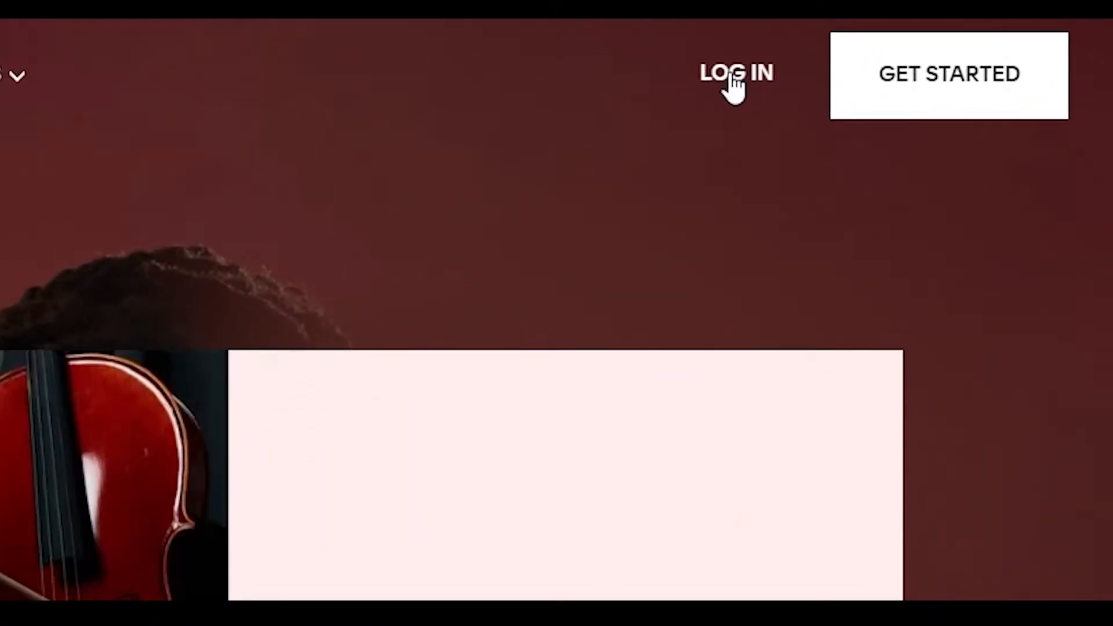
- Go to account creation from the login page, show more sign-up options, and skip the question about the site's topic
left_click(728, 84)
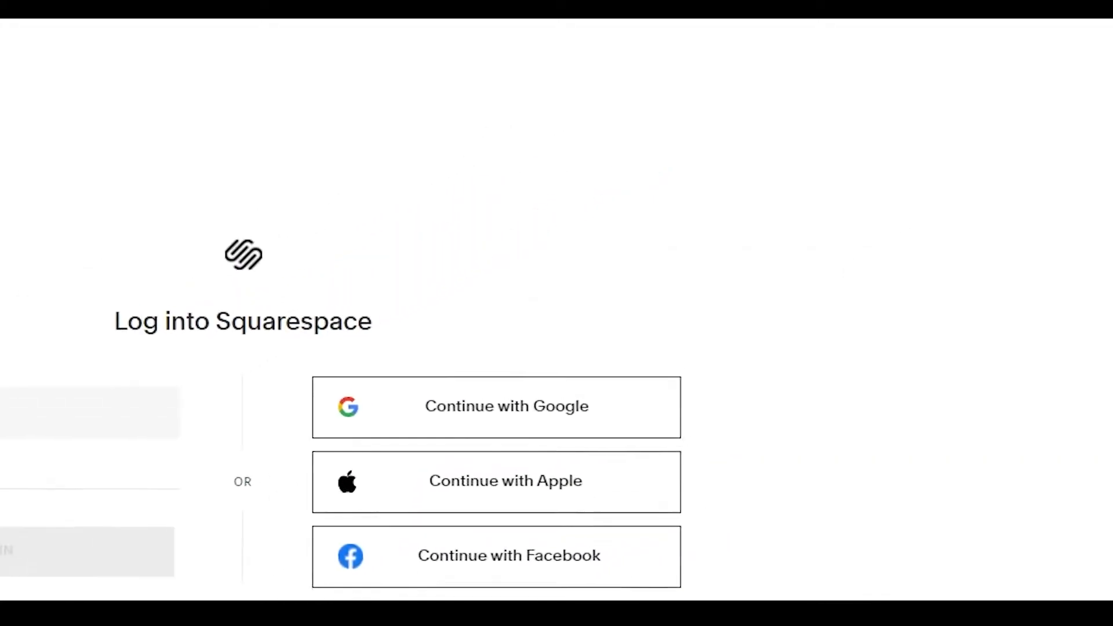
left_click(992, 81)
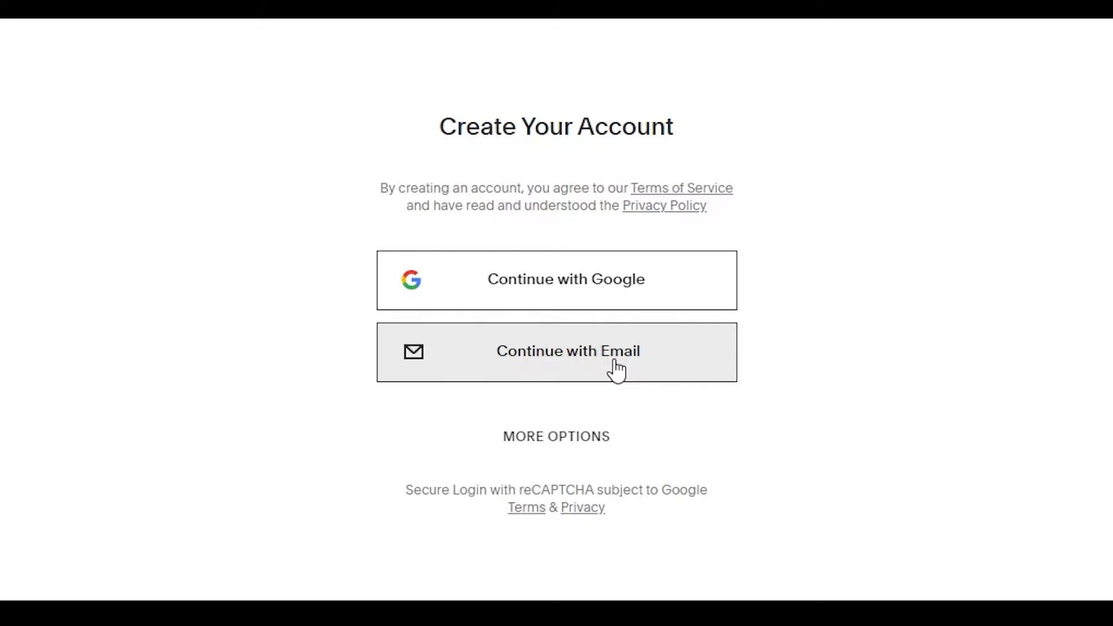
left_click(541, 437)
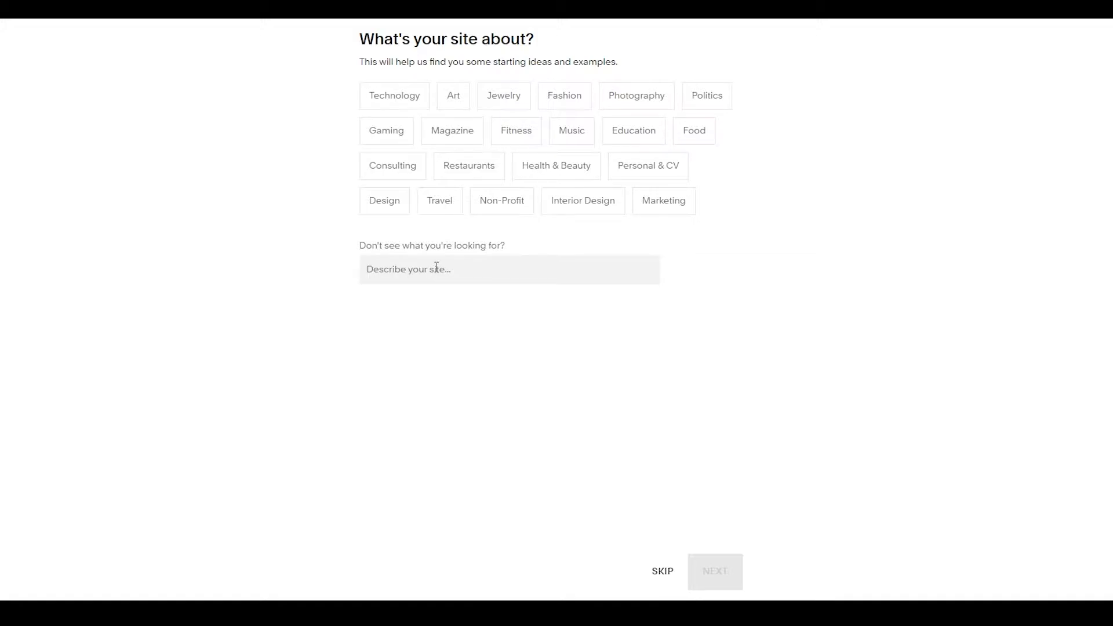
left_click(662, 572)
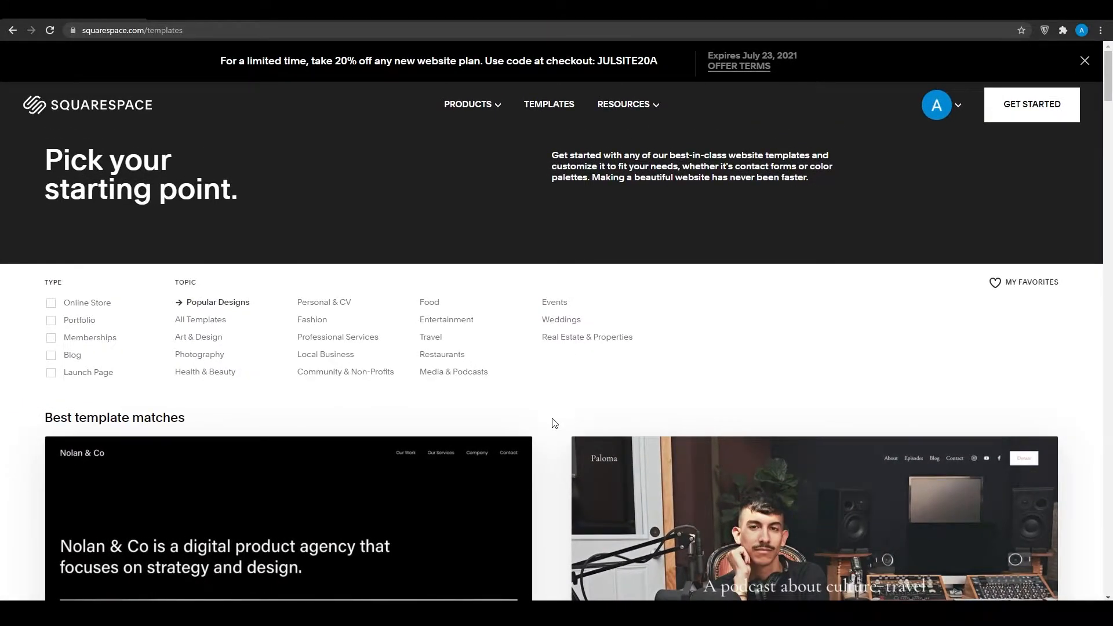
- Browse the website templates listed under Popular Designs to compare their layouts
scroll(553, 422, "down", 10)
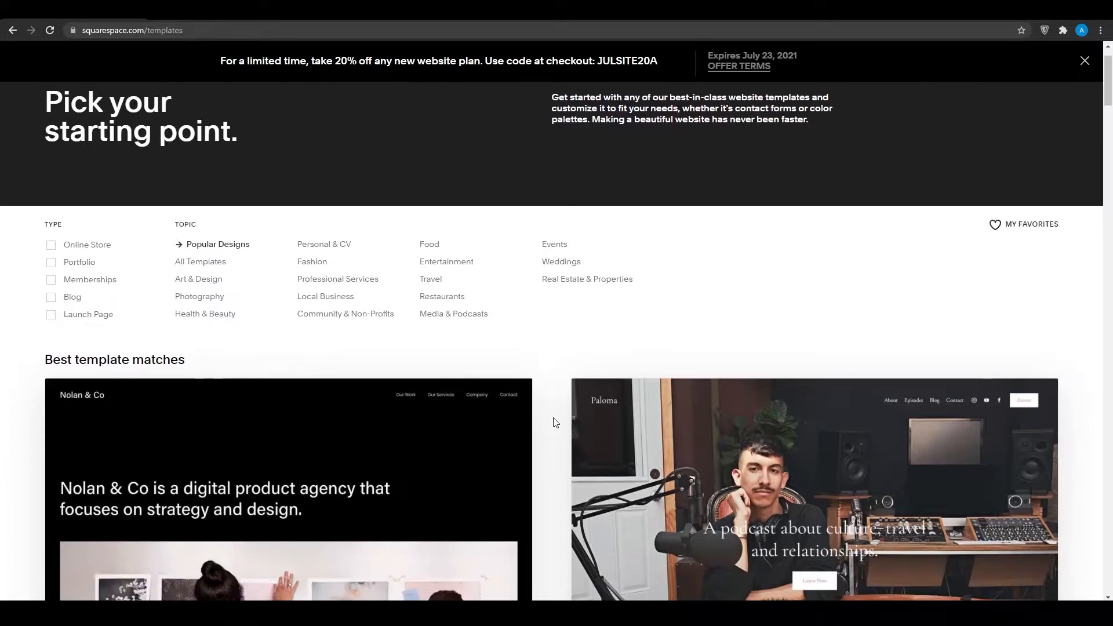
scroll(554, 422, "down", 5)
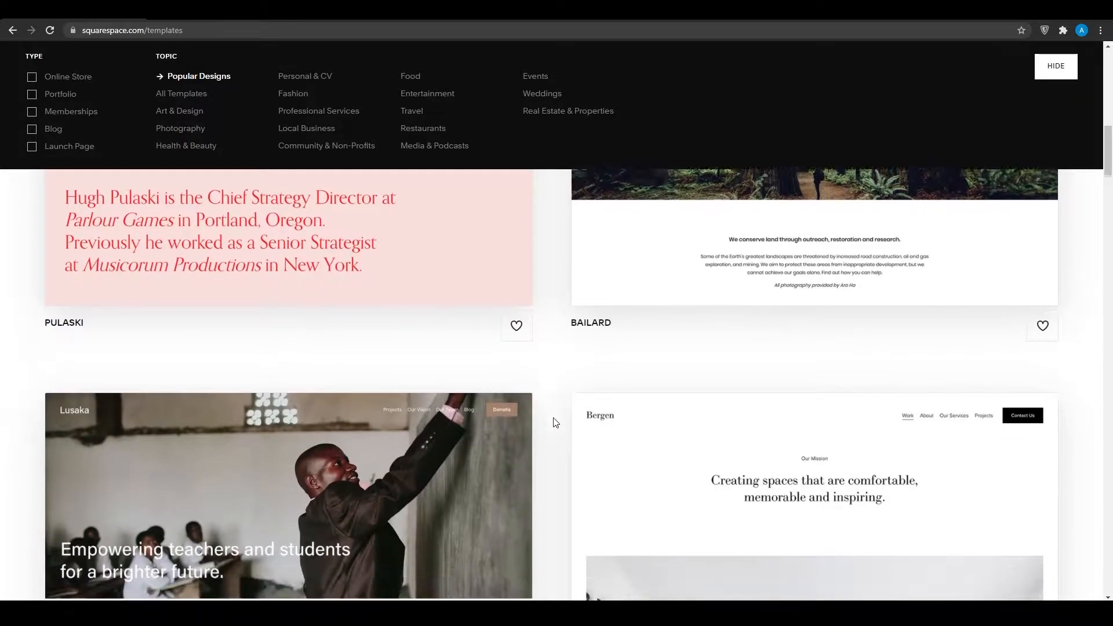
scroll(553, 422, "down", 8)
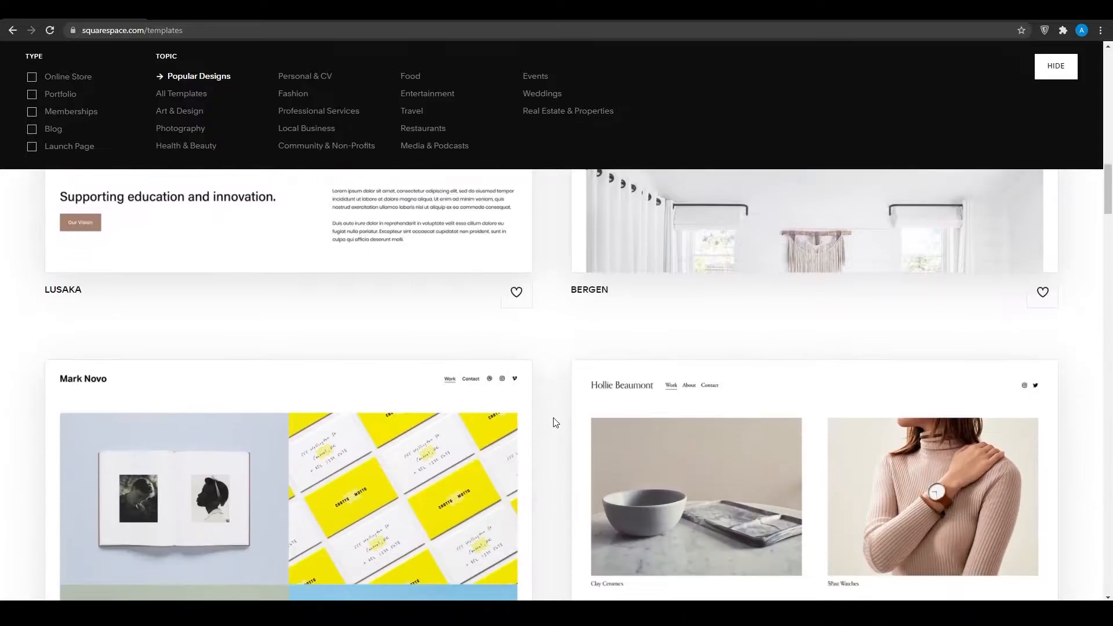
scroll(555, 422, "down", 5)
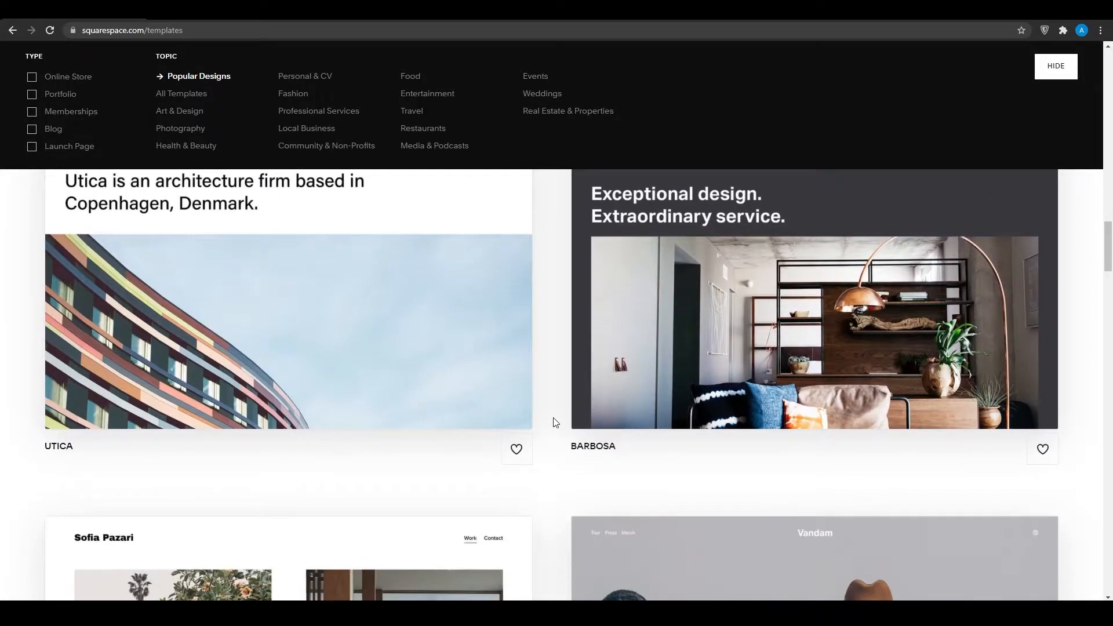
scroll(554, 423, "down", 6)
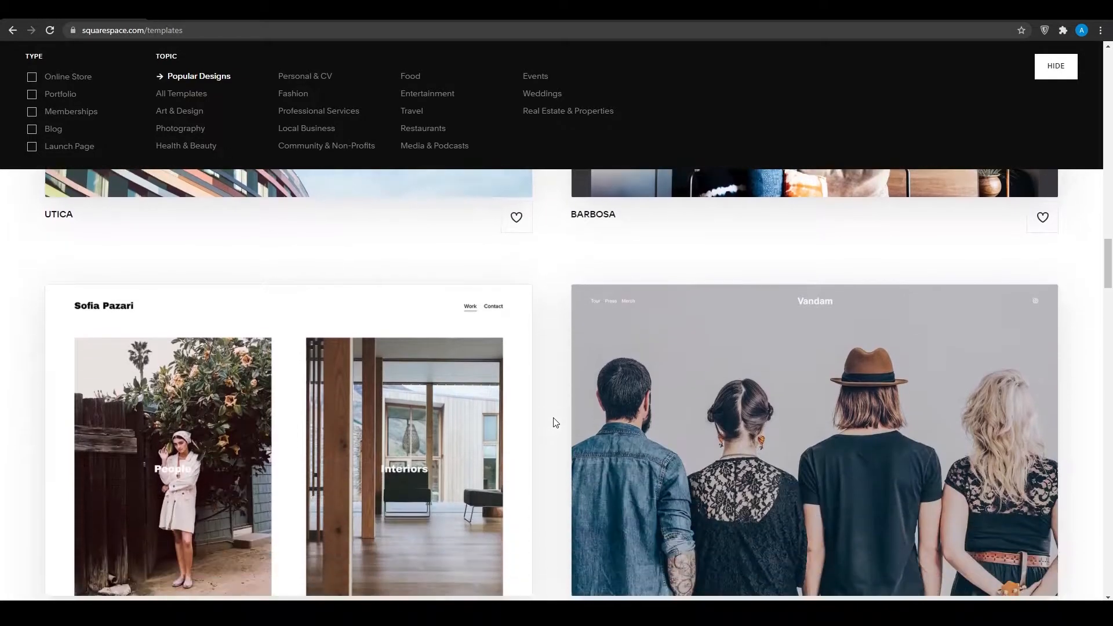
scroll(554, 423, "down", 7)
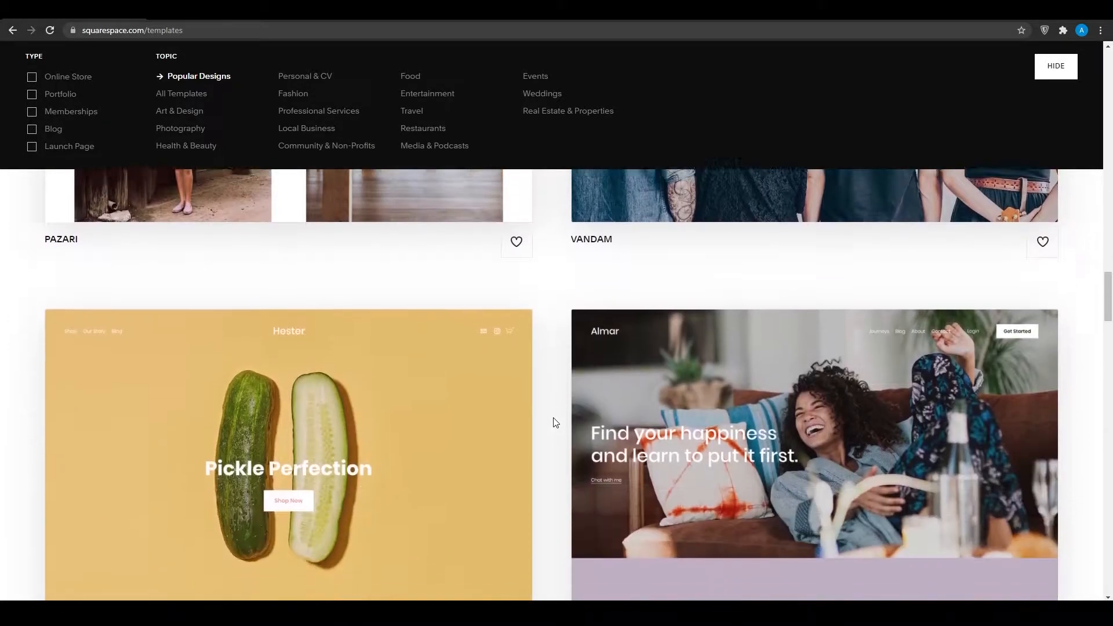
scroll(557, 424, "up", 20)
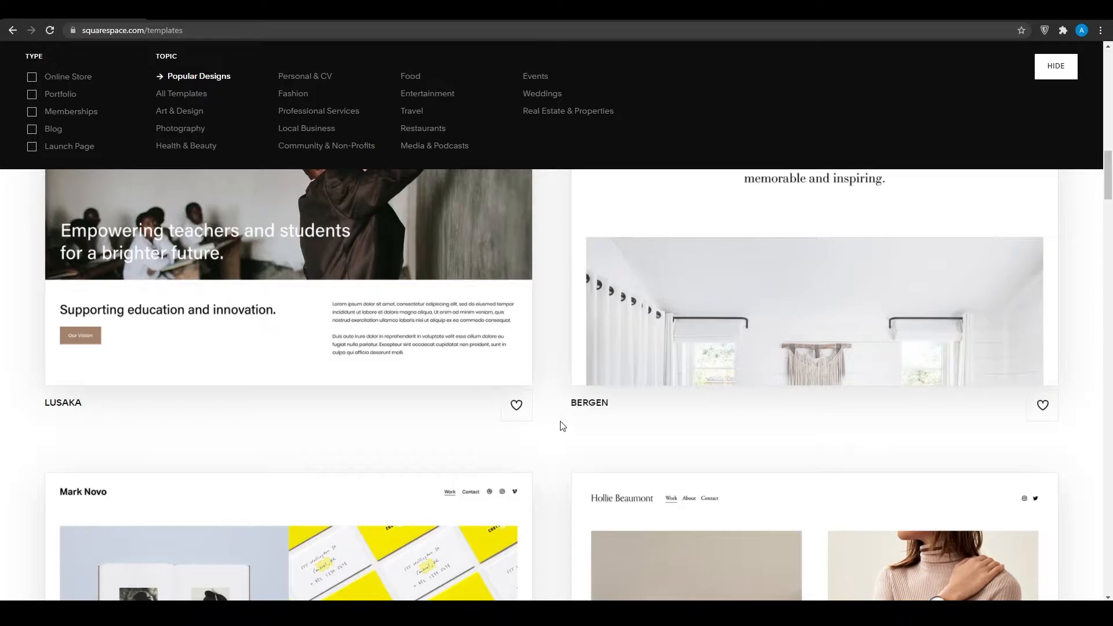
scroll(561, 426, "down", 10)
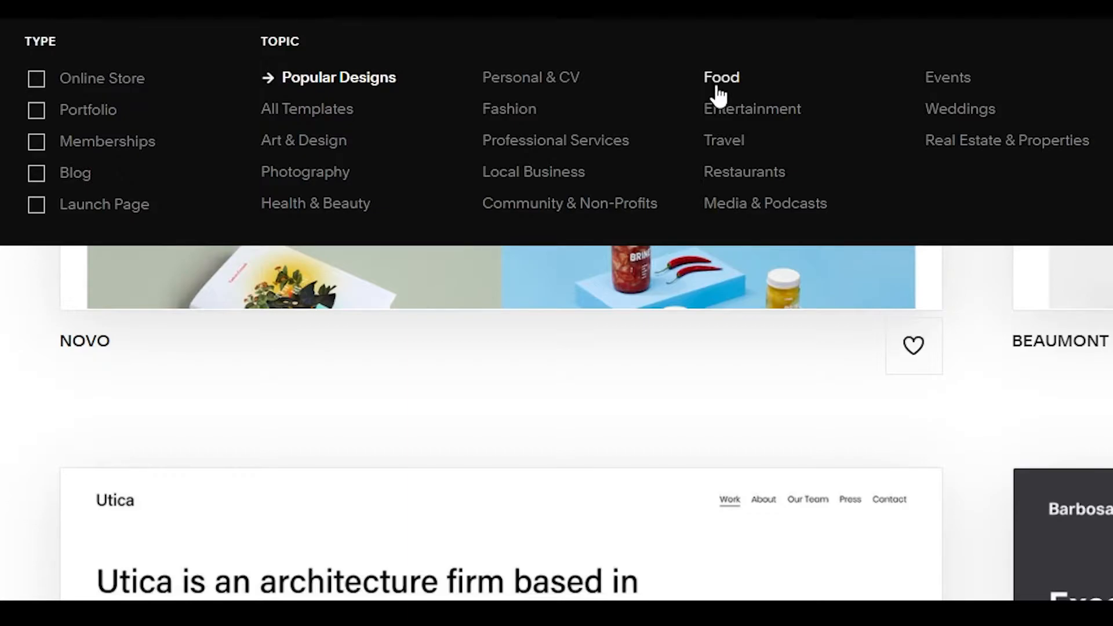
- Filter the templates by the Food topic, look through the matches, and open the preview of the Passero template
left_click(696, 81)
scroll(638, 255, "down", 5)
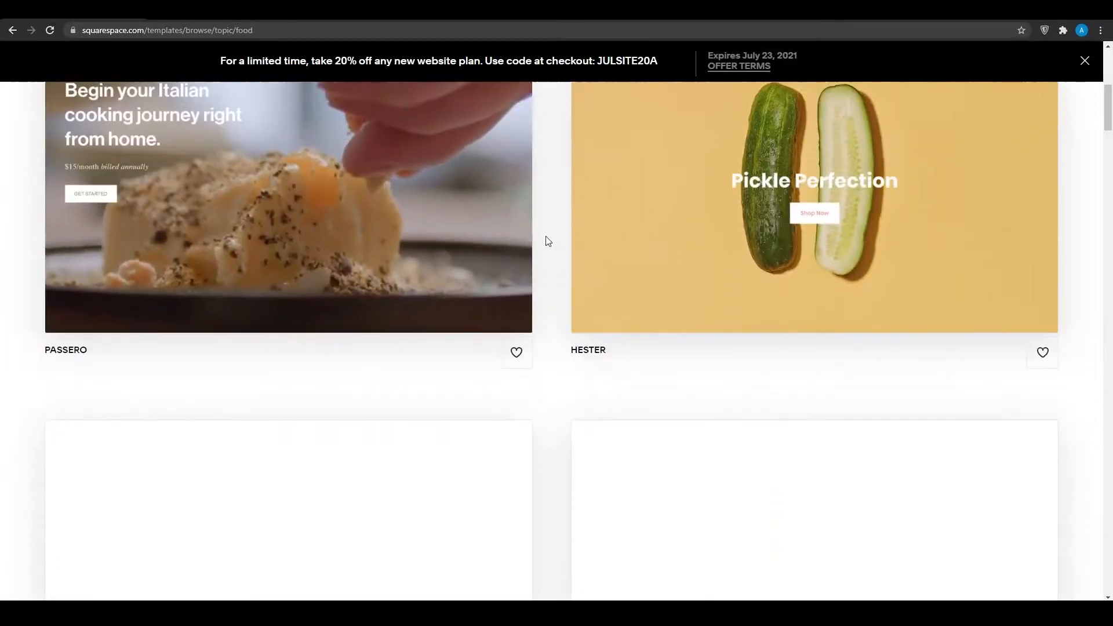
scroll(559, 154, "down", 10)
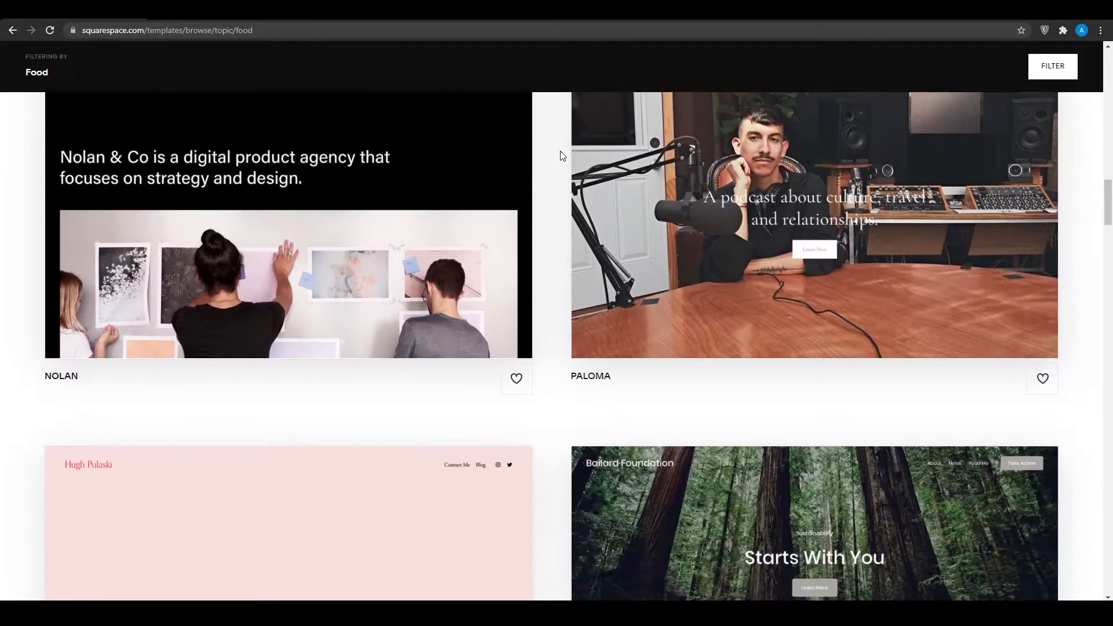
scroll(560, 154, "down", 4)
scroll(561, 154, "up", 10)
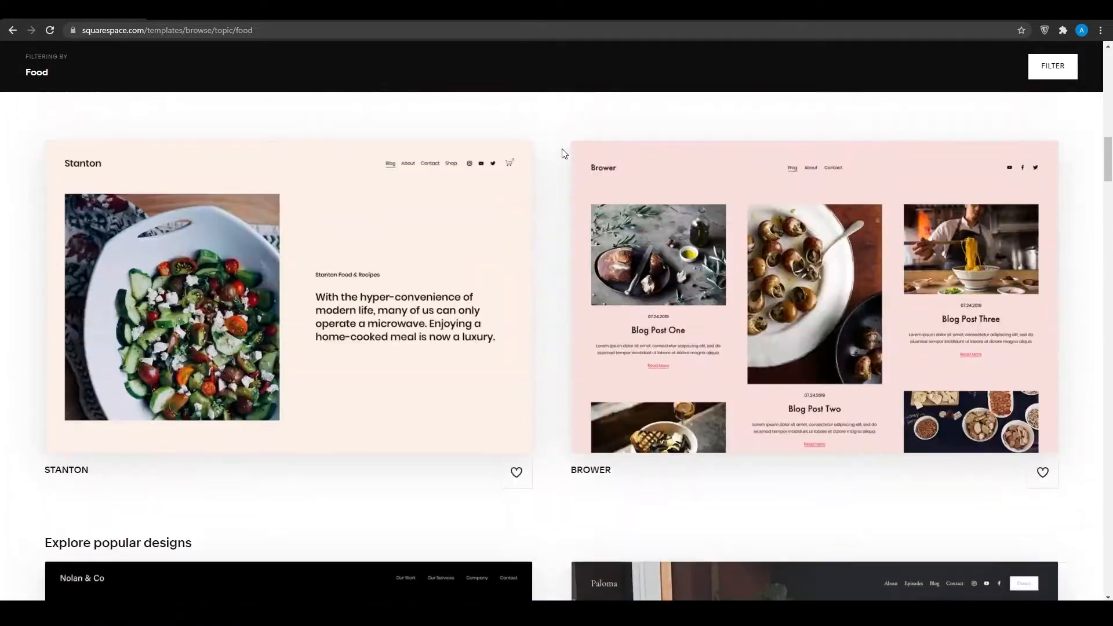
scroll(562, 152, "up", 8)
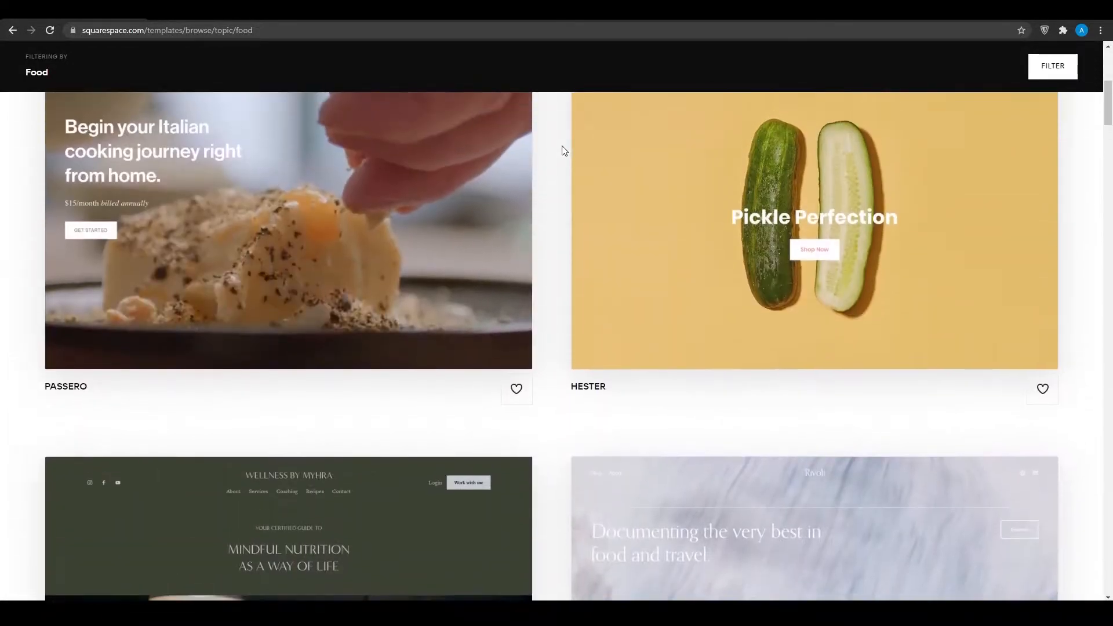
scroll(562, 151, "down", 6)
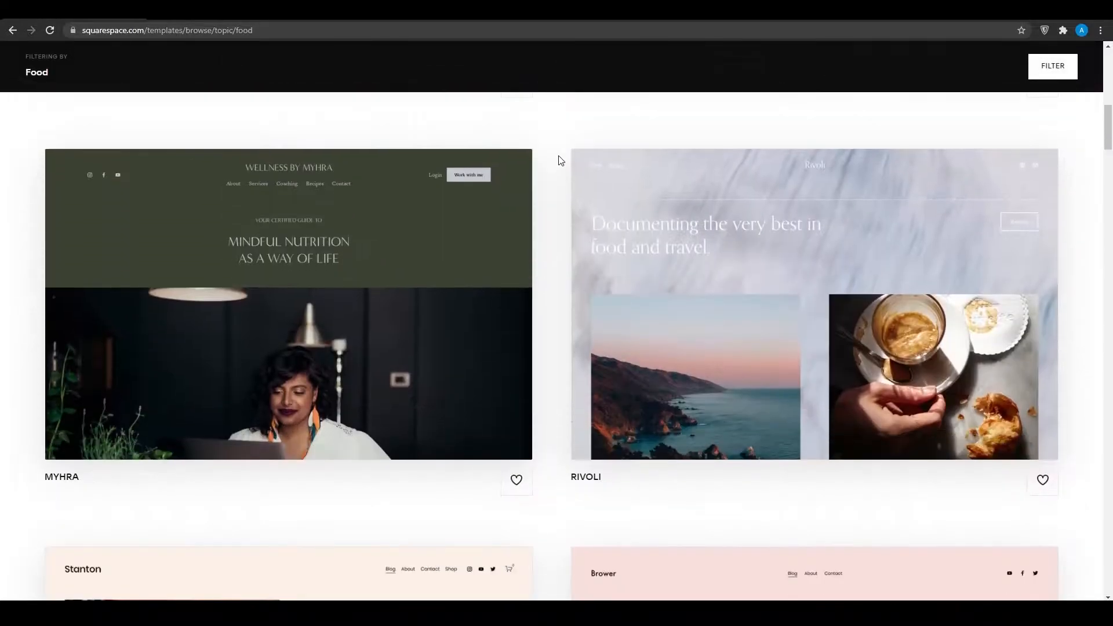
scroll(560, 161, "up", 6)
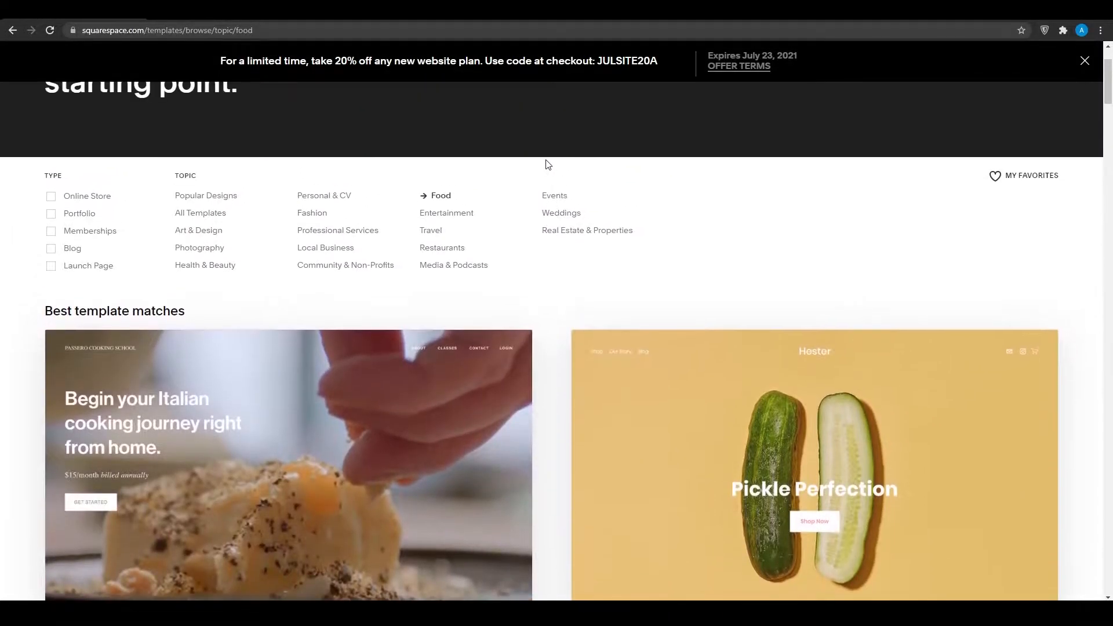
scroll(548, 164, "down", 2)
mouse_move(141, 462)
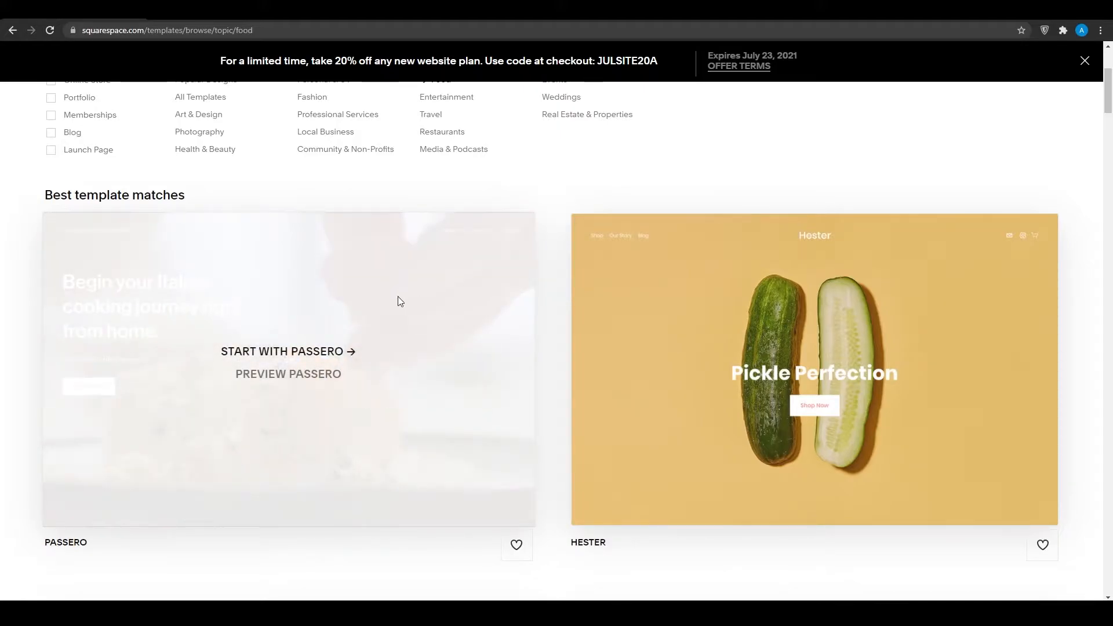
left_click(285, 377)
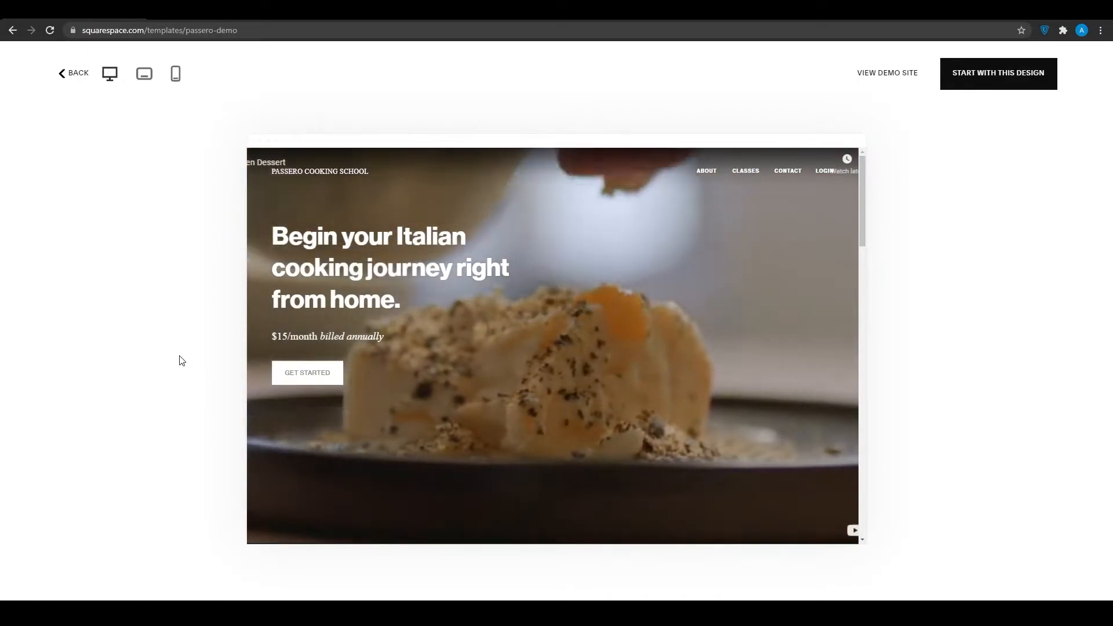
- Examine the sections of the Passero template's home page in the desktop preview
scroll(636, 292, "down", 3)
scroll(638, 293, "up", 3)
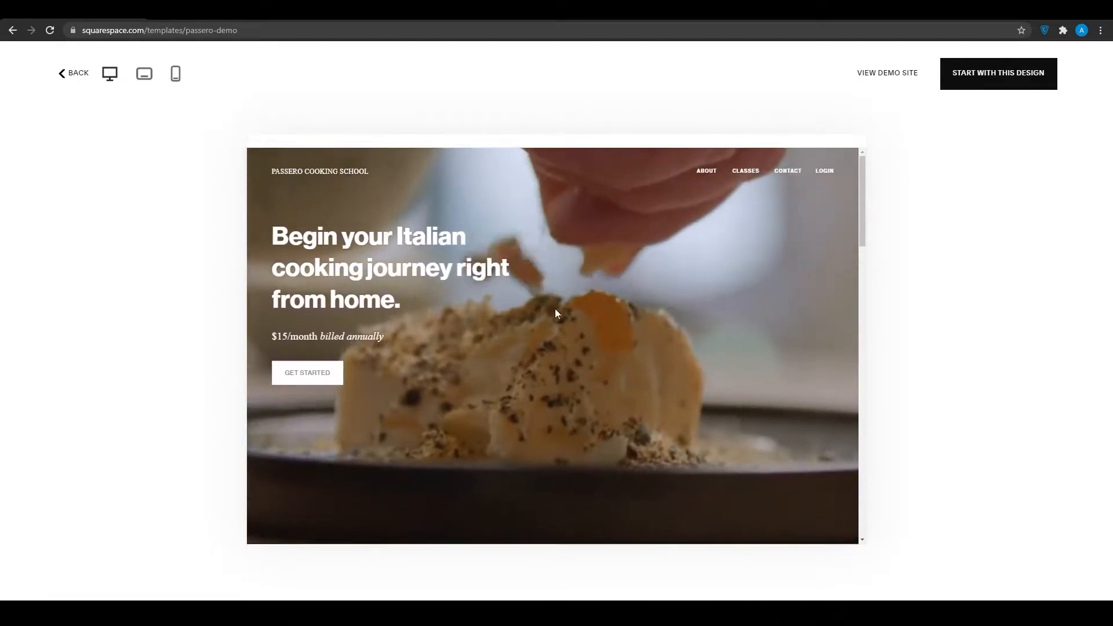
scroll(461, 356, "down", 3)
scroll(429, 356, "up", 3)
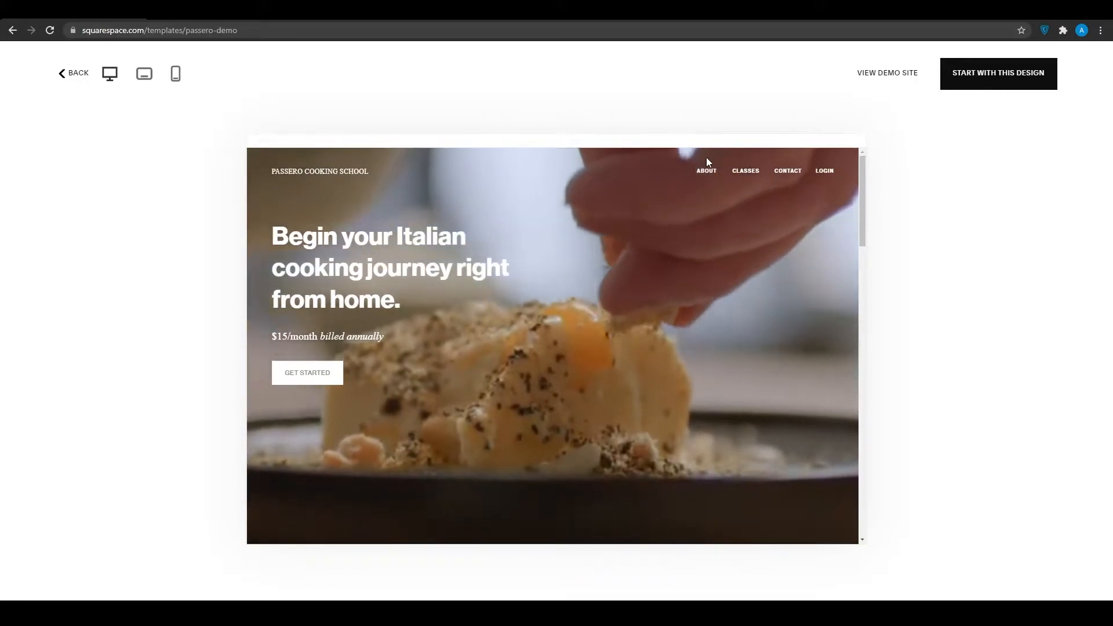
scroll(461, 304, "down", 3)
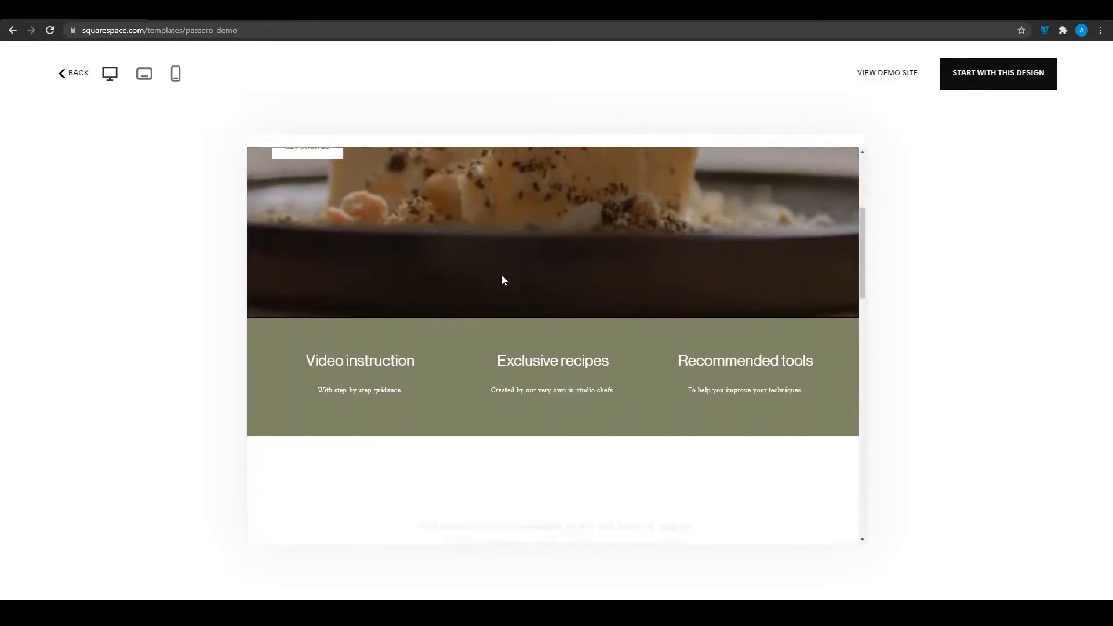
scroll(580, 255, "up", 2)
scroll(637, 238, "down", 4)
scroll(583, 279, "down", 5)
scroll(582, 280, "up", 1)
scroll(579, 284, "down", 4)
scroll(577, 287, "down", 3)
scroll(576, 285, "up", 10)
scroll(575, 283, "up", 6)
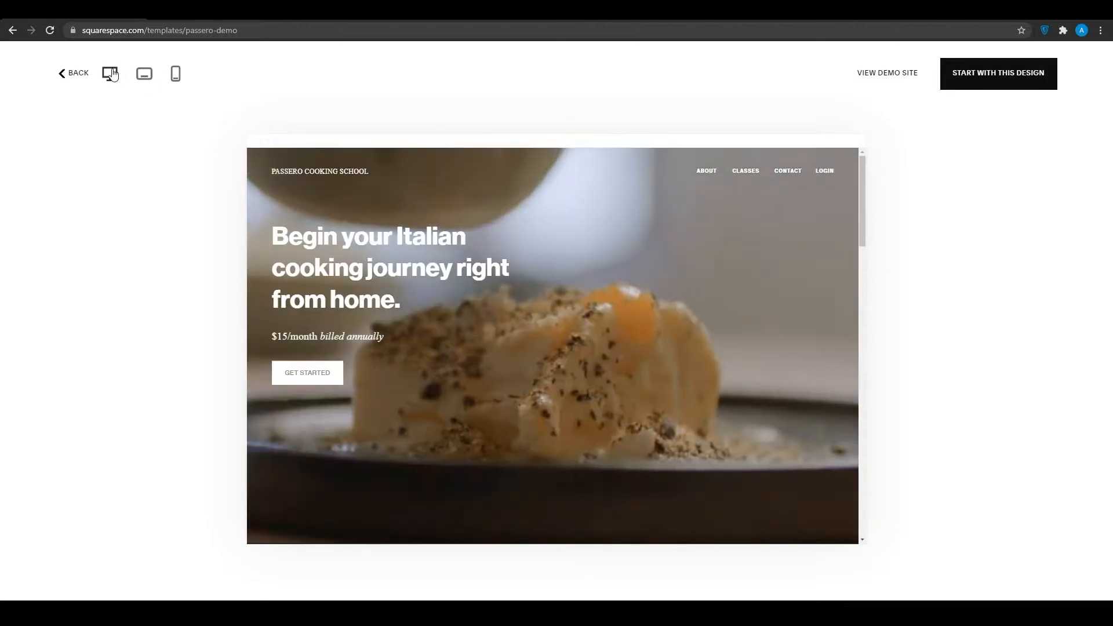
scroll(580, 261, "down", 4)
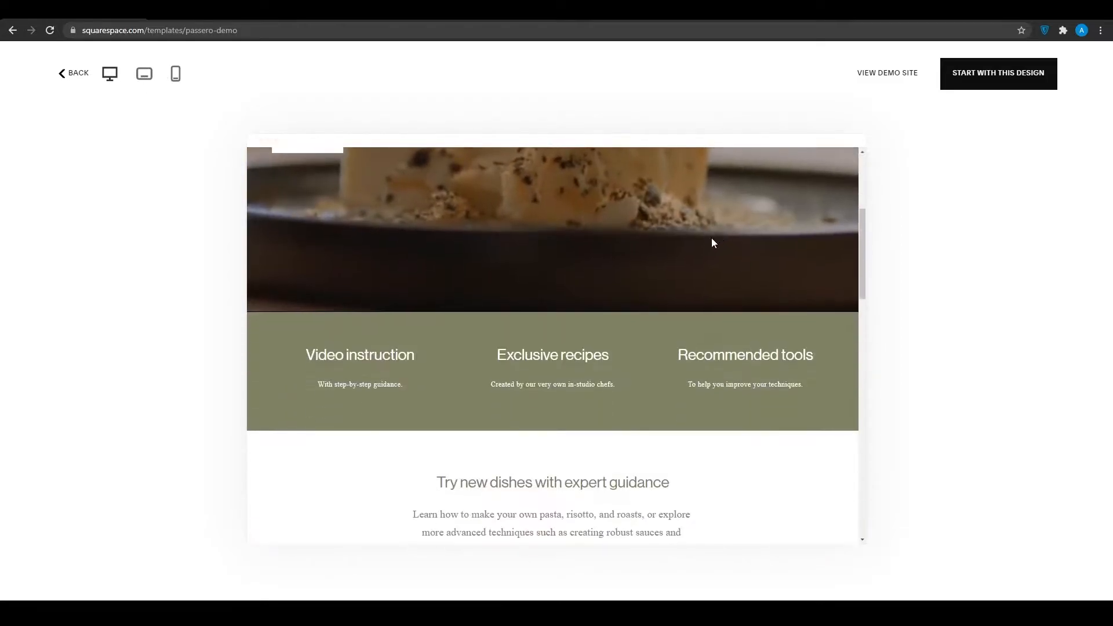
scroll(667, 342, "down", 5)
scroll(606, 389, "up", 6)
scroll(559, 398, "up", 2)
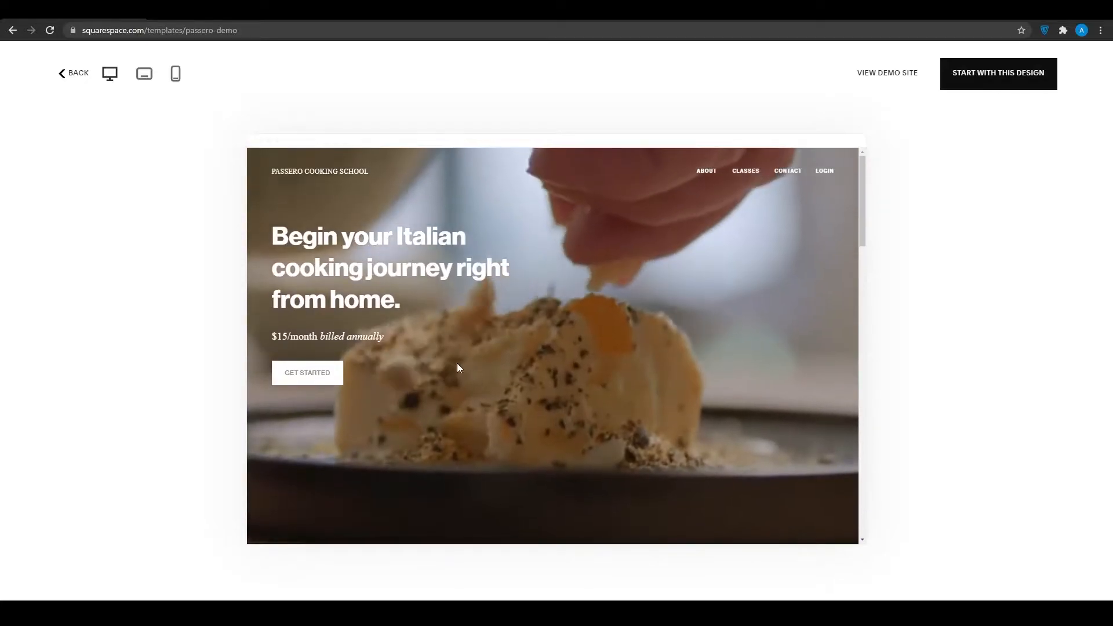
- Examine the Passero template's home page in the tablet preview and in the mobile preview
left_click(144, 74)
scroll(410, 287, "down", 10)
scroll(372, 257, "up", 10)
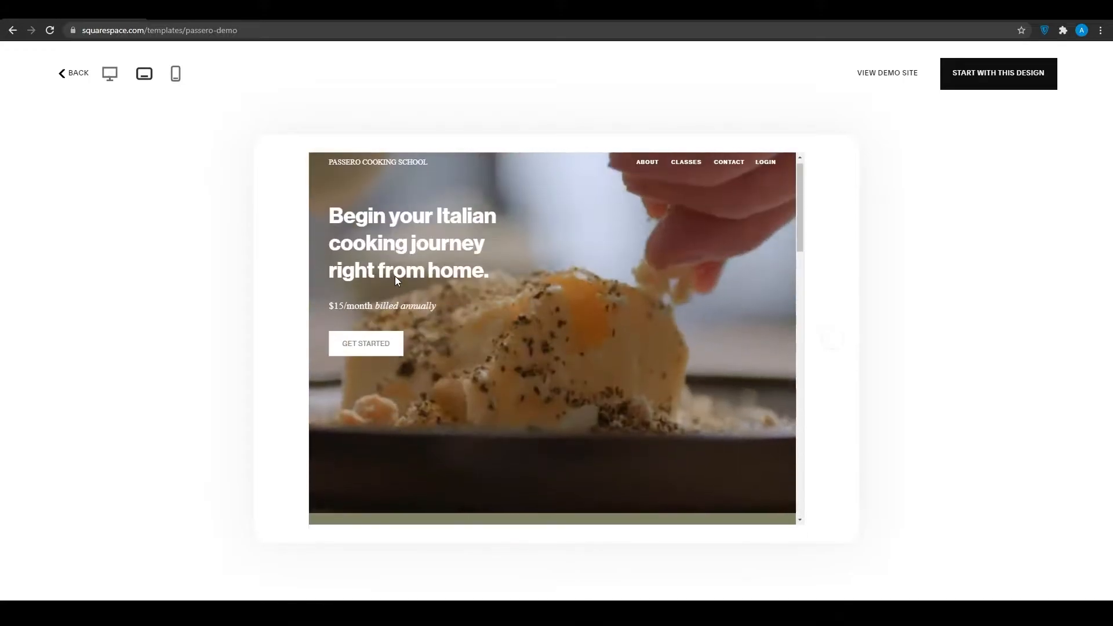
left_click(177, 75)
scroll(594, 317, "down", 10)
scroll(603, 322, "down", 10)
scroll(600, 317, "up", 15)
scroll(600, 317, "up", 8)
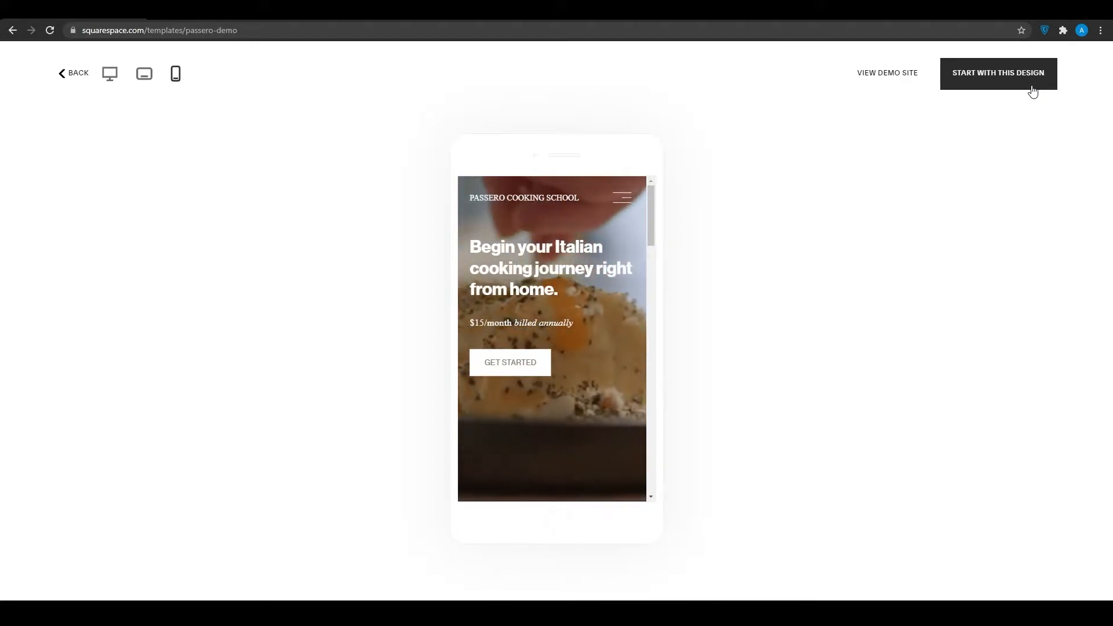
- View the Passero demo site at full size, return to the template preview, and look over its page once more
left_click(889, 75)
scroll(221, 335, "down", 7)
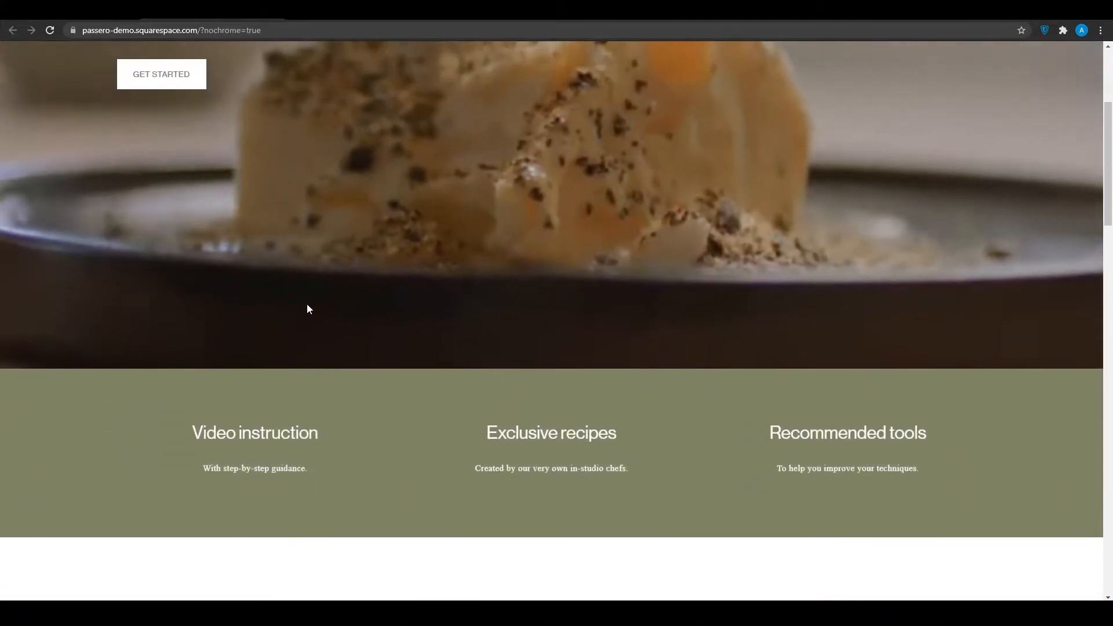
scroll(337, 302, "up", 7)
key("alt+Left")
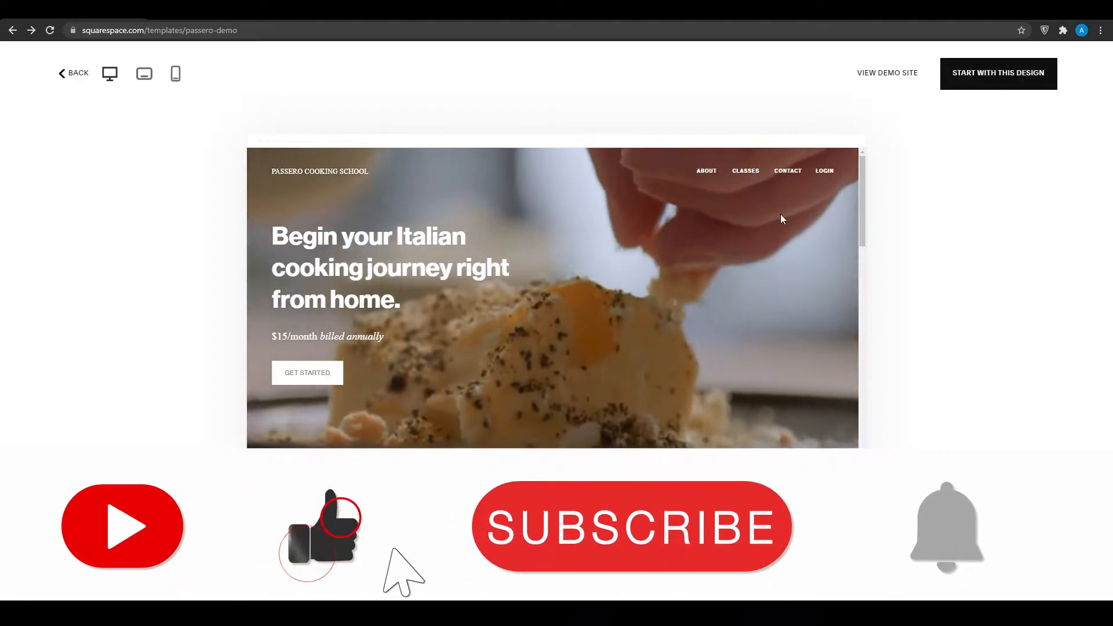
scroll(781, 218, "down", 3)
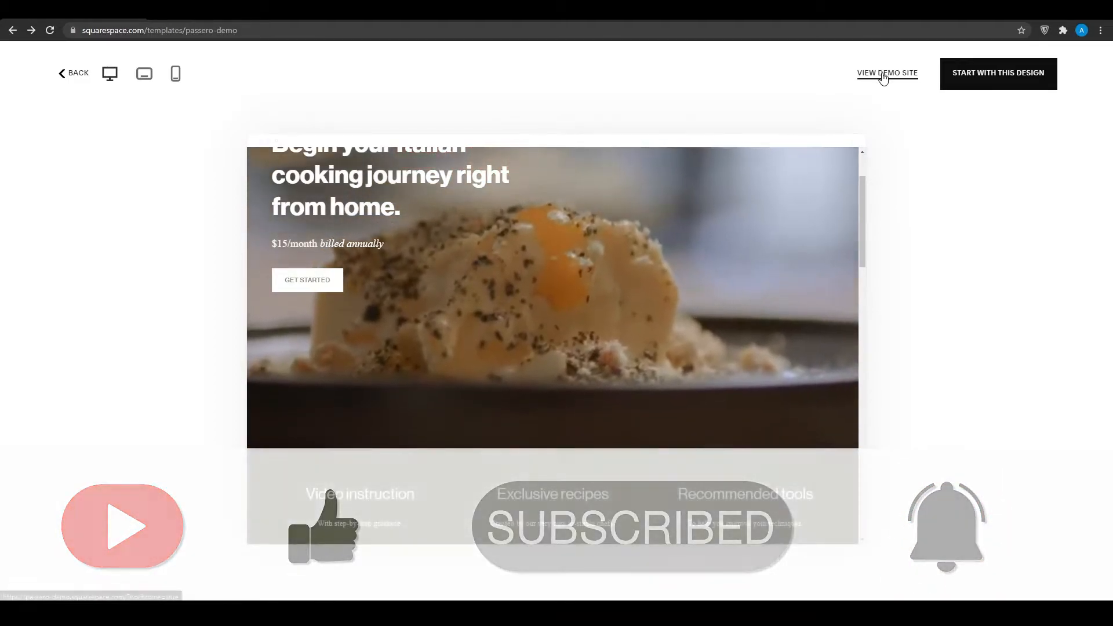
scroll(674, 258, "down", 8)
scroll(617, 387, "down", 2)
scroll(613, 386, "up", 10)
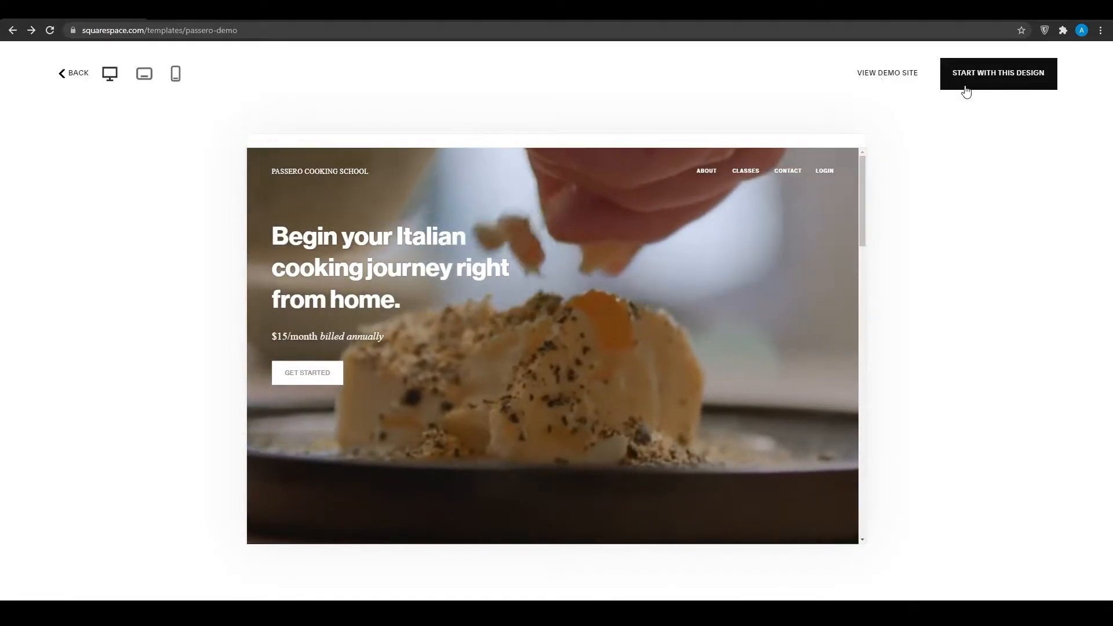
- Start a site titled "My restaurant" from the Passero design and go through its welcome slides
left_click(1006, 82)
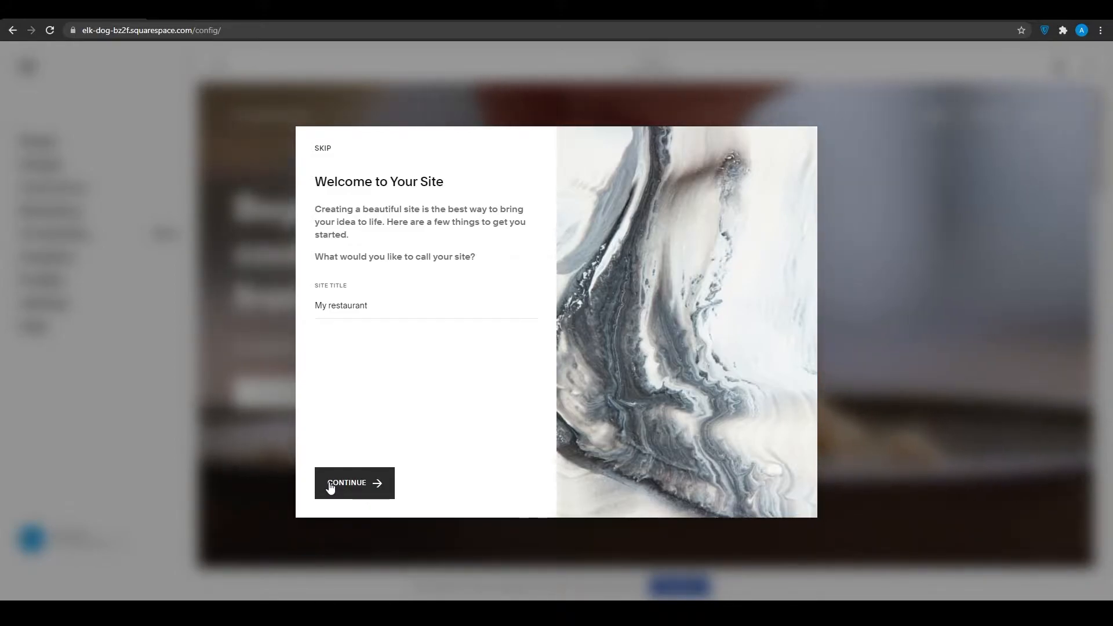
left_click(331, 486)
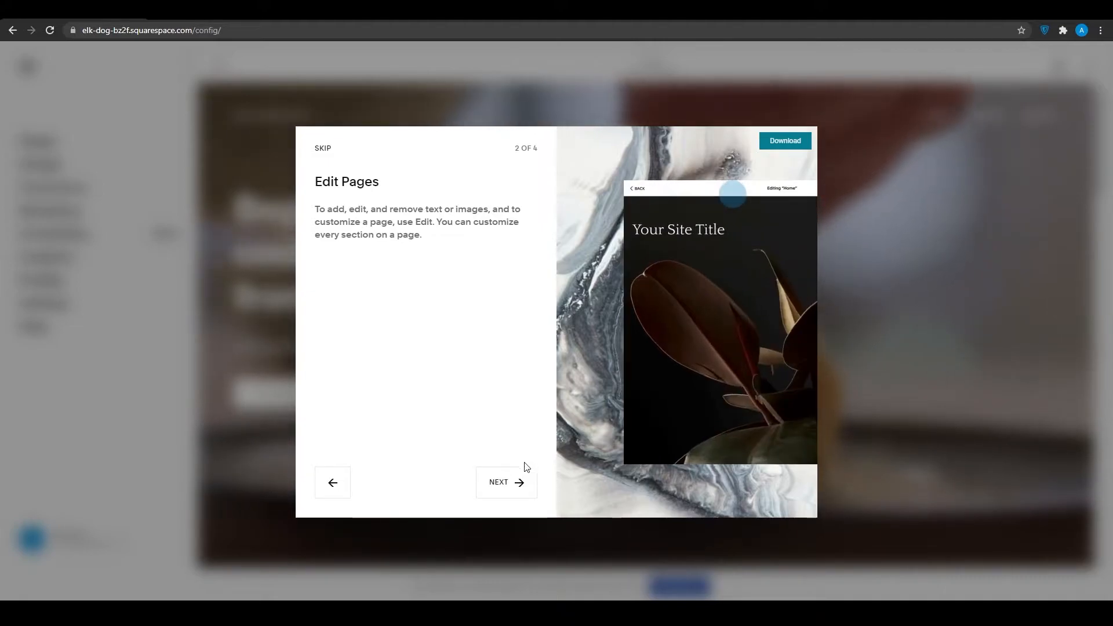
left_click(507, 493)
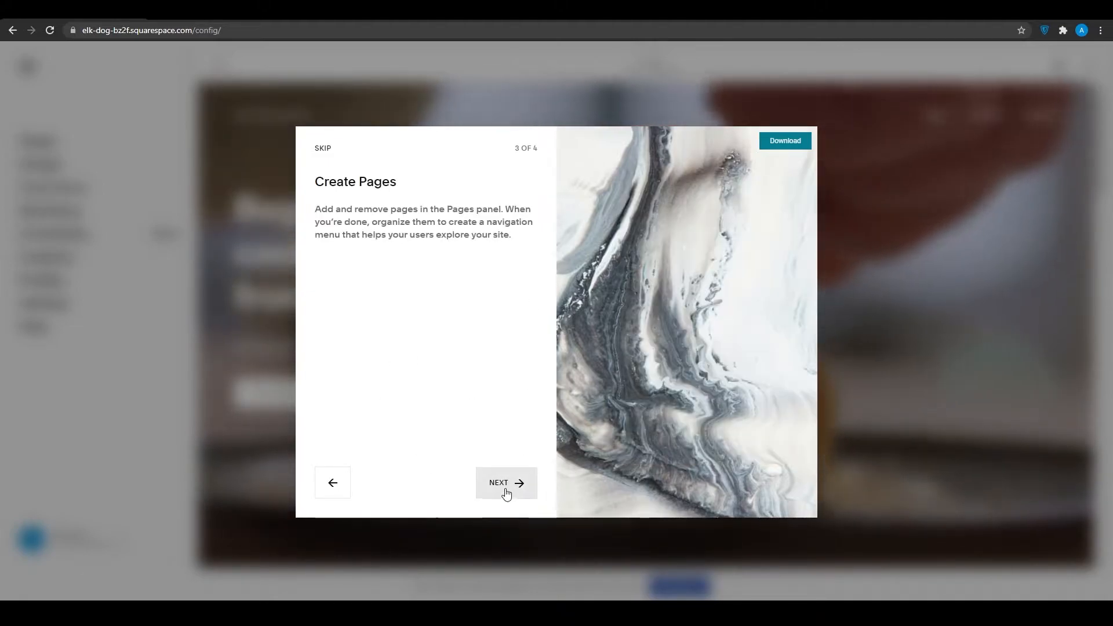
left_click(500, 482)
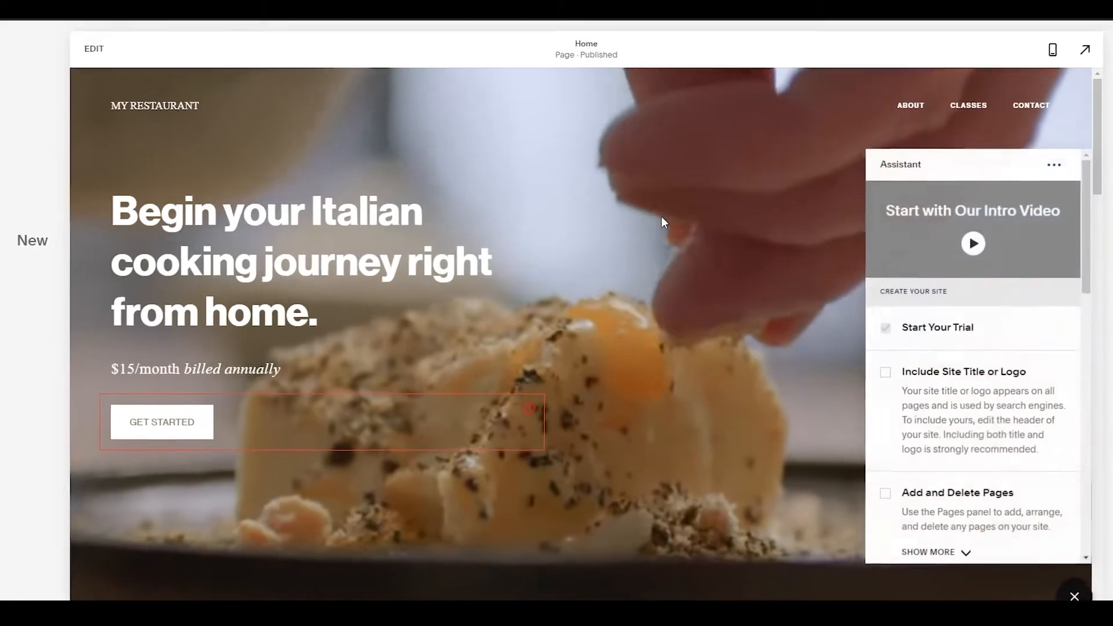
- Dismiss the Assistant checklist on the new site so that it is not shown again
scroll(587, 219, "down", 5)
scroll(586, 219, "up", 6)
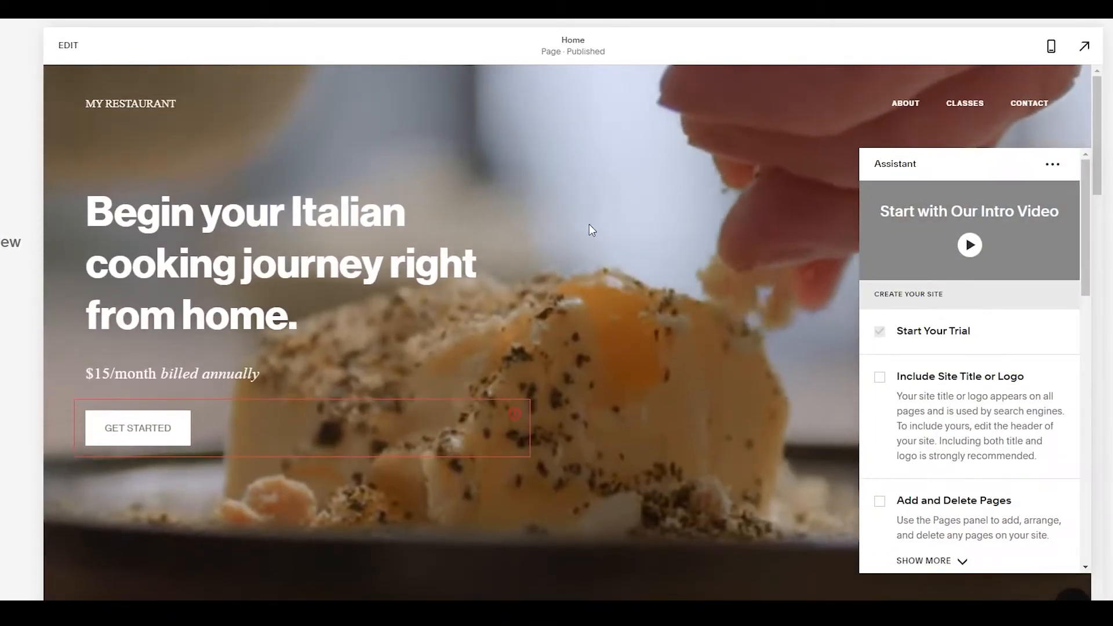
scroll(854, 430, "down", 1)
scroll(854, 430, "up", 1)
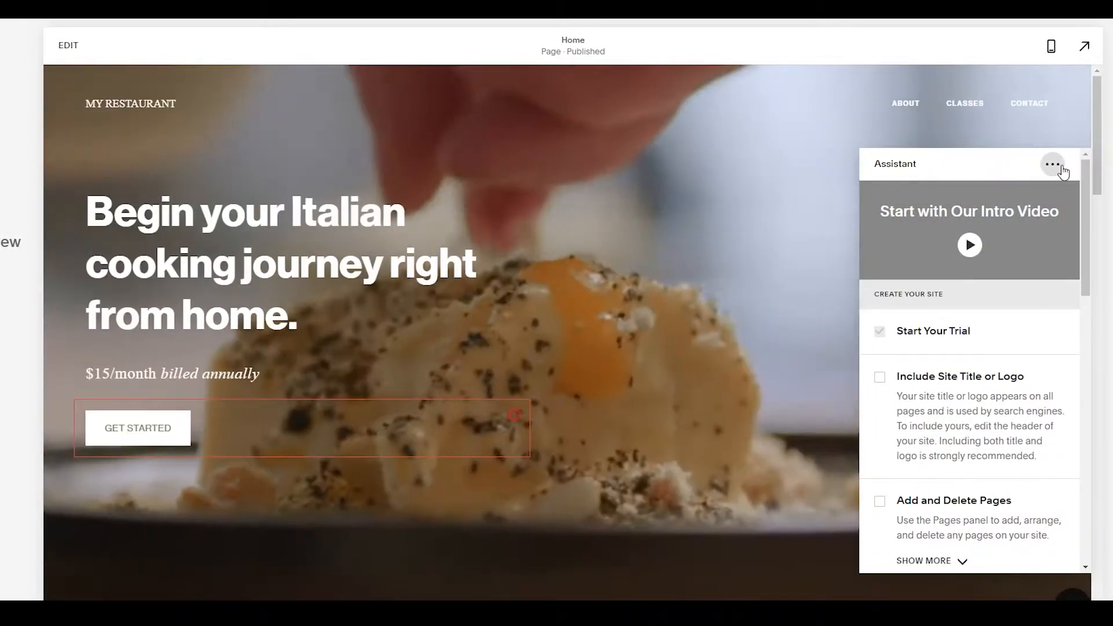
left_click(1054, 165)
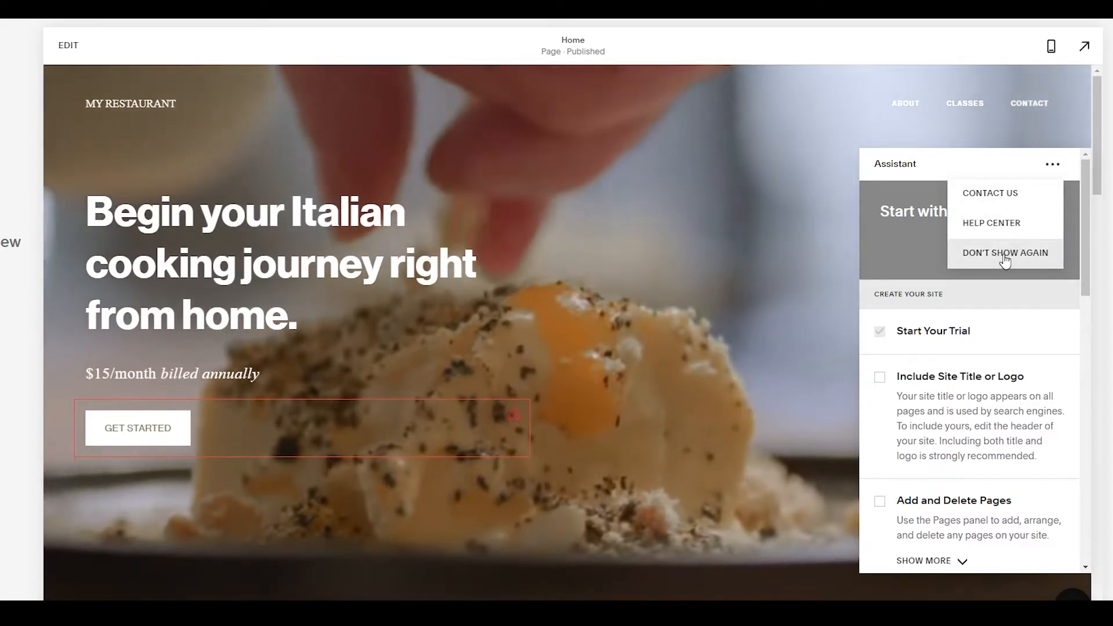
left_click(1005, 253)
- Examine the new site's home page from the hero banner to the green features section
scroll(597, 308, "down", 1)
scroll(598, 308, "up", 1)
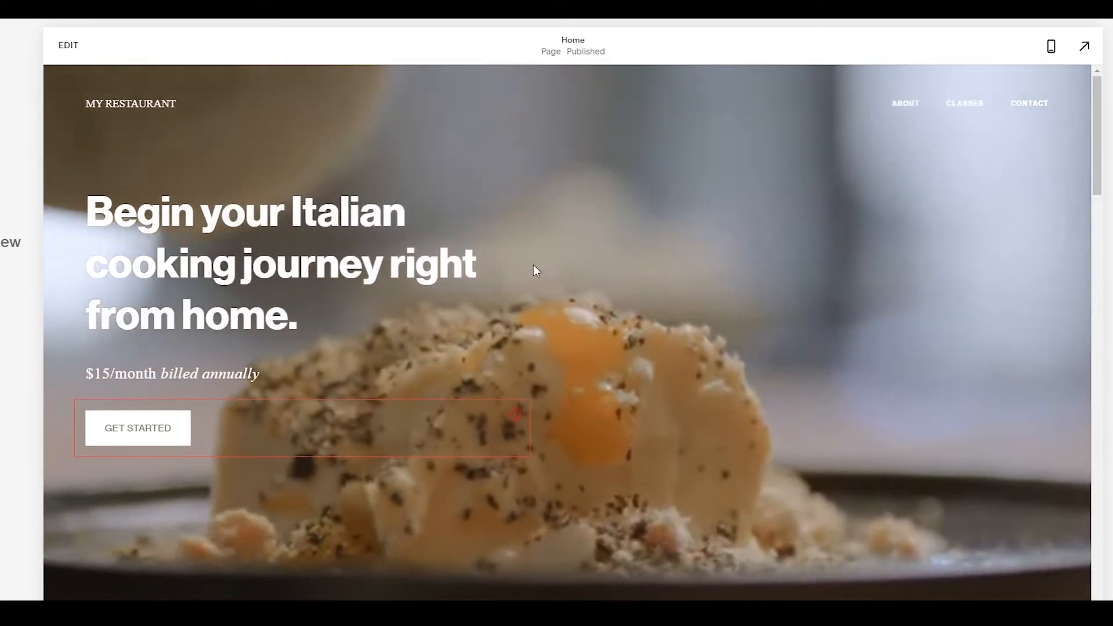
scroll(680, 193, "down", 1)
scroll(598, 261, "up", 1)
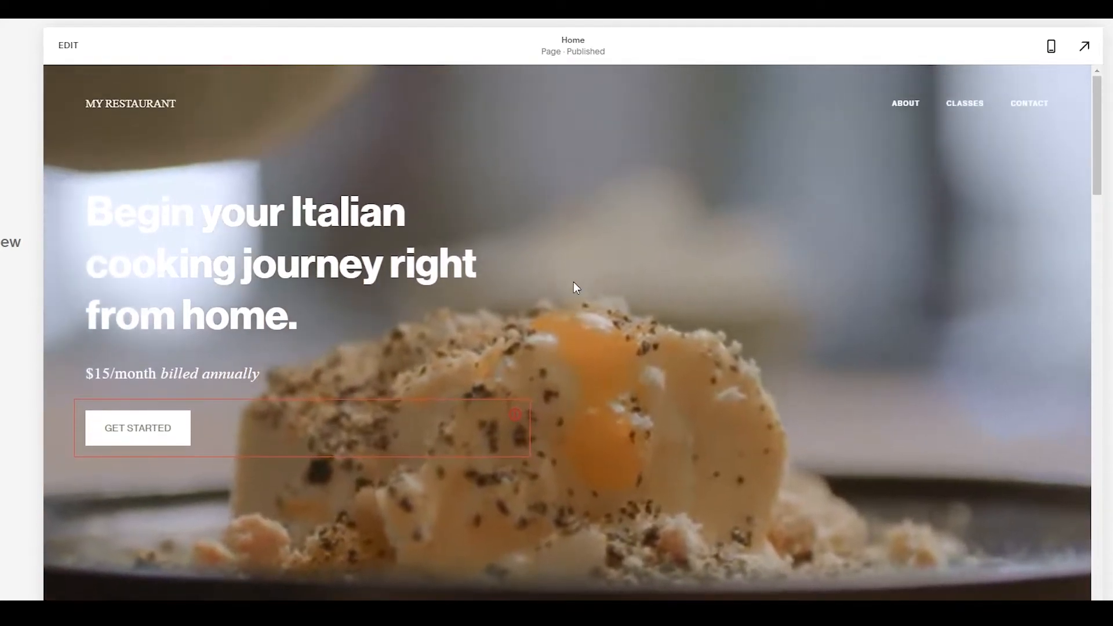
scroll(699, 203, "down", 10)
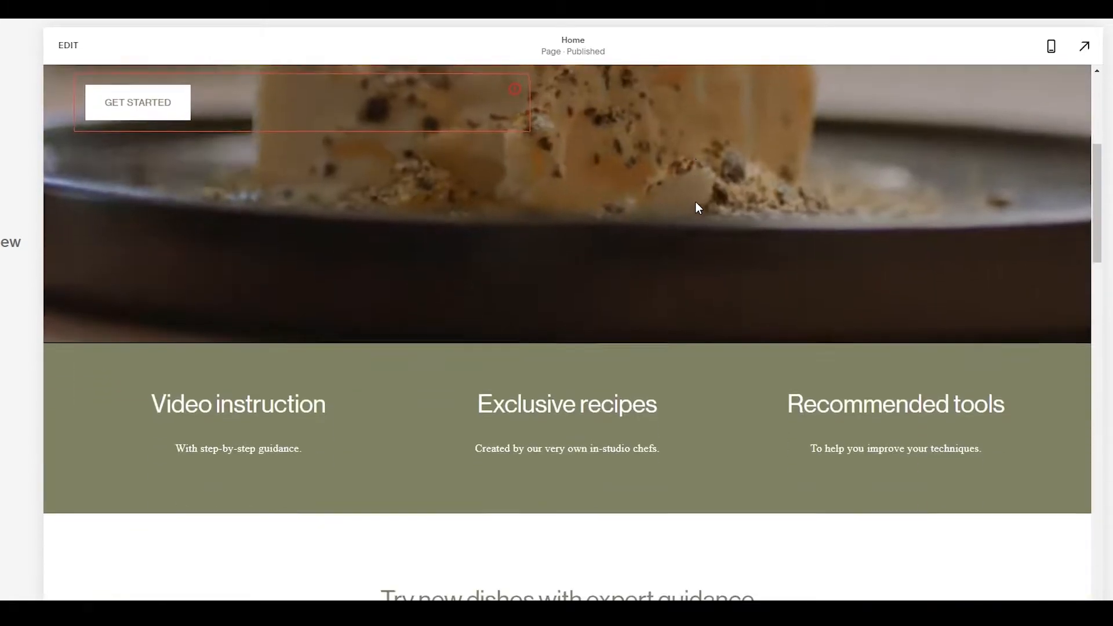
scroll(698, 214, "down", 1)
scroll(1016, 156, "up", 12)
scroll(893, 164, "down", 8)
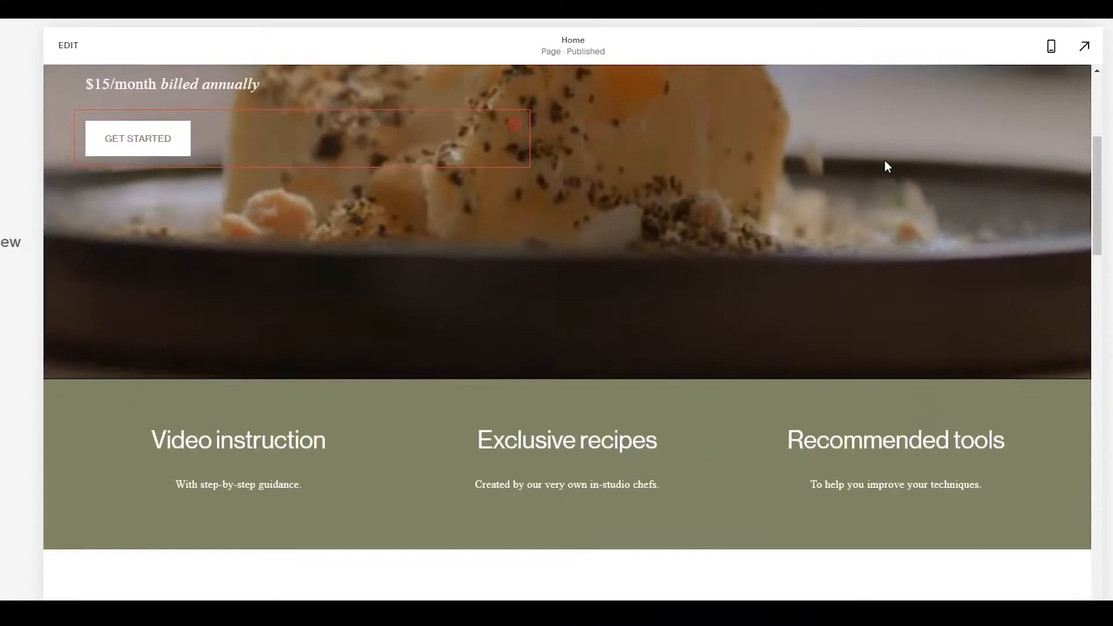
scroll(778, 162, "up", 8)
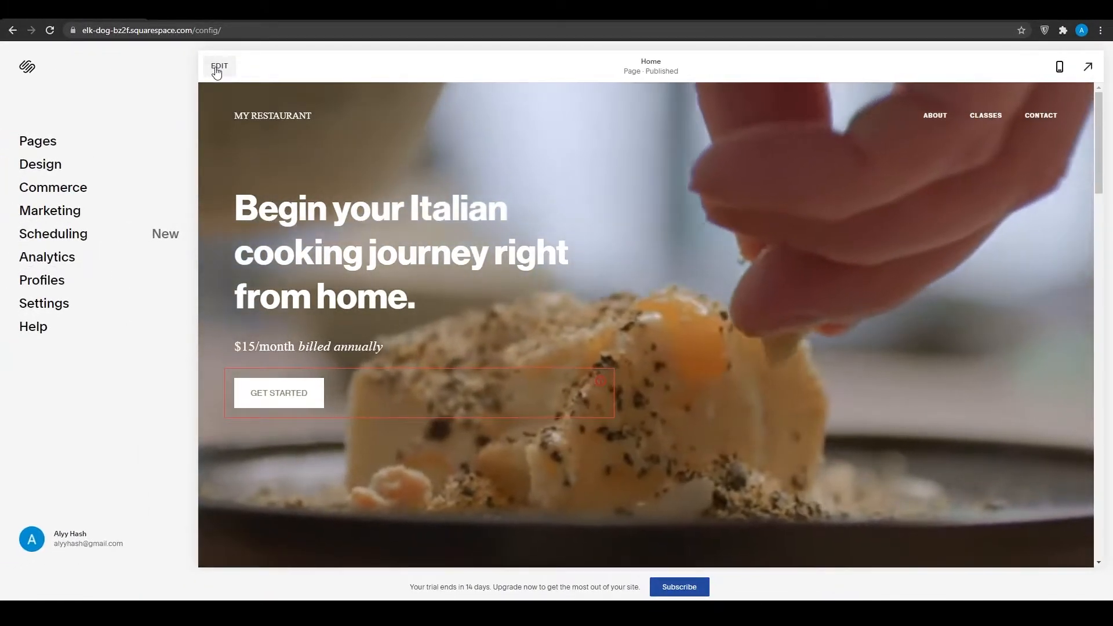
- Open the home page for editing and try to move the hero text block
left_click(218, 66)
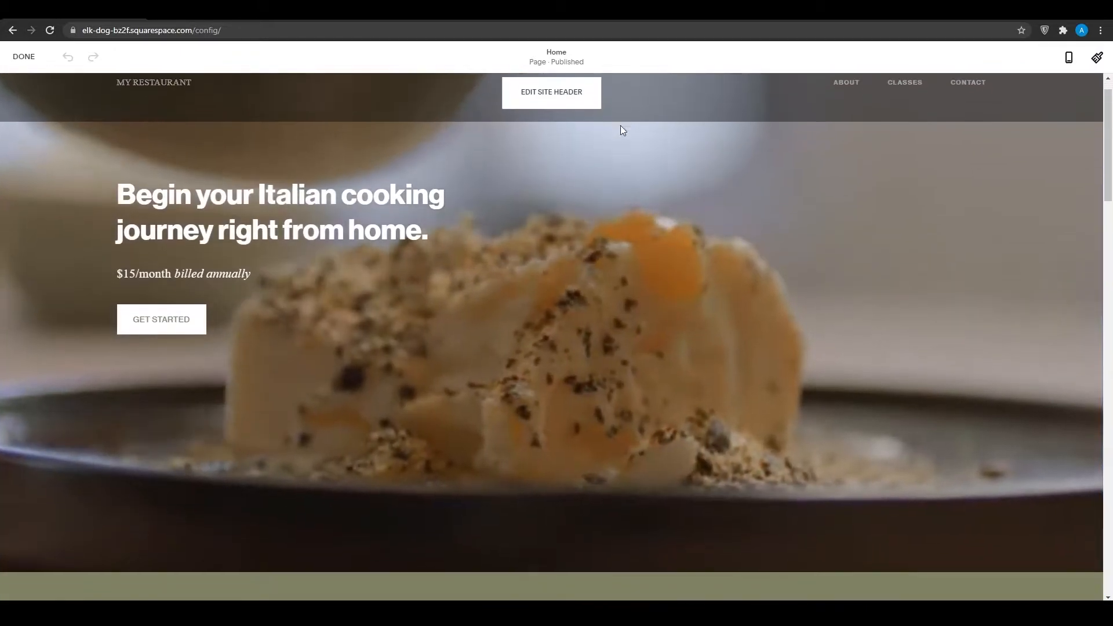
scroll(611, 139, "down", 3)
scroll(360, 219, "up", 2)
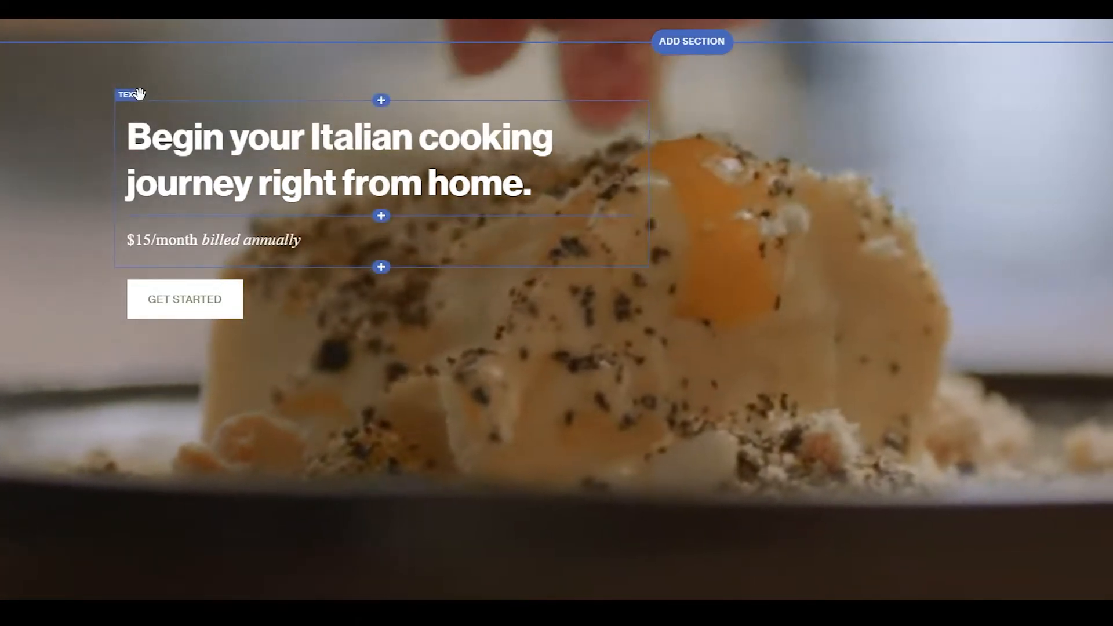
right_click(134, 96)
left_click_drag(136, 94, 145, 122)
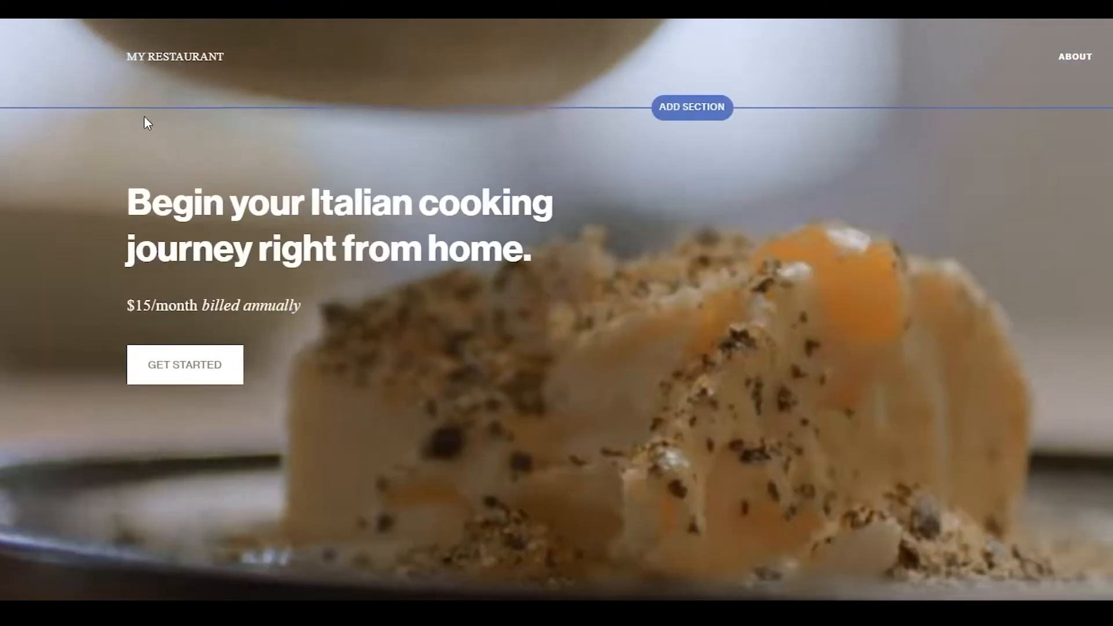
- Replace the hero heading on the home page with "Welcome"
left_click(424, 229)
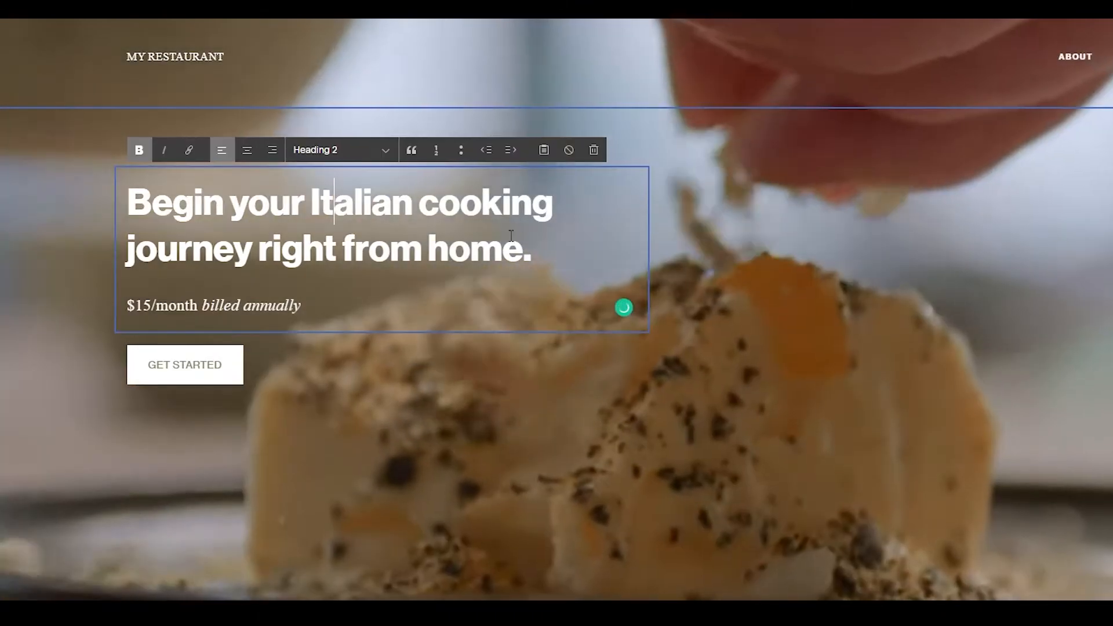
triple_click(388, 205)
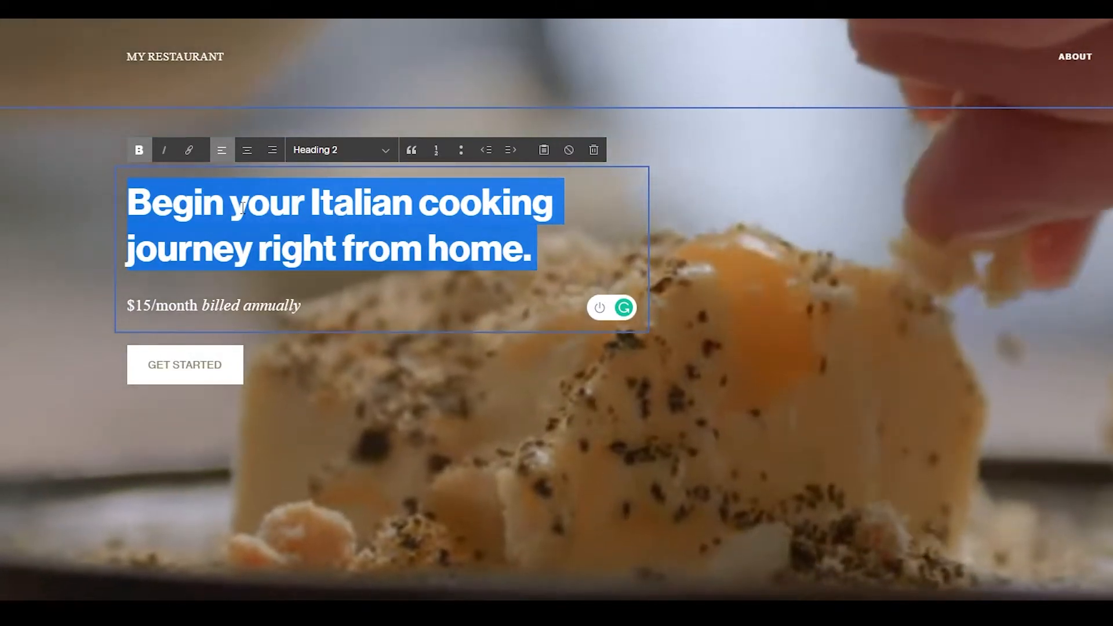
type("WEI")
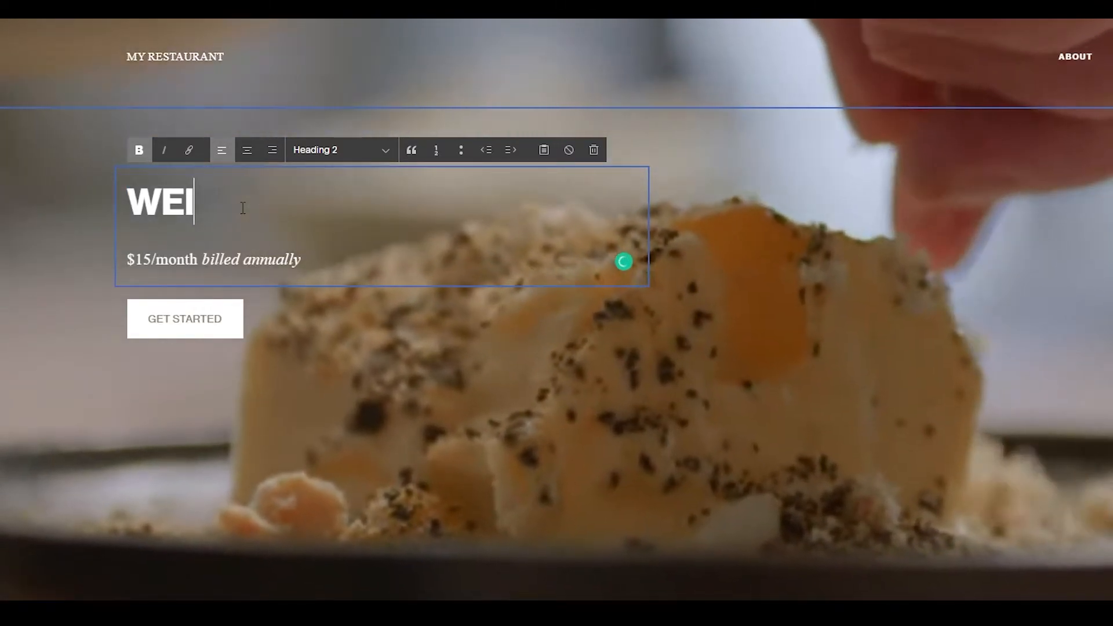
key("BackSpace")
key("BackSpace")
type("elcome")
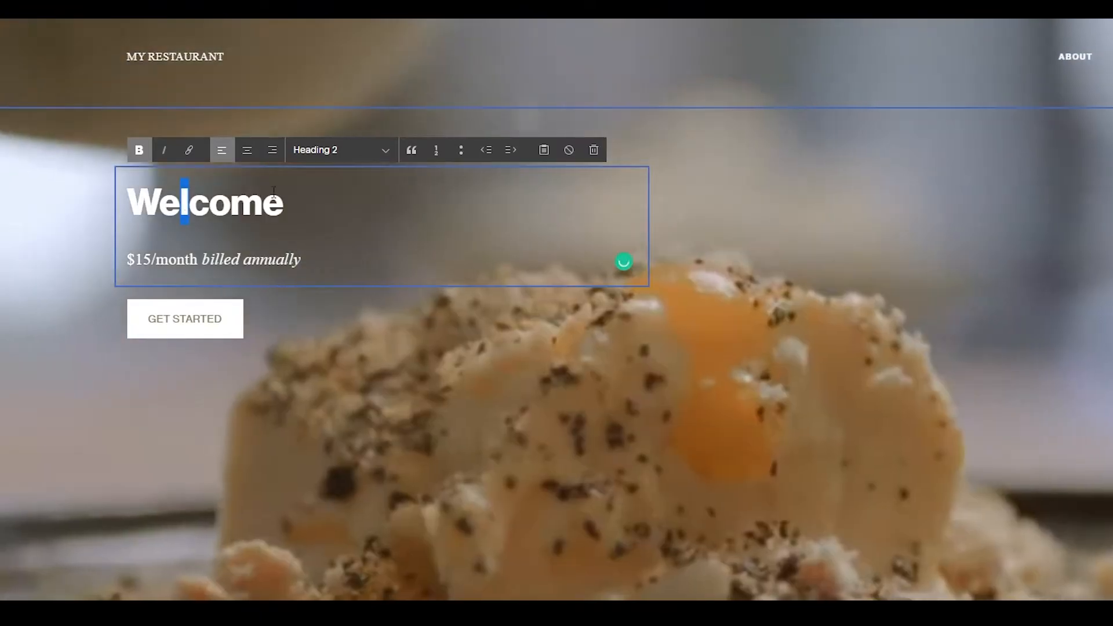
- Check which text styles are available for the "Welcome" heading, keeping Heading 2
double_click(229, 204)
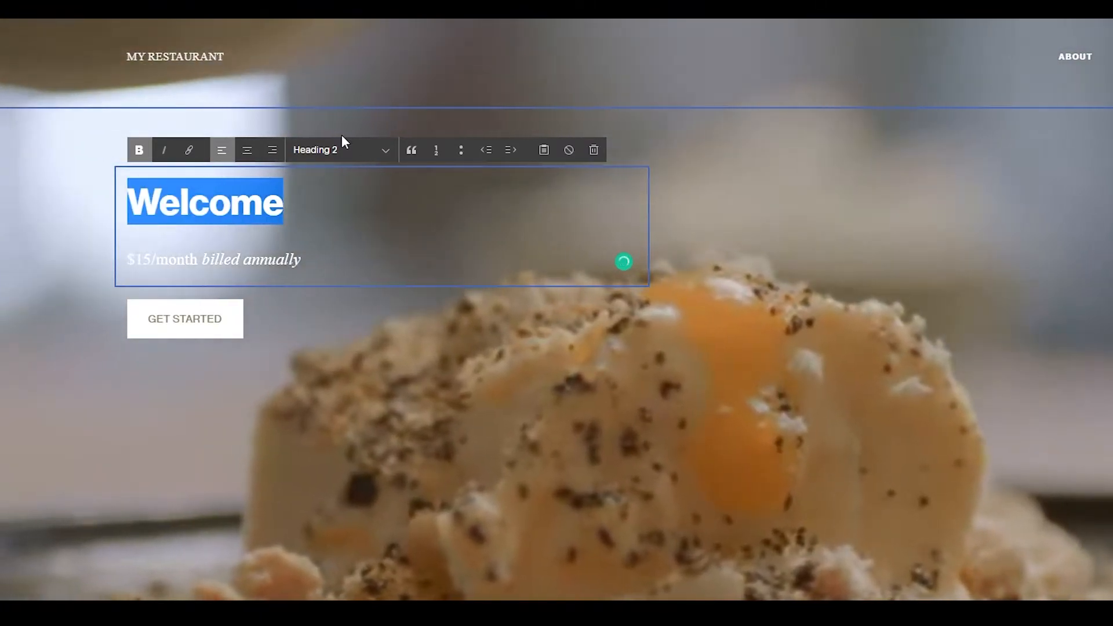
left_click(352, 152)
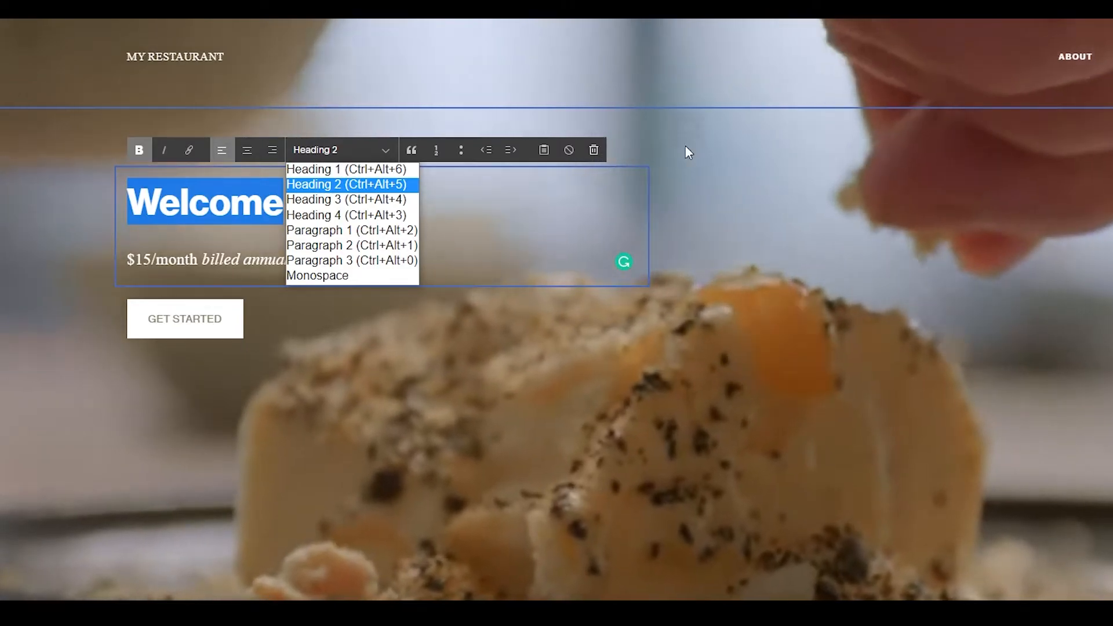
left_click(640, 155)
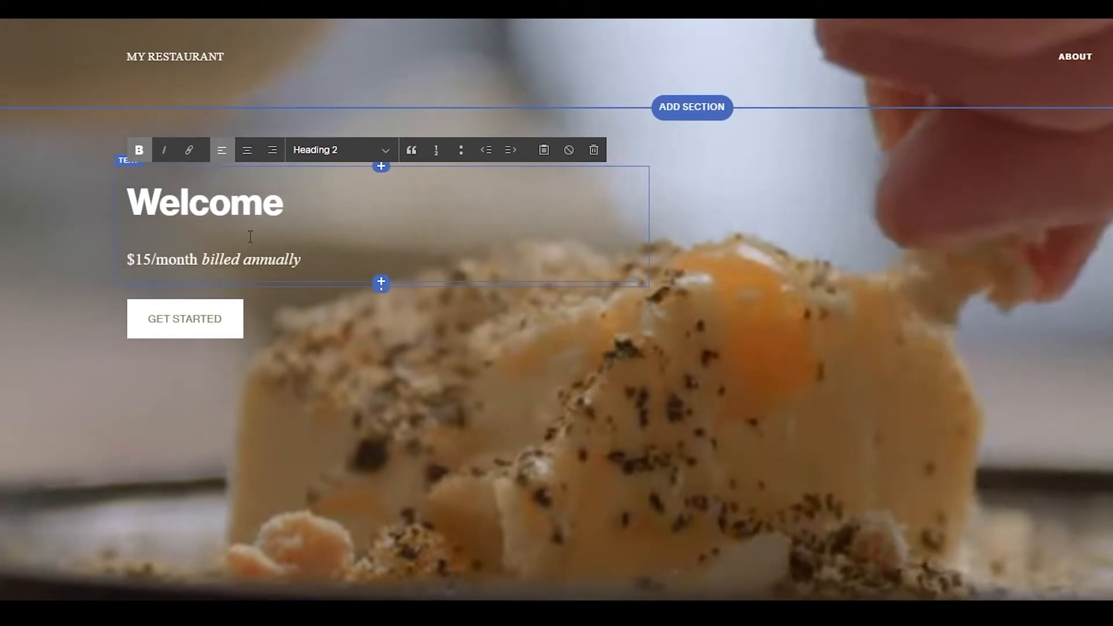
- Change the button text of the hero's Member Sign Up block to "Click here"
left_click(189, 322)
left_click(201, 443)
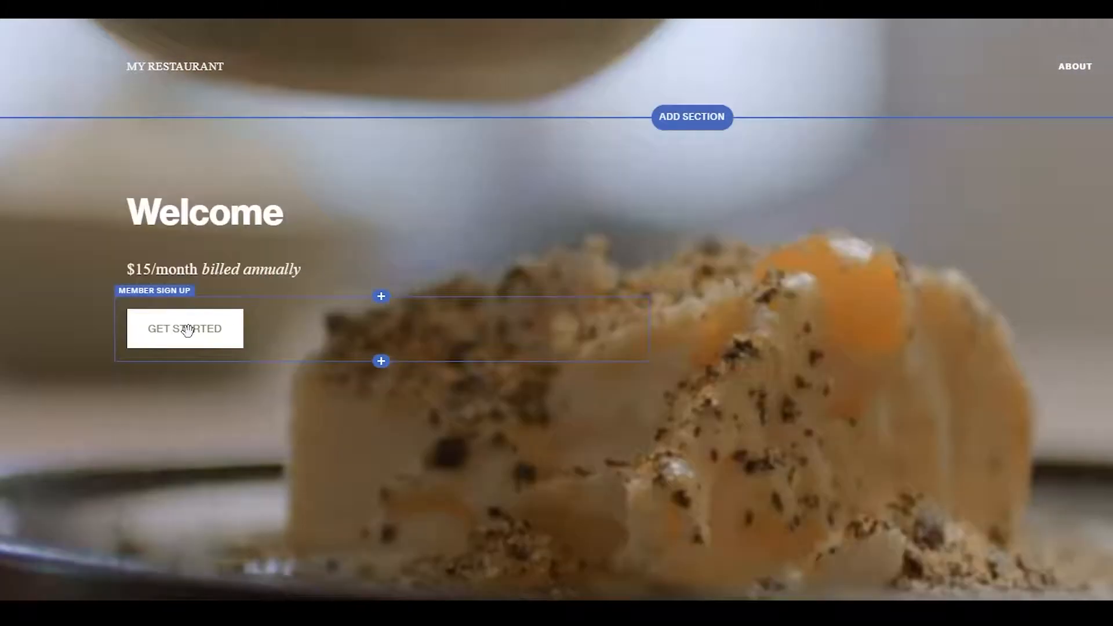
left_click(186, 328)
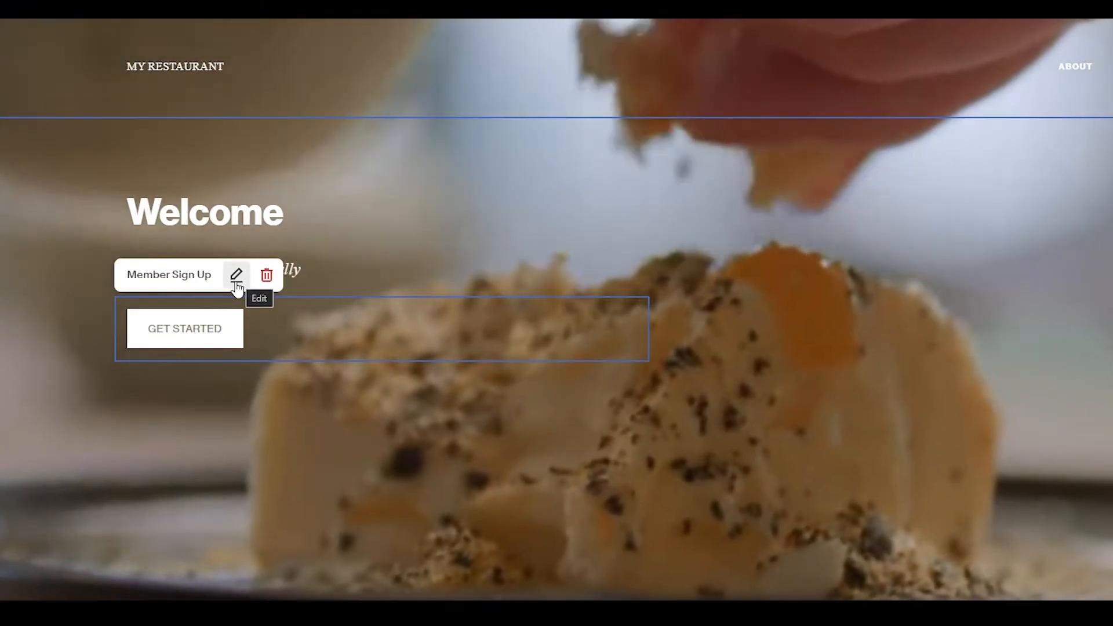
left_click(236, 276)
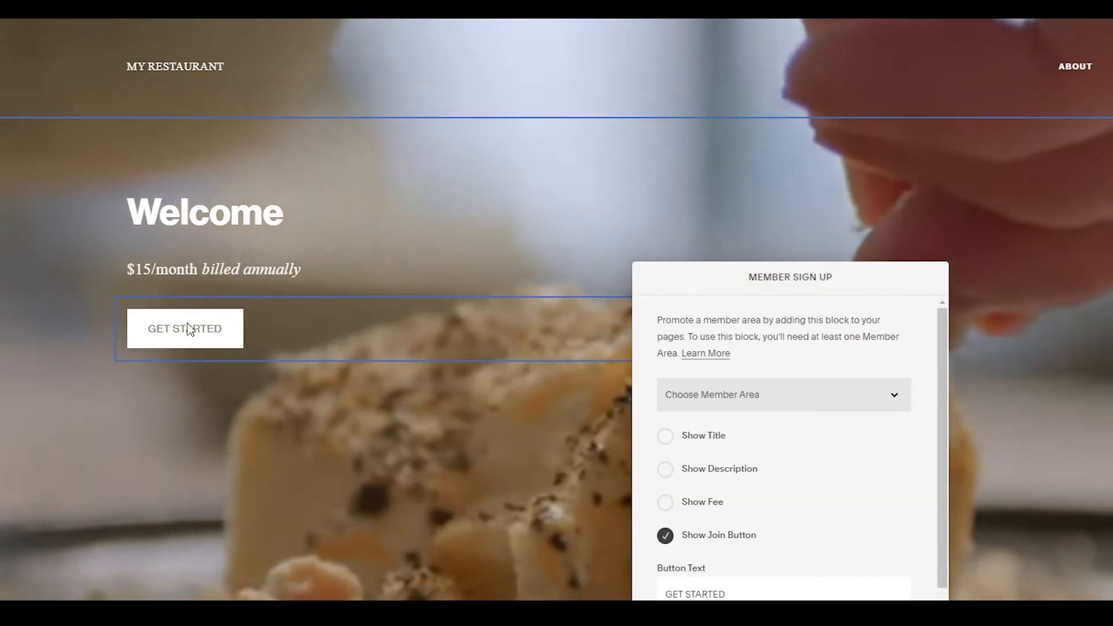
scroll(720, 433, "down", 1)
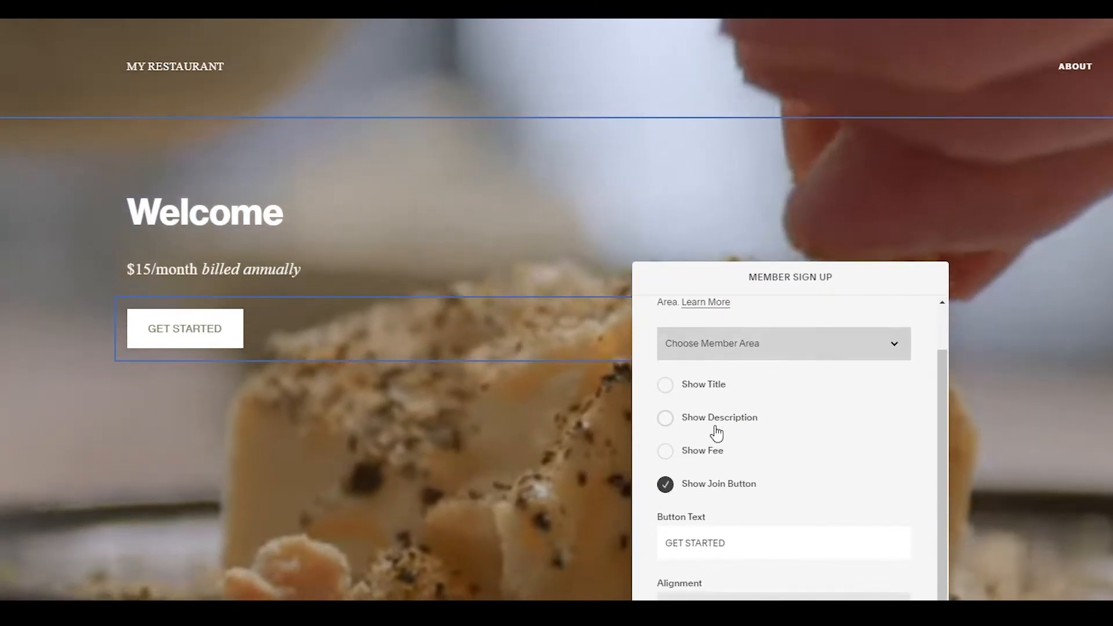
triple_click(716, 543)
type("Cli")
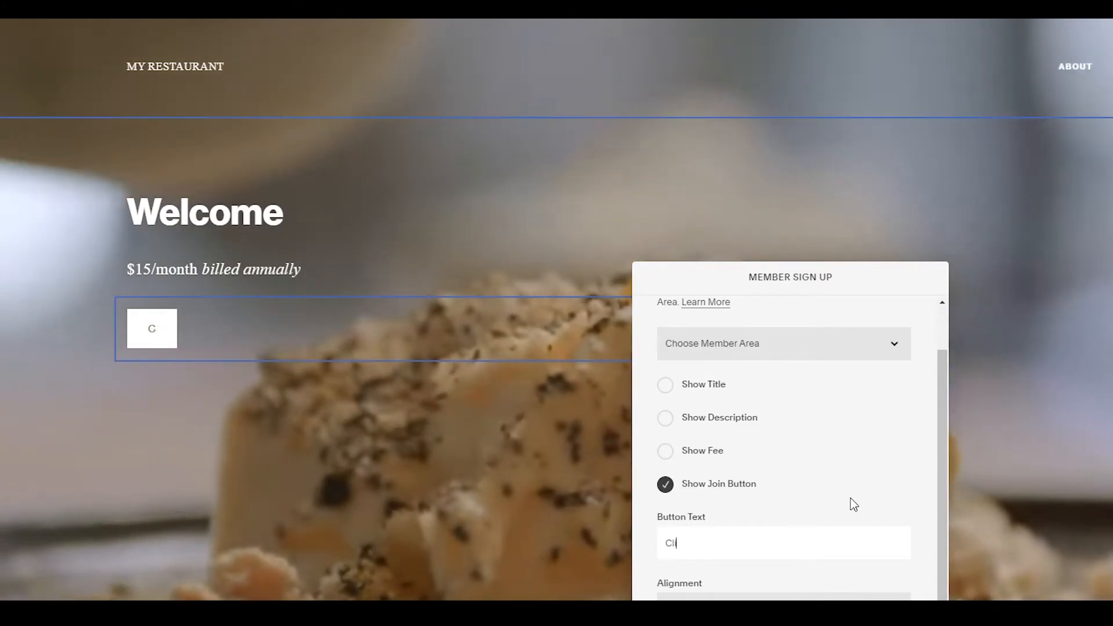
type("ck here")
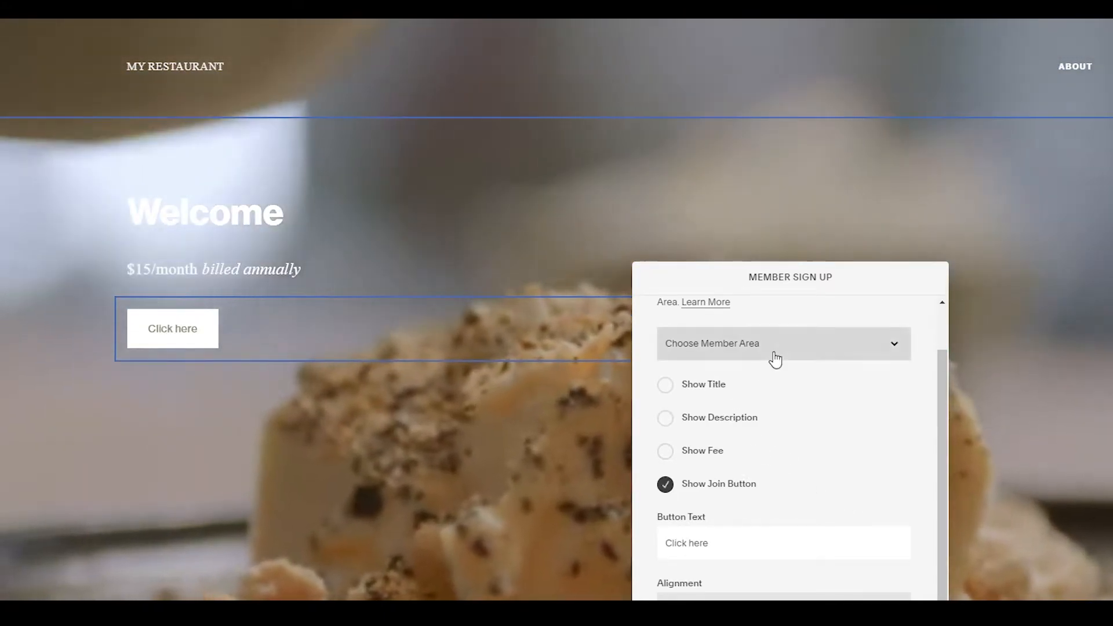
- Link the Member Sign Up block to Italian Cooking Membership, showing its description, fee and join button but not its title
left_click(780, 354)
left_click(811, 367)
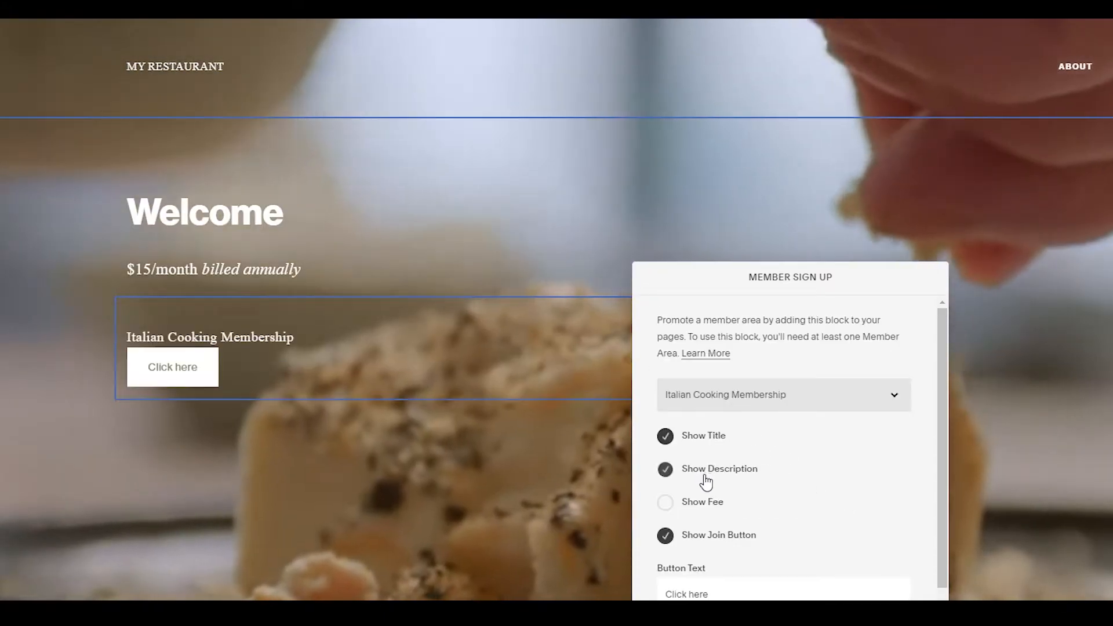
left_click(694, 506)
scroll(707, 522, "down", 1)
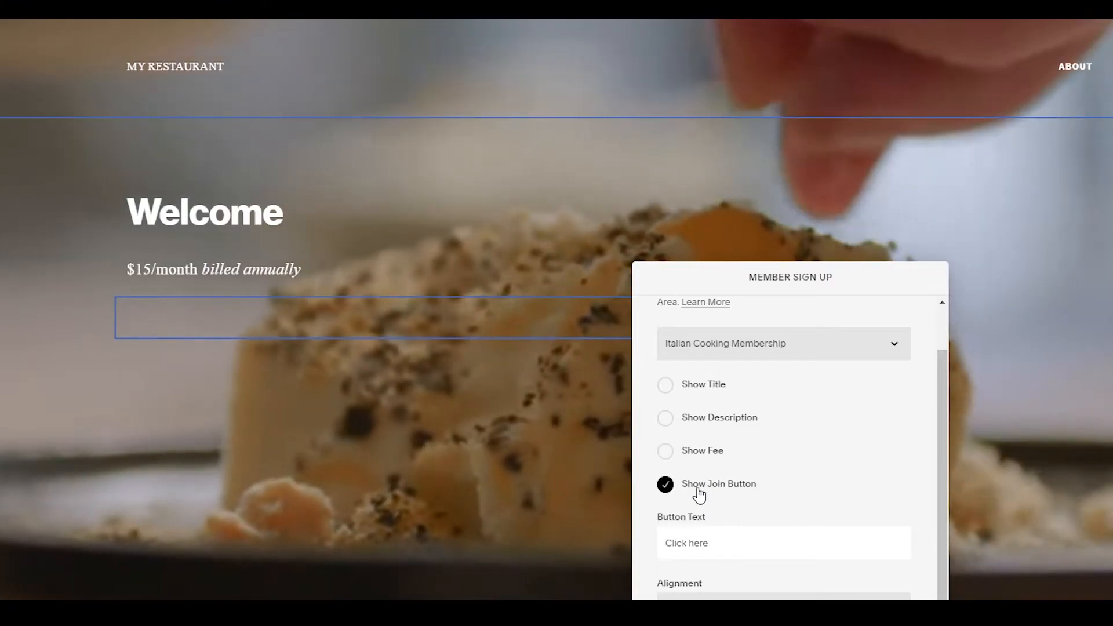
left_click(701, 456)
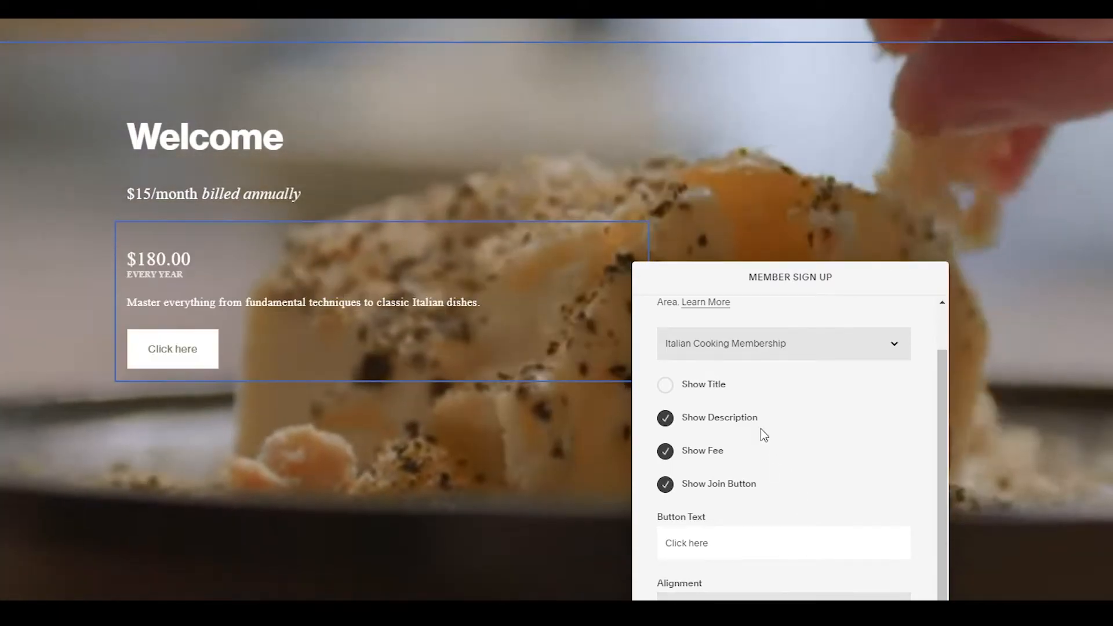
scroll(724, 533, "up", 1)
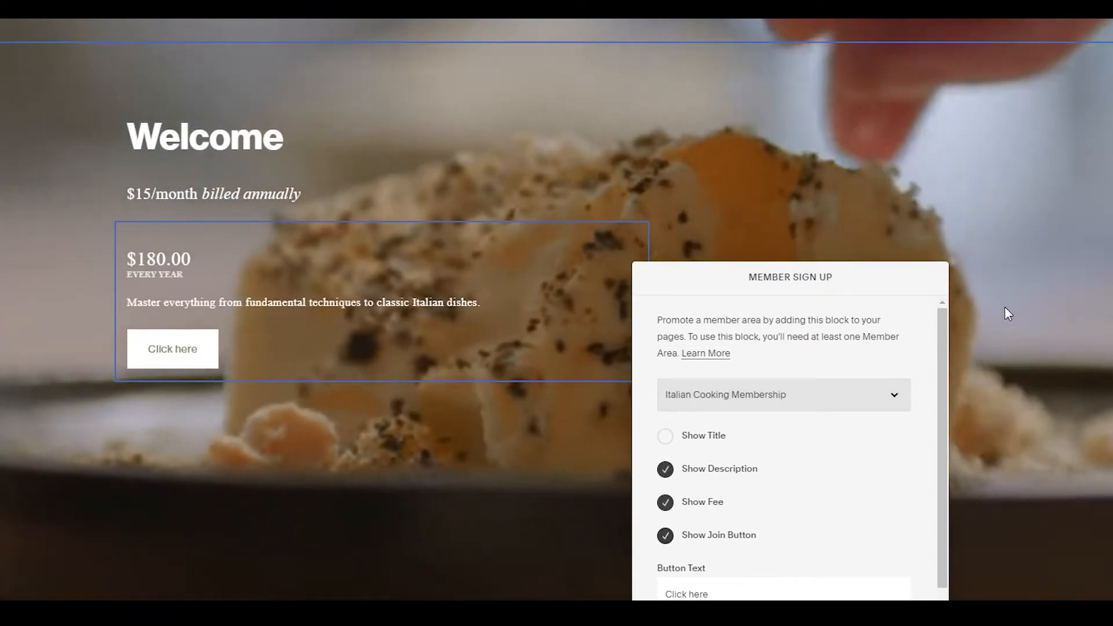
left_click(1094, 320)
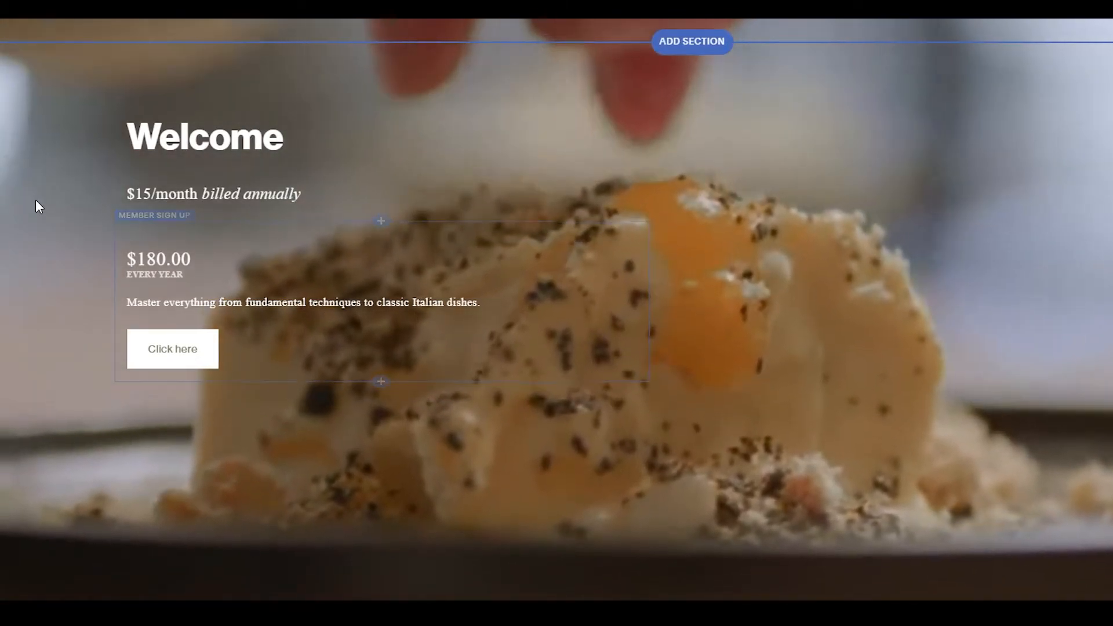
- Start adding a section above the Welcome hero and look through the Headlines layouts on offer
scroll(897, 271, "down", 15)
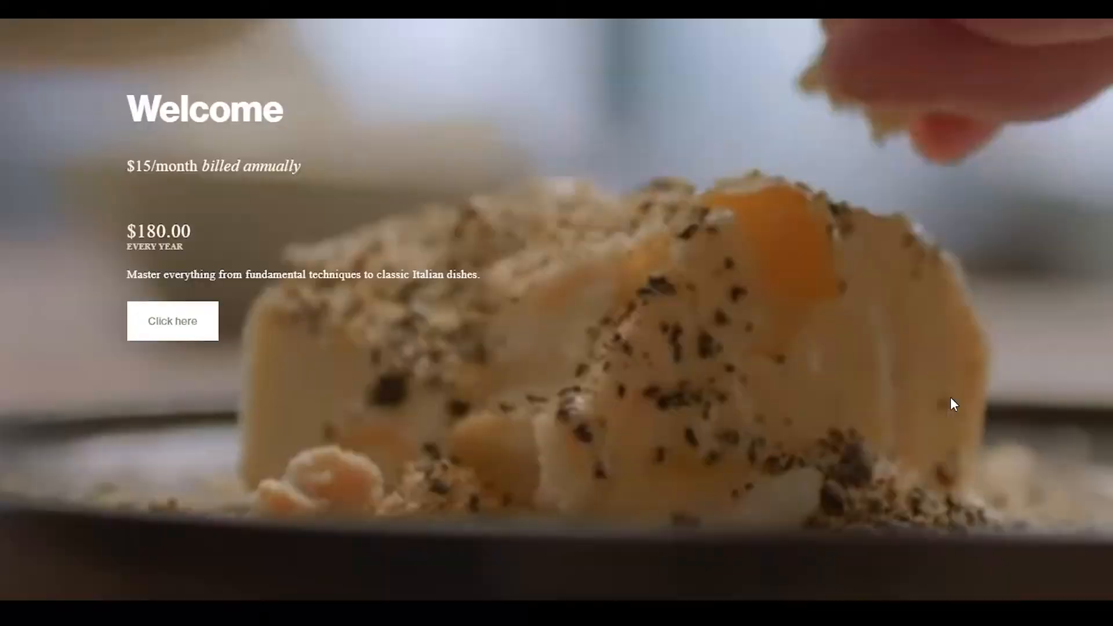
scroll(951, 396, "up", 2)
scroll(944, 393, "down", 10)
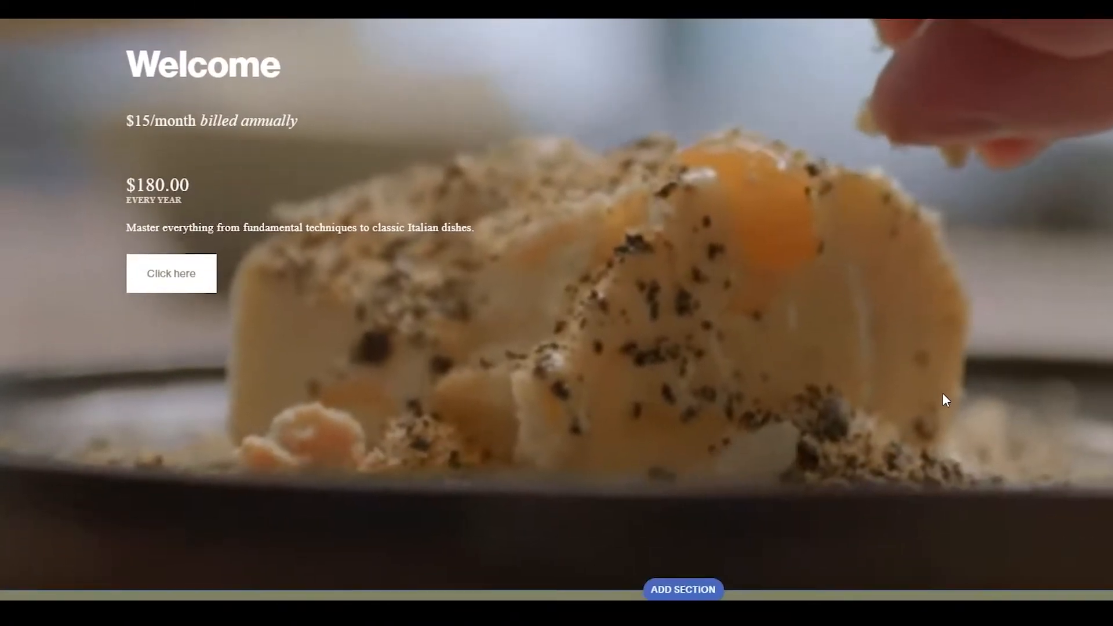
scroll(894, 392, "up", 10)
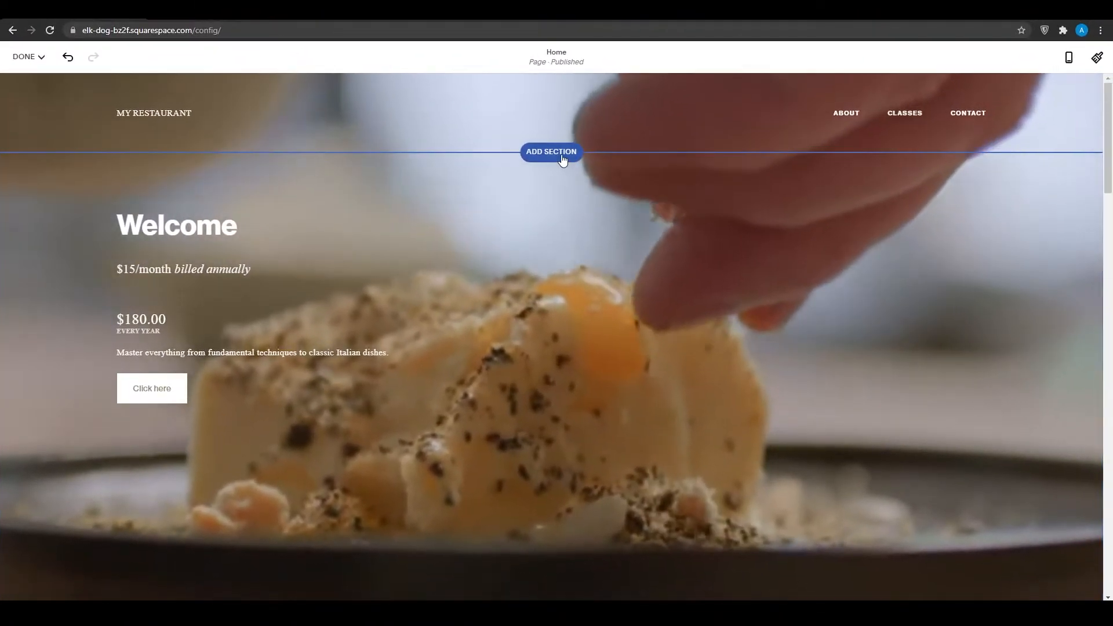
left_click(560, 153)
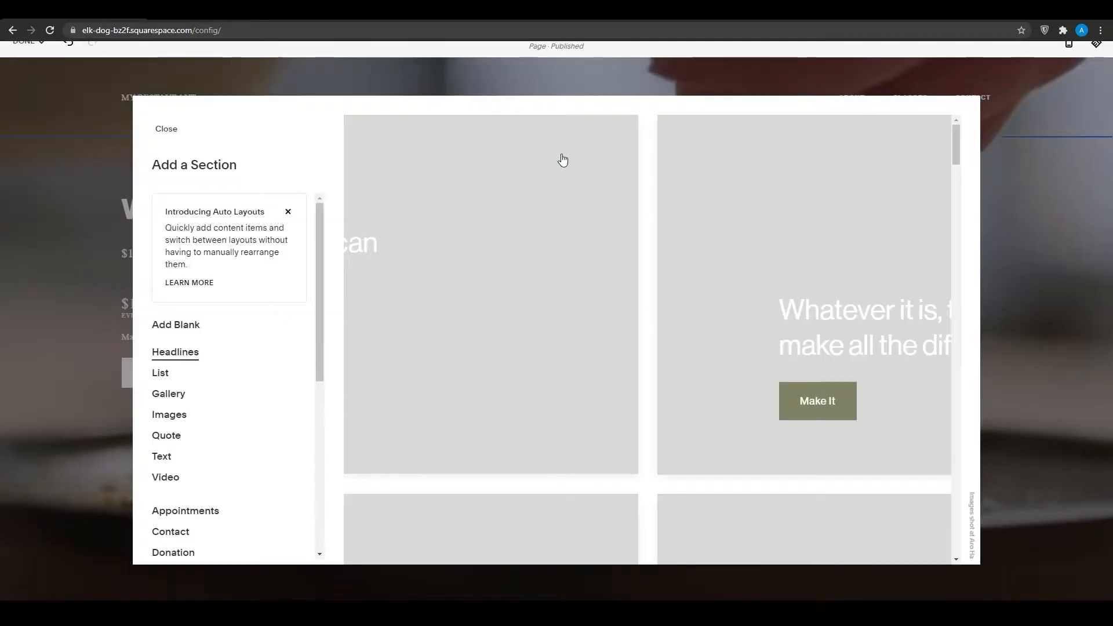
scroll(626, 277, "down", 10)
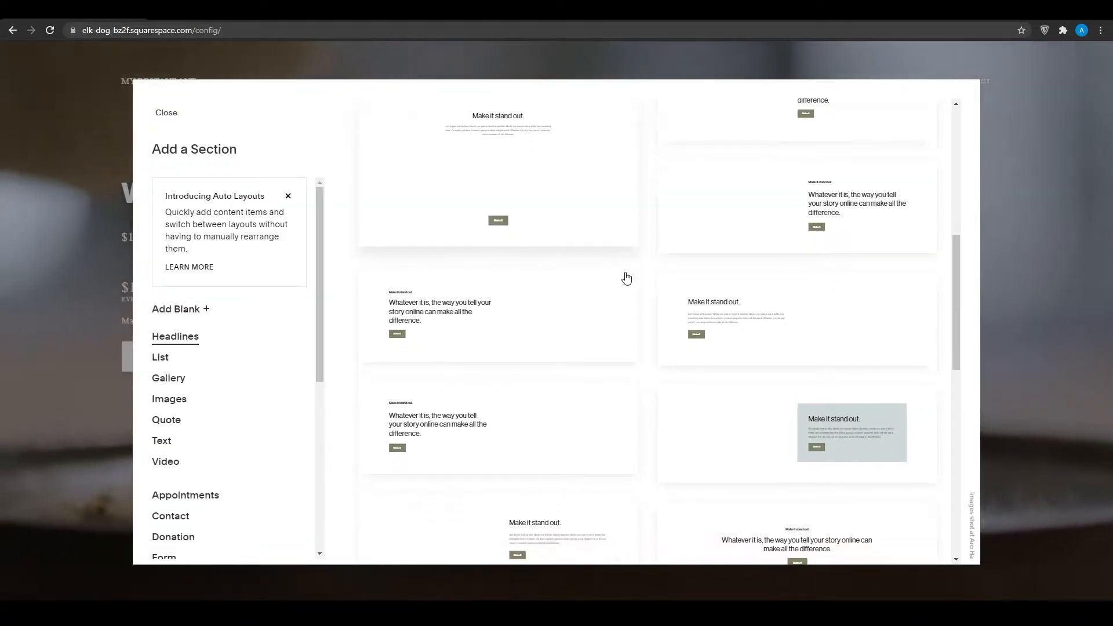
scroll(626, 277, "up", 5)
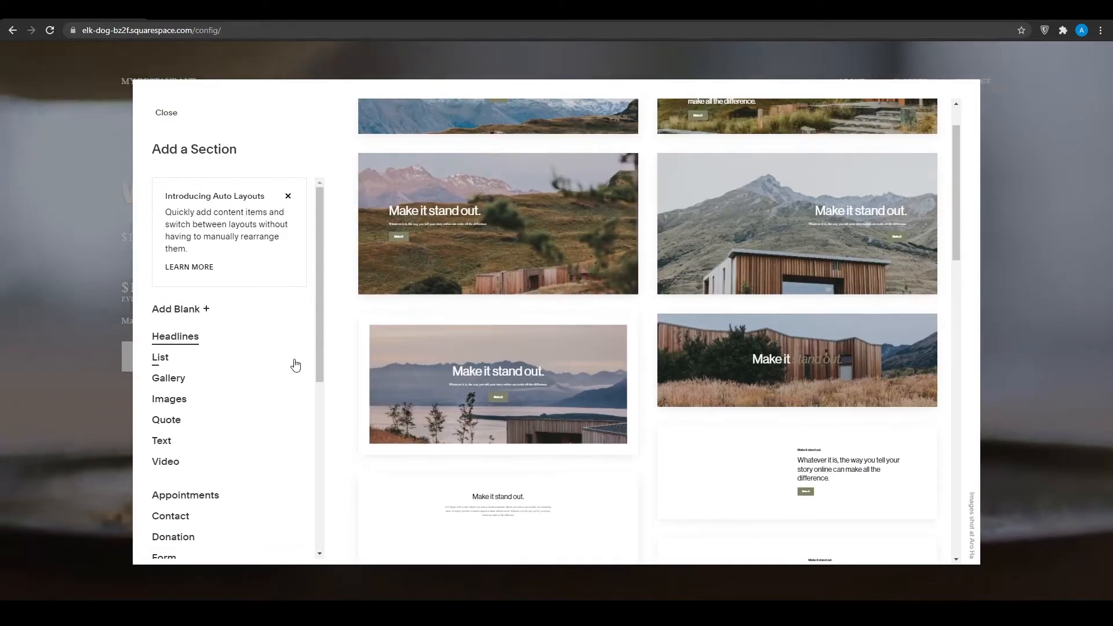
scroll(203, 472, "down", 1)
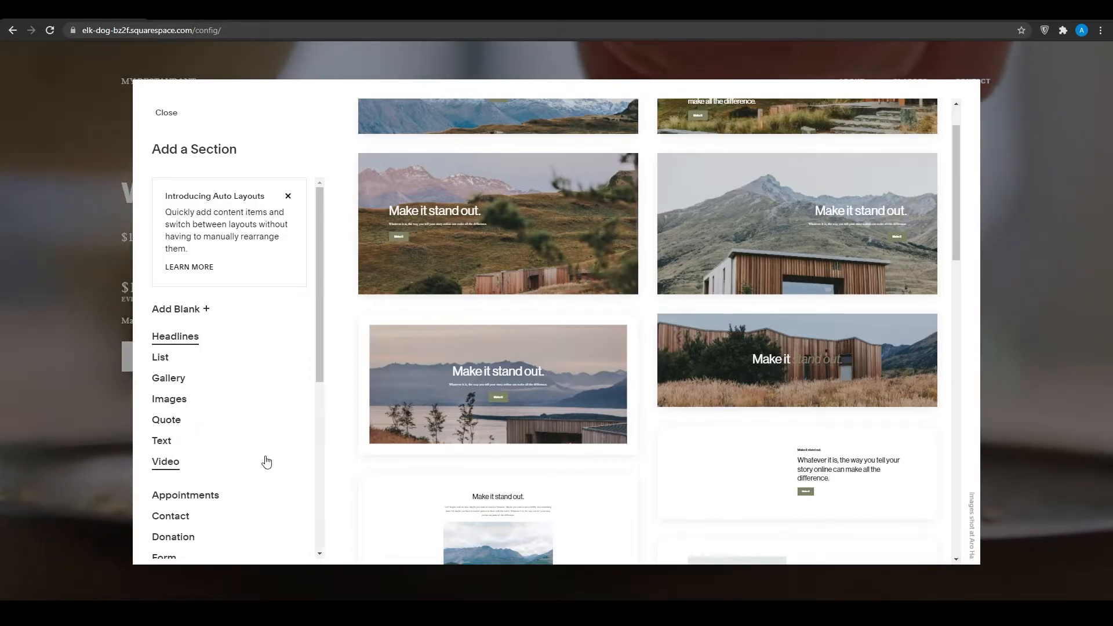
scroll(244, 468, "down", 3)
scroll(249, 466, "up", 3)
scroll(394, 432, "up", 1)
scroll(408, 429, "down", 7)
scroll(472, 409, "down", 10)
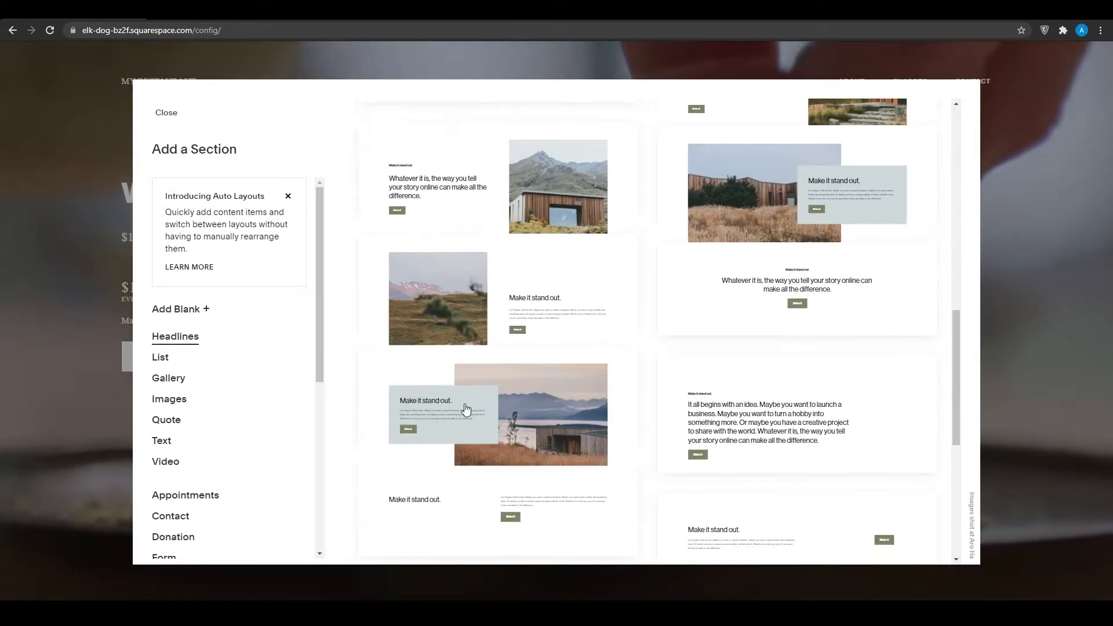
scroll(658, 437, "up", 4)
scroll(652, 442, "up", 10)
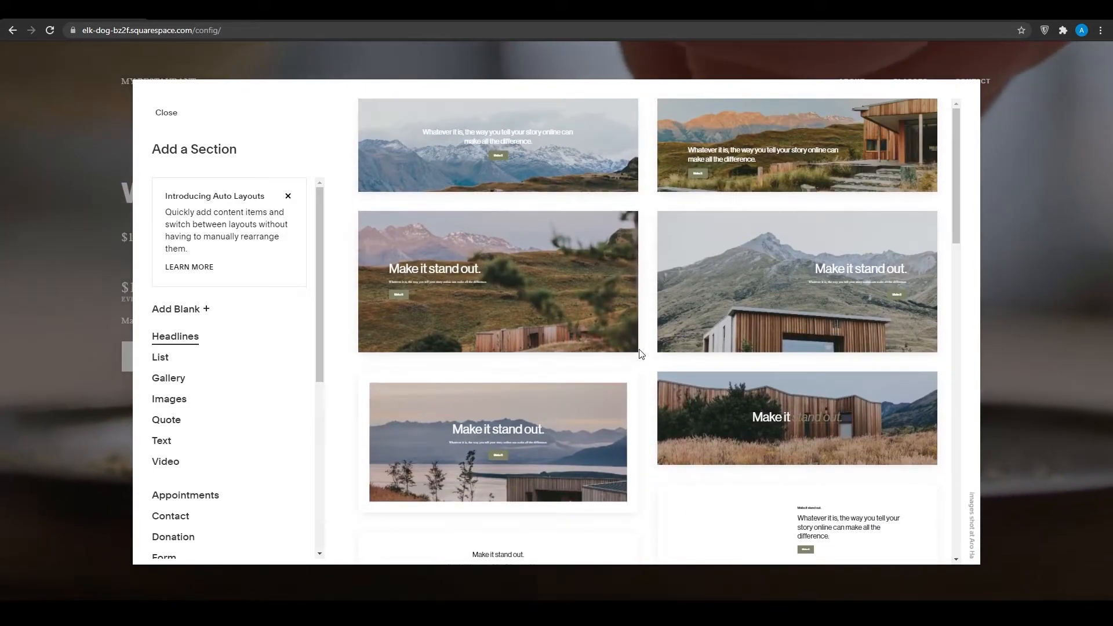
scroll(641, 356, "down", 4)
scroll(639, 350, "up", 4)
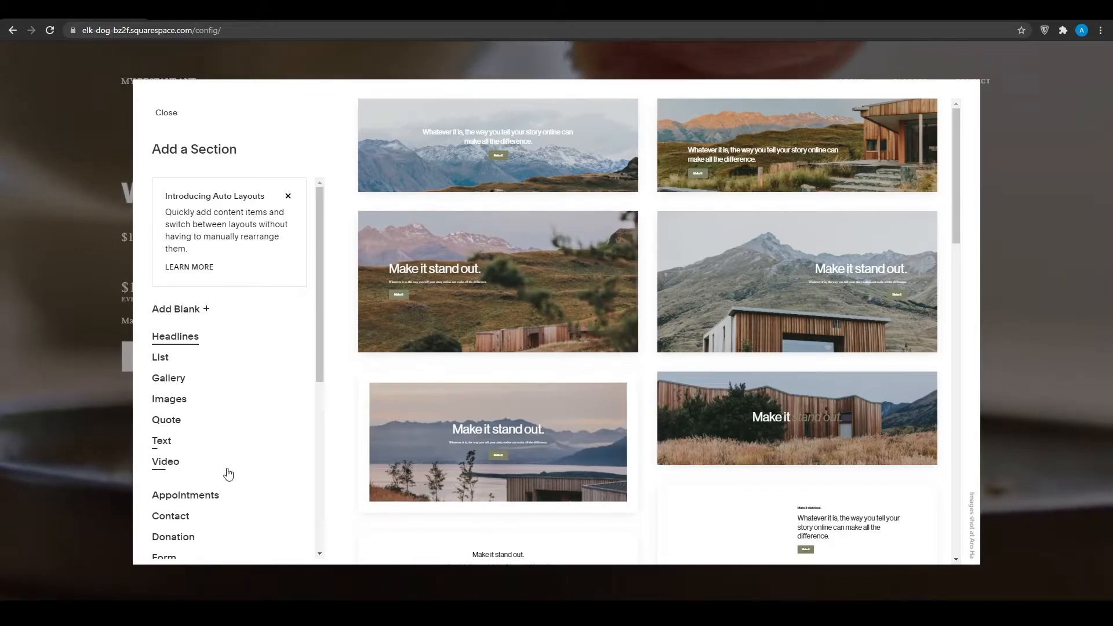
- Insert the Video section layout that has the video on the left and a heading with paragraph on the right
left_click(166, 463)
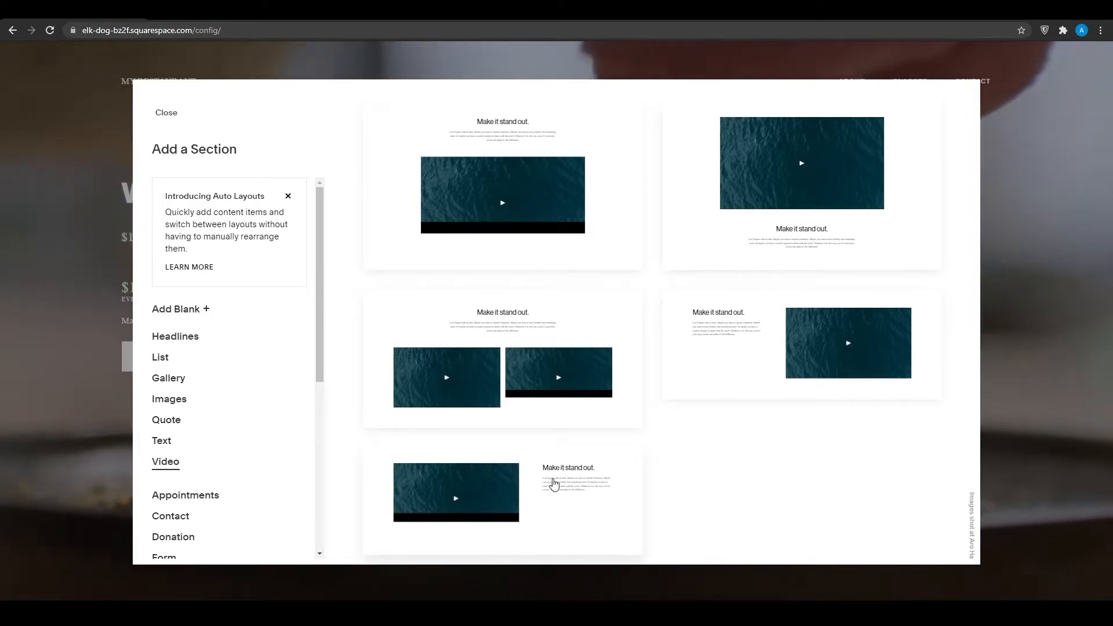
left_click(512, 503)
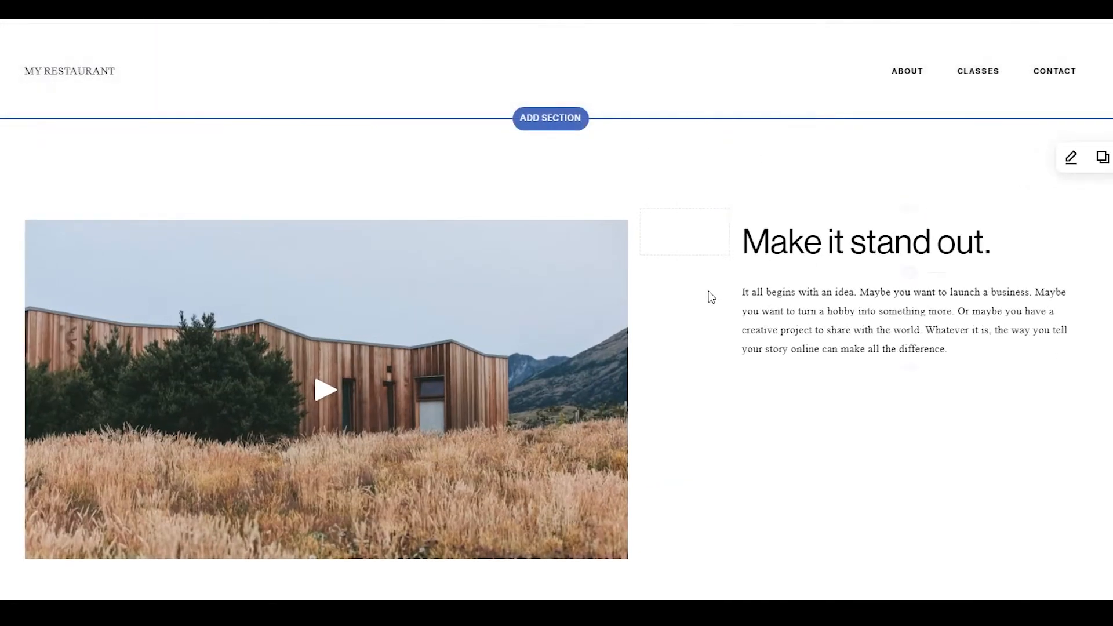
- Open the new video block's settings and review its video URL, custom thumbnail and caption options
left_click(320, 414)
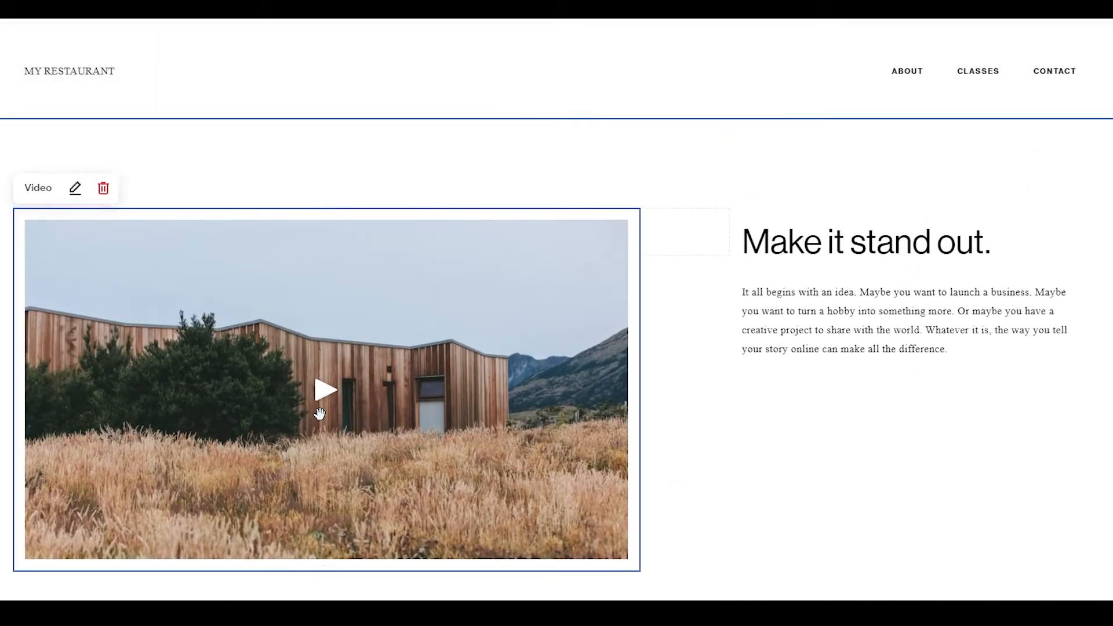
left_click(76, 189)
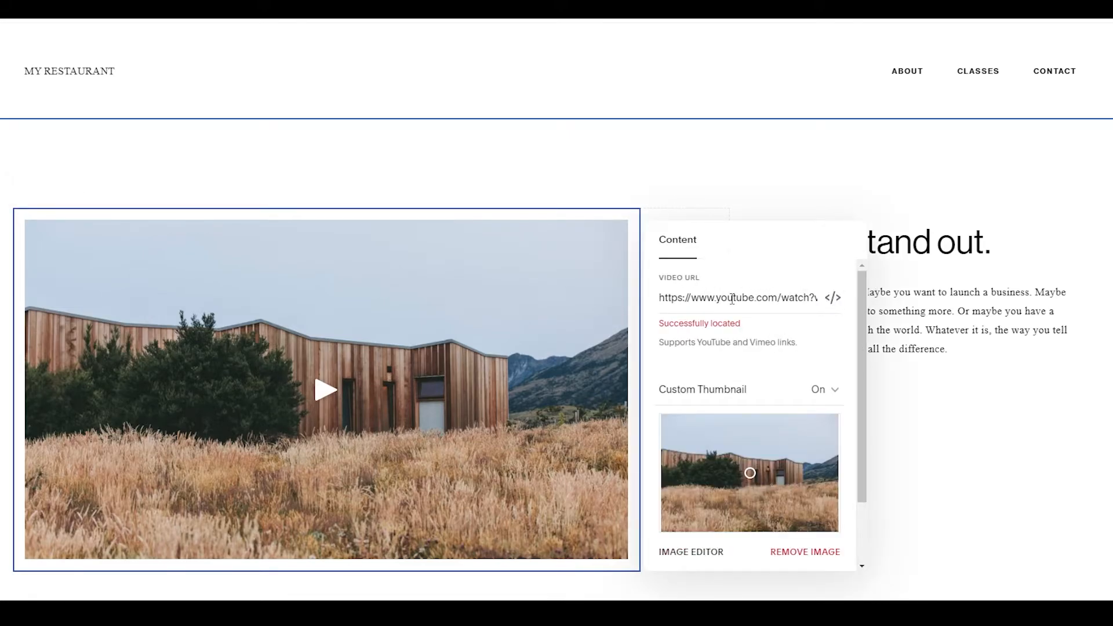
scroll(748, 313, "down", 2)
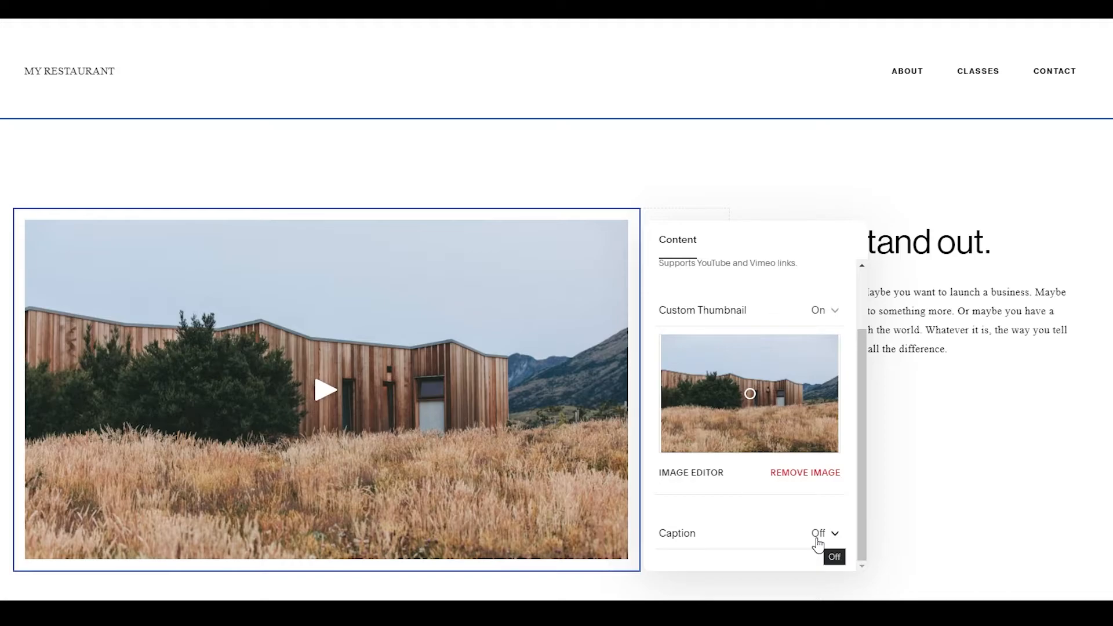
scroll(768, 323, "up", 2)
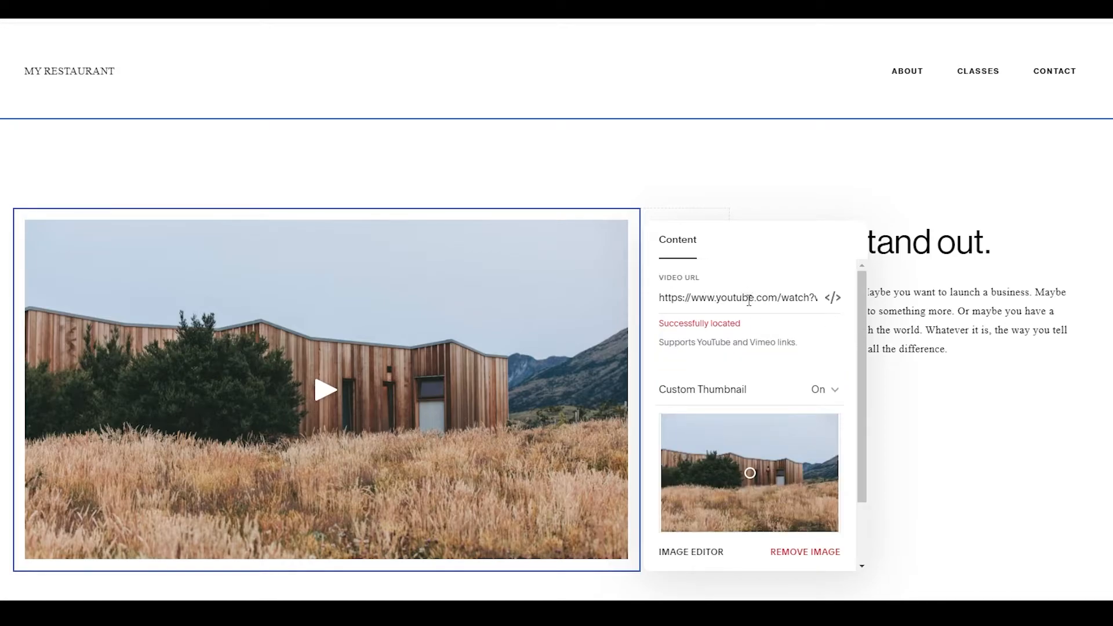
scroll(735, 418, "down", 2)
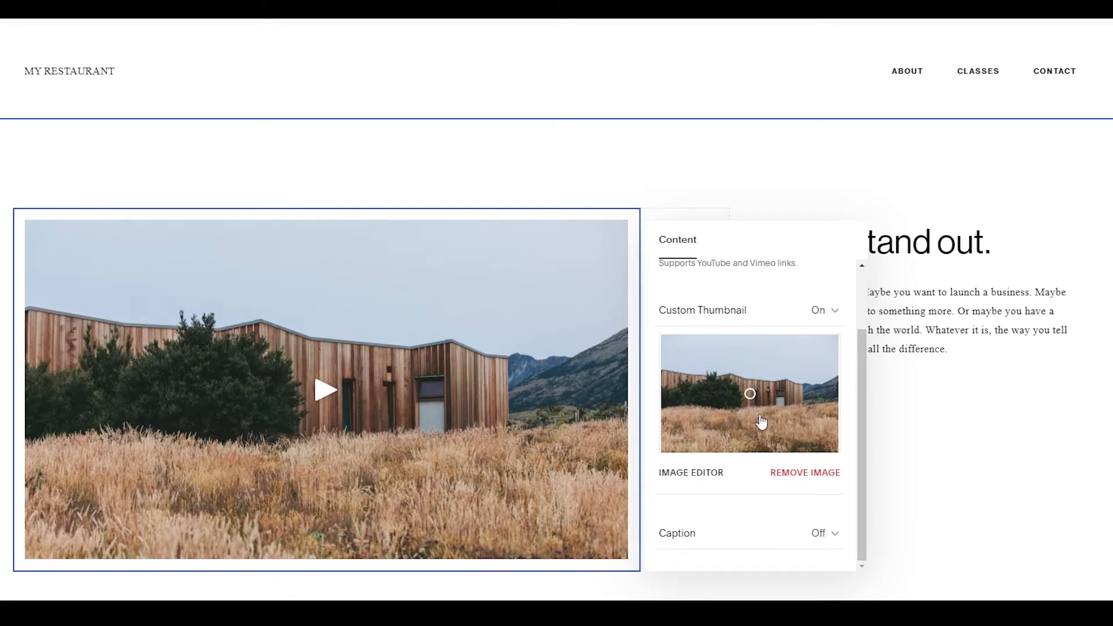
- Adjust the video's custom thumbnail in the image editor to brightness 17, contrast 41, sharpness 16, highlights -13 and shadows -39
left_click(705, 481)
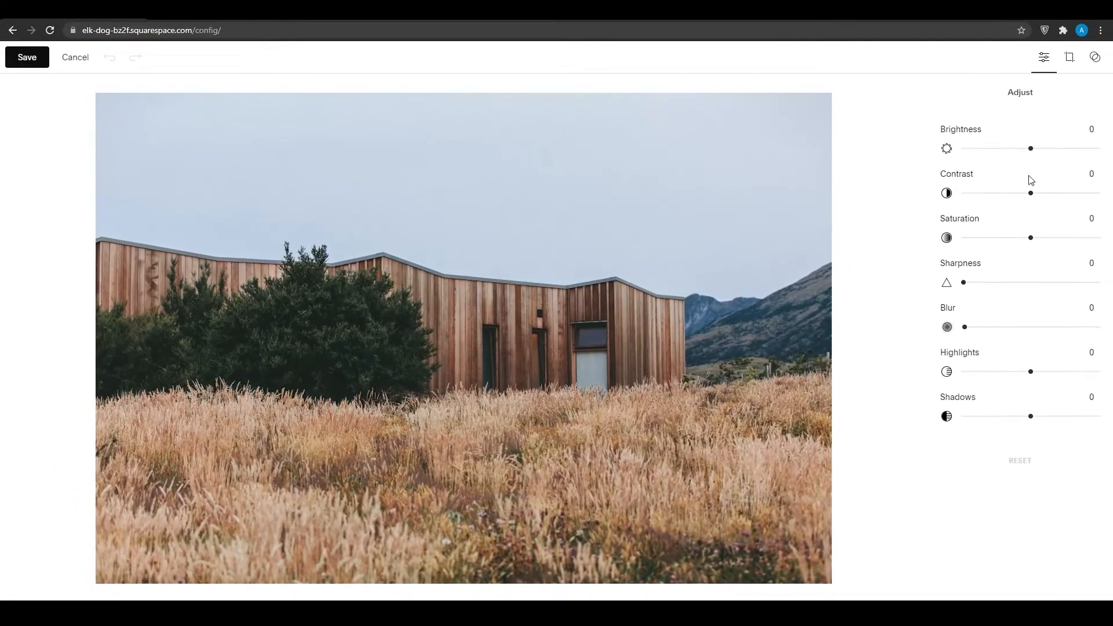
left_click_drag(1029, 148, 1049, 148)
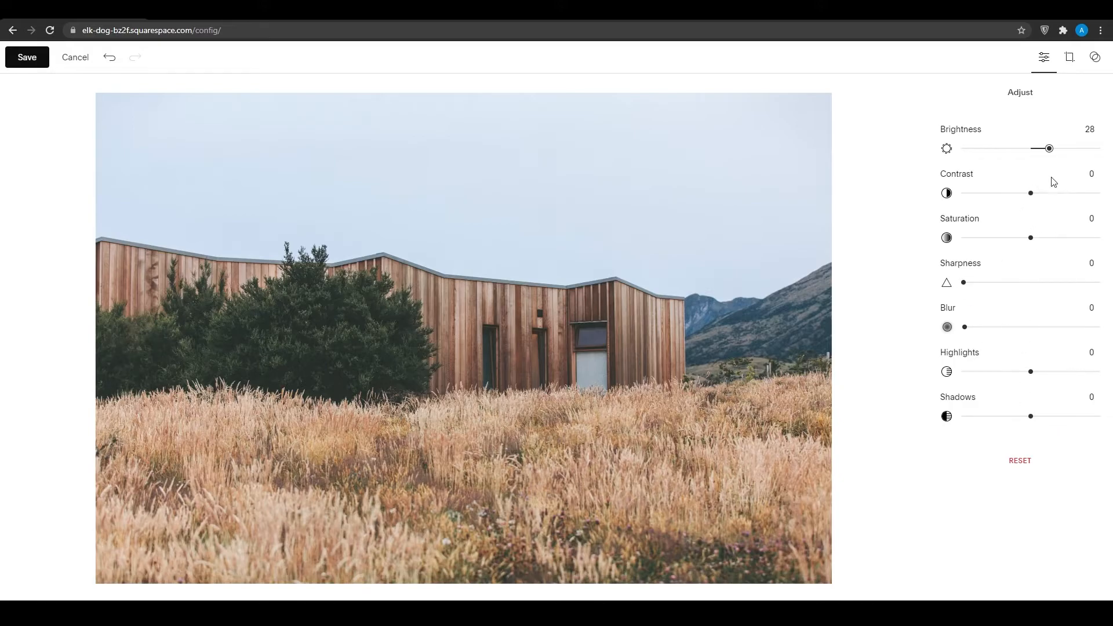
left_click_drag(1048, 149, 1042, 149)
left_click_drag(1029, 416, 1005, 416)
left_click_drag(1031, 193, 1060, 199)
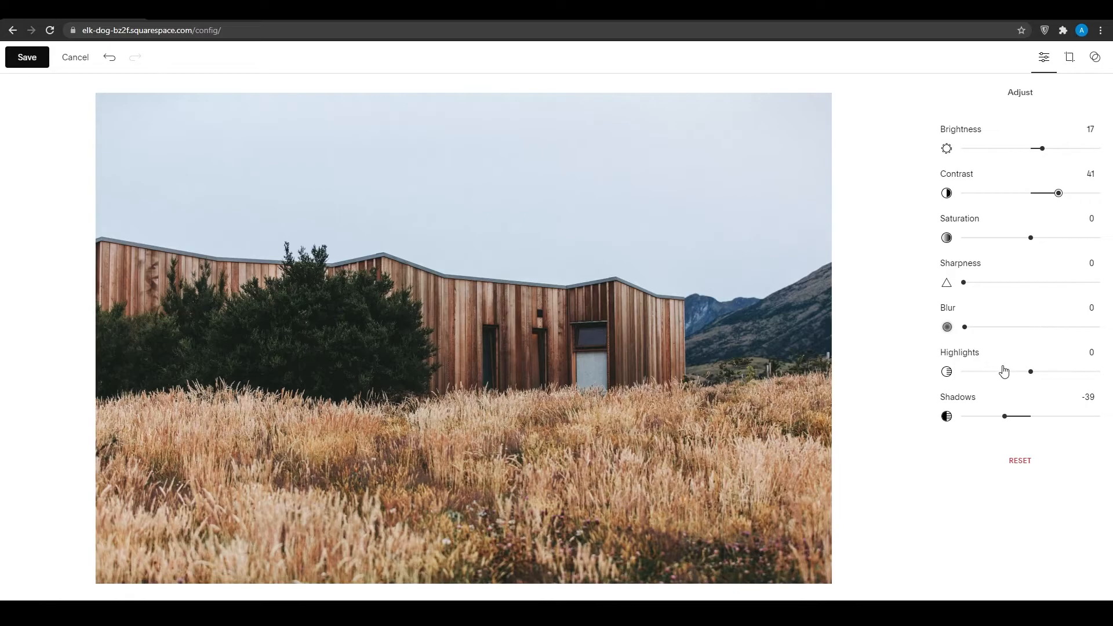
left_click_drag(1032, 372, 1022, 367)
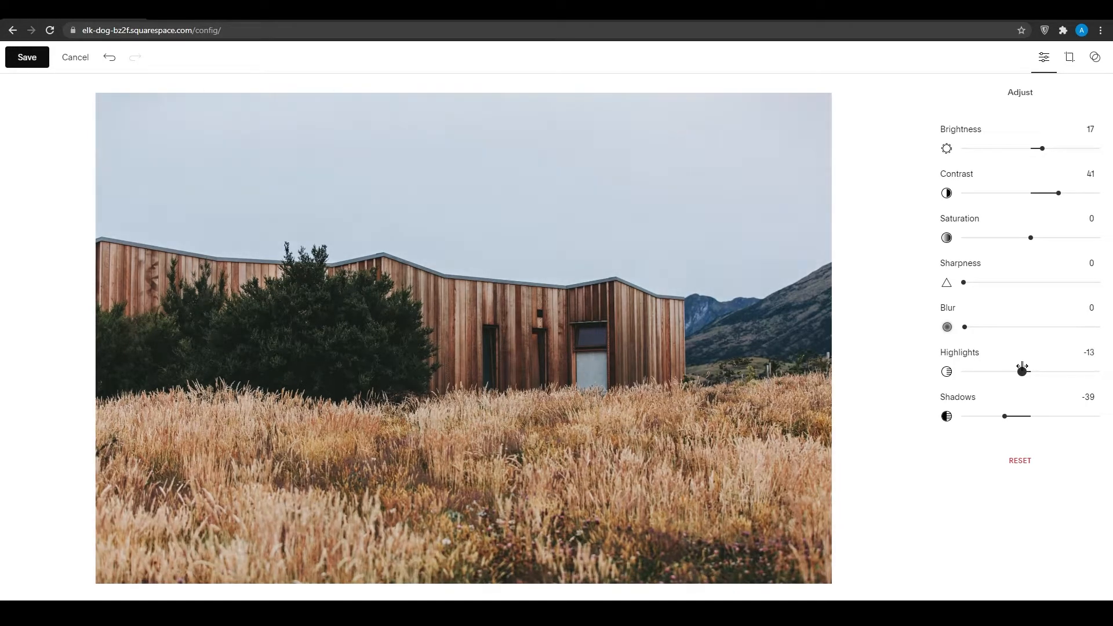
left_click_drag(966, 282, 985, 288)
- Crop the thumbnail image to a 16:9 ratio after trying a freehand crop and the 9:16, 4:5 and 2:3 ratios
left_click(1069, 58)
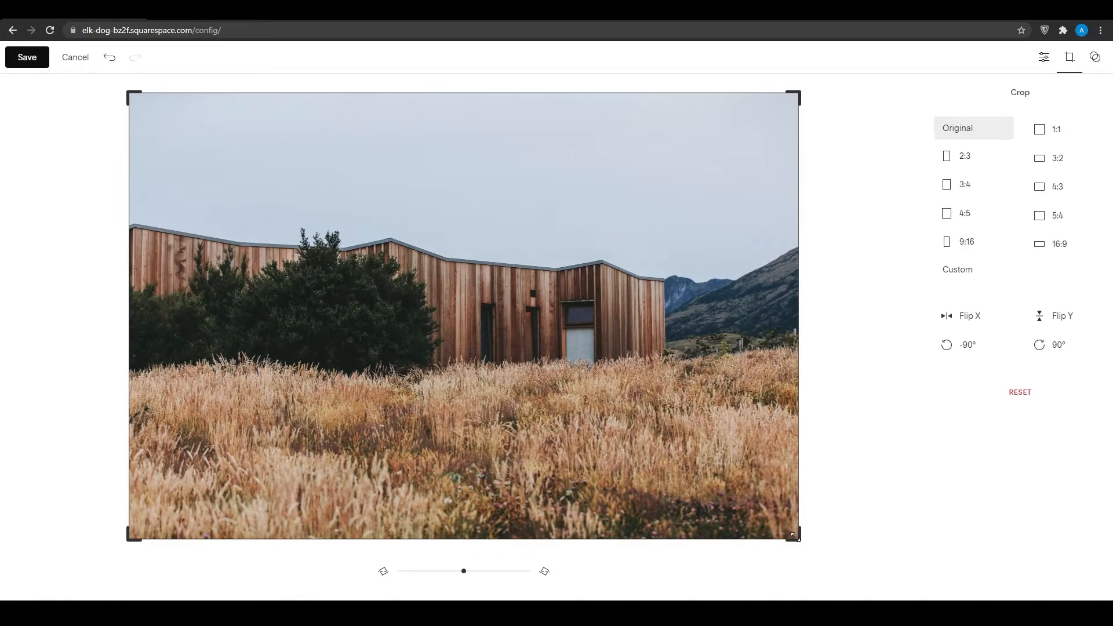
left_click_drag(798, 538, 652, 484)
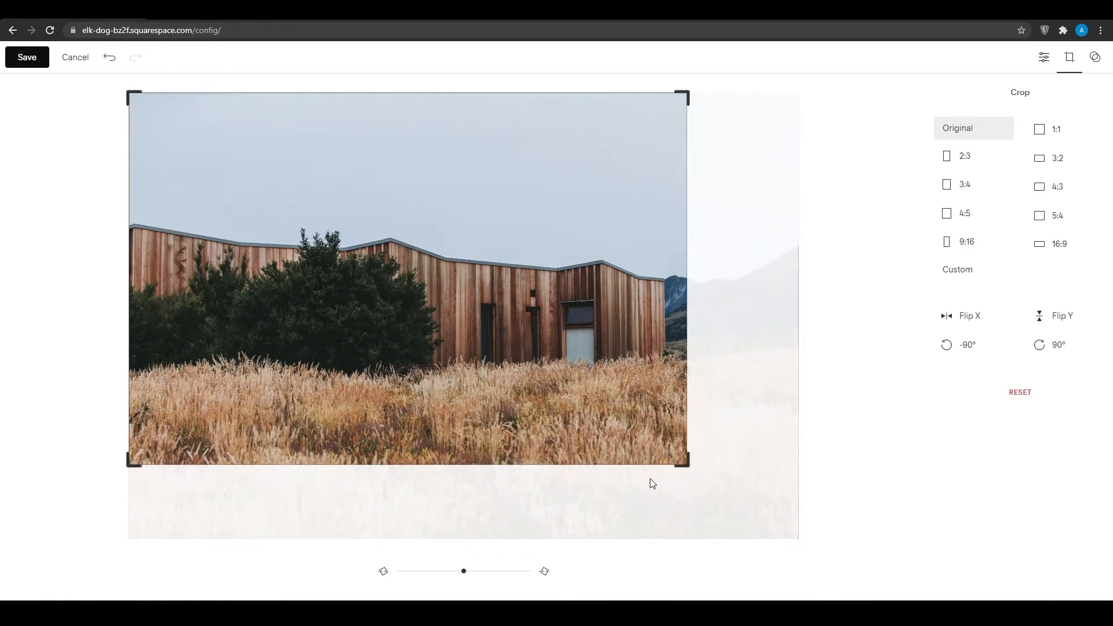
left_click_drag(618, 415, 571, 571)
left_click_drag(686, 168, 925, 145)
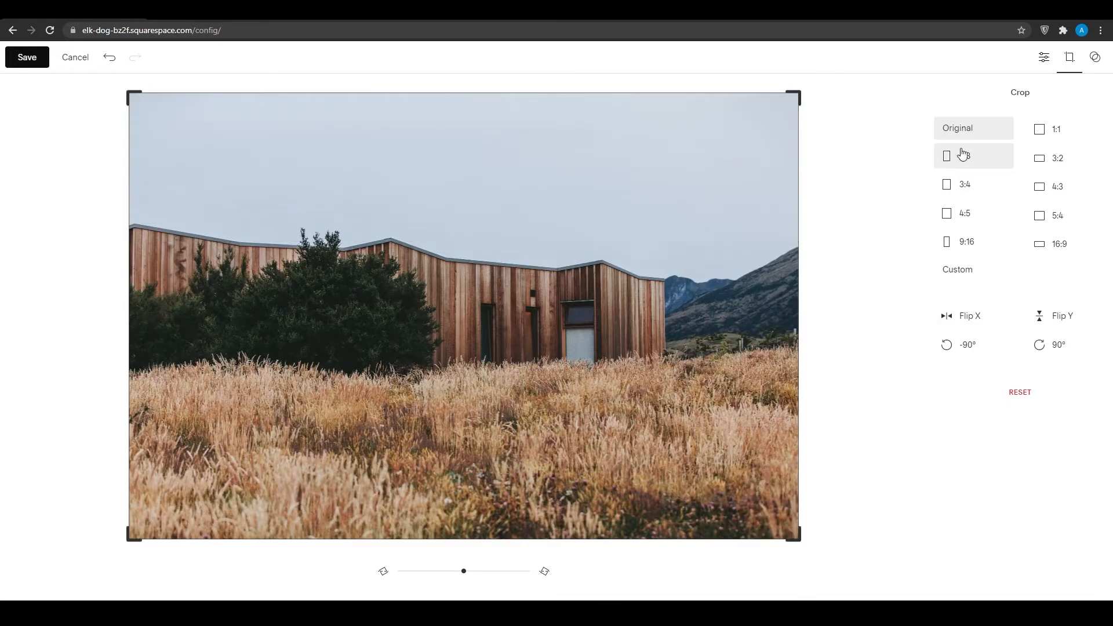
left_click(1056, 243)
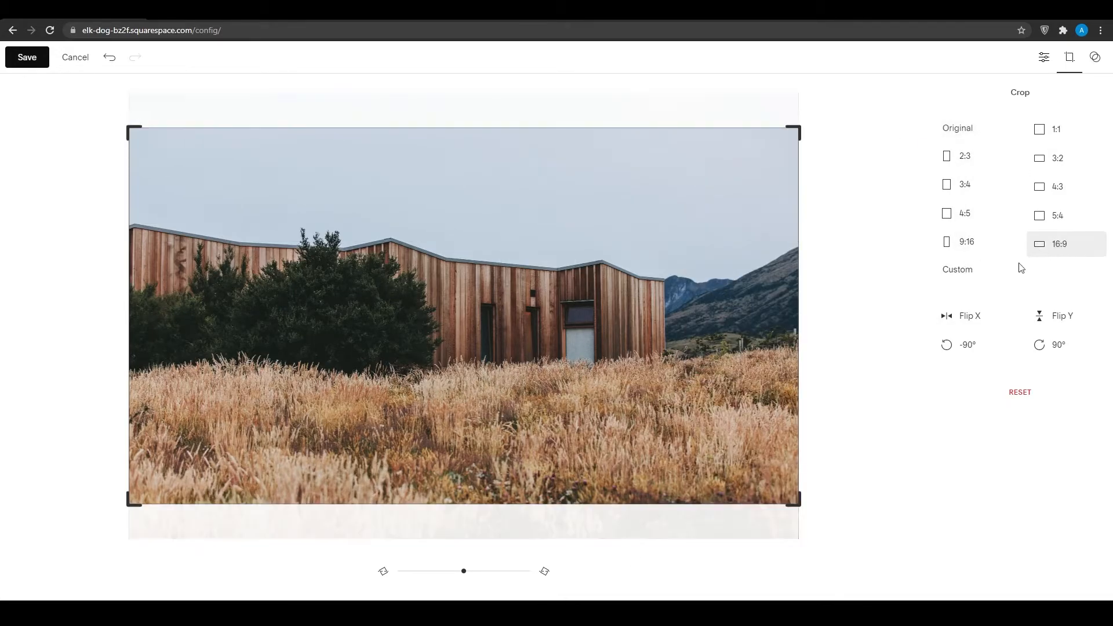
left_click(965, 243)
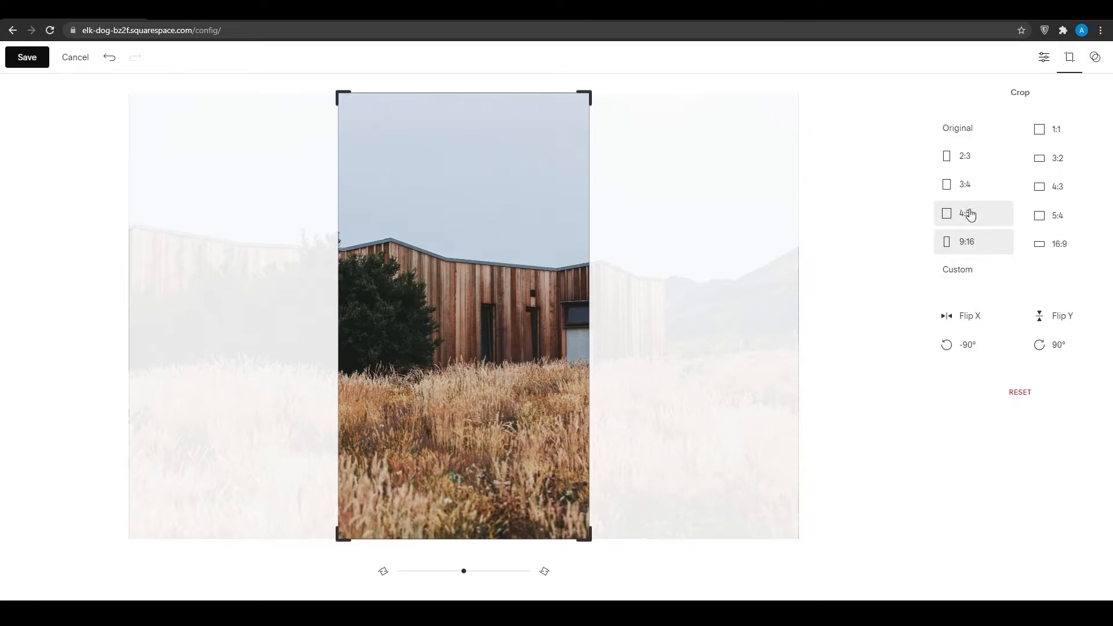
left_click(953, 224)
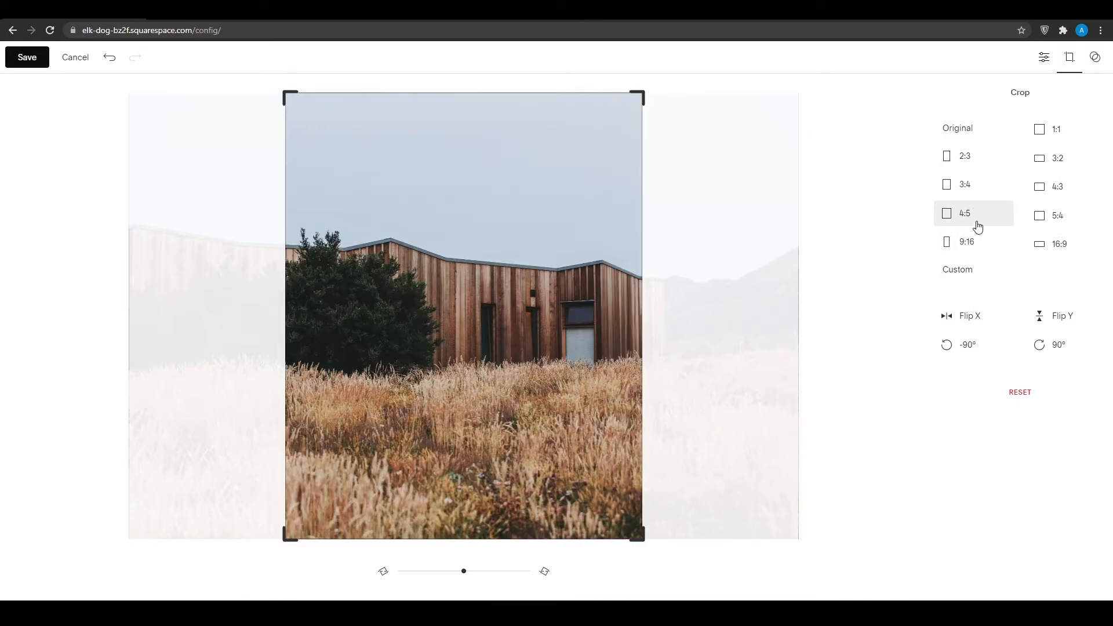
left_click(972, 157)
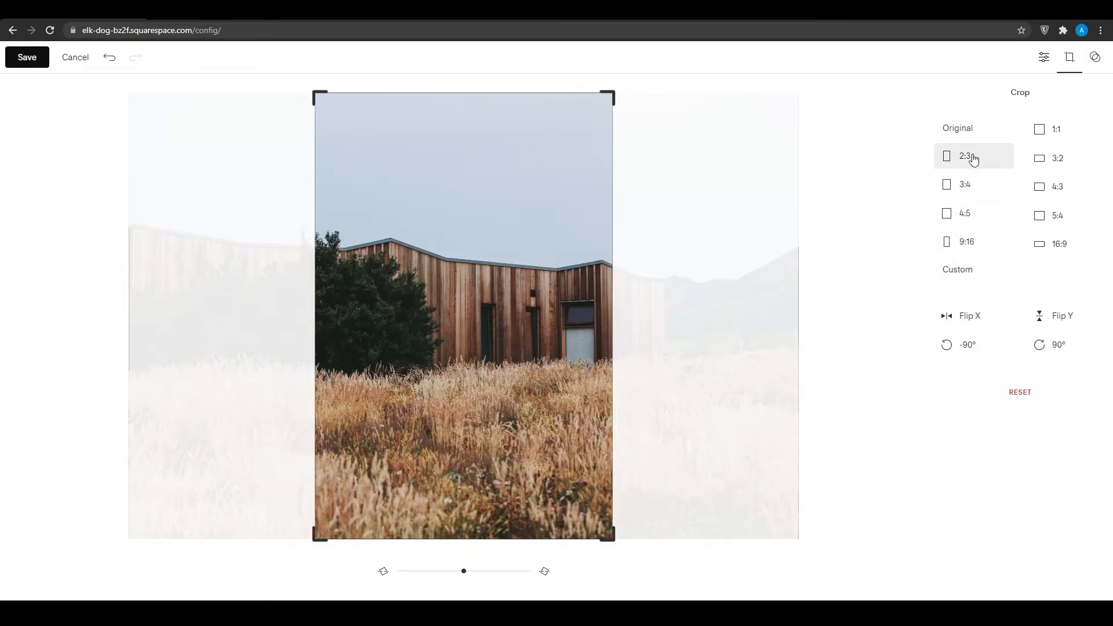
left_click(1052, 246)
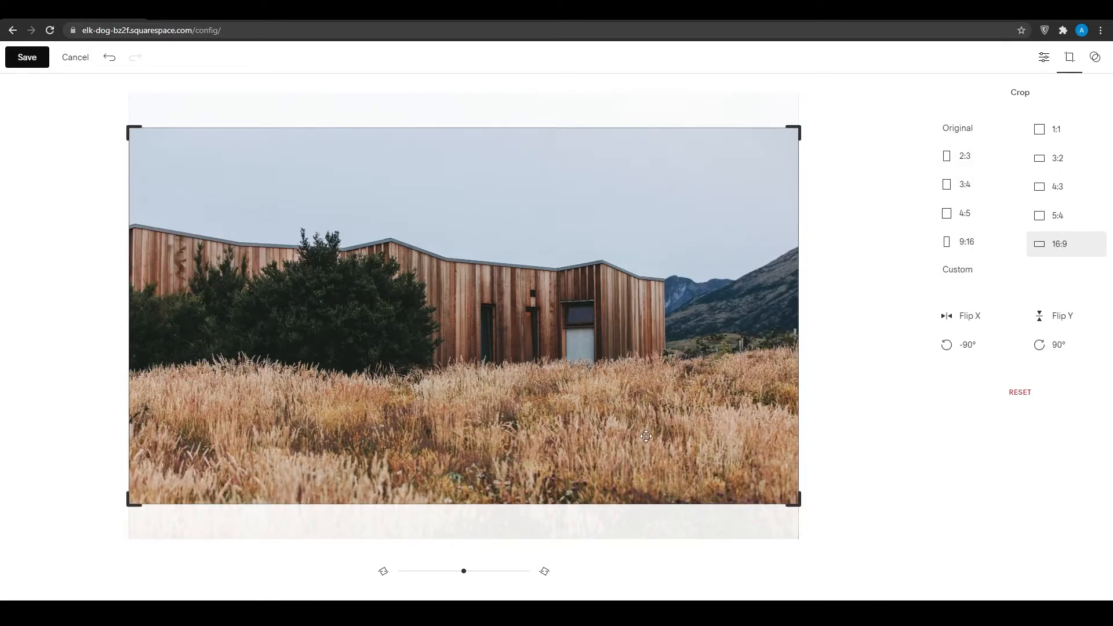
- Apply the Delavan filter to the thumbnail at 33% strength and save the image edits
left_click(1098, 60)
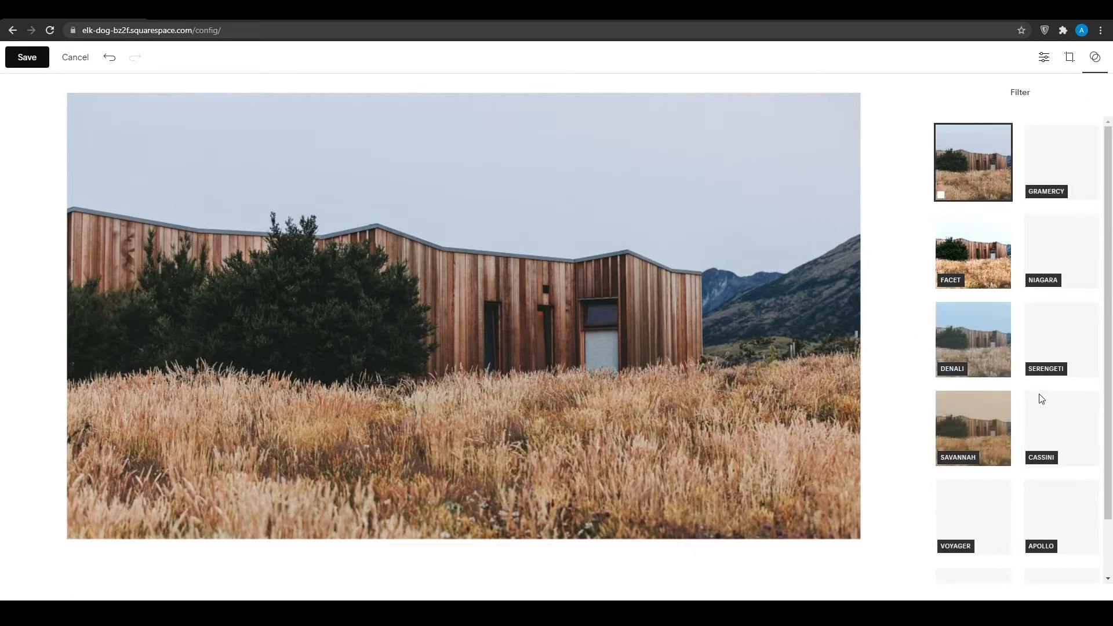
scroll(950, 522, "down", 1)
left_click(973, 531)
mouse_move(425, 583)
left_mouse_down()
mouse_move(523, 583)
mouse_move(431, 592)
left_mouse_up()
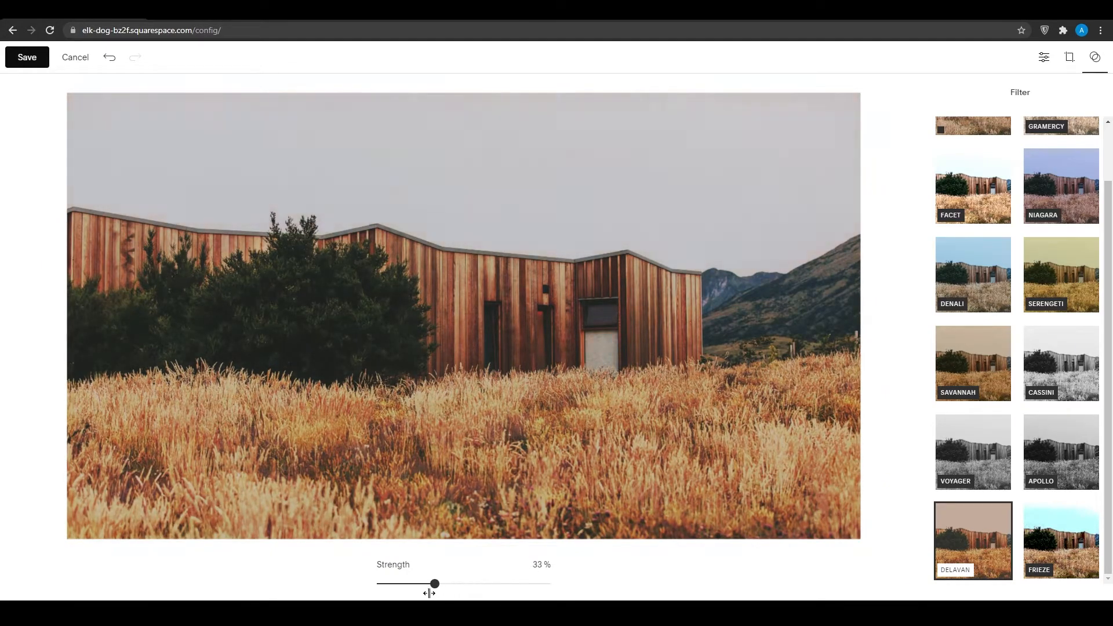
left_click(1060, 62)
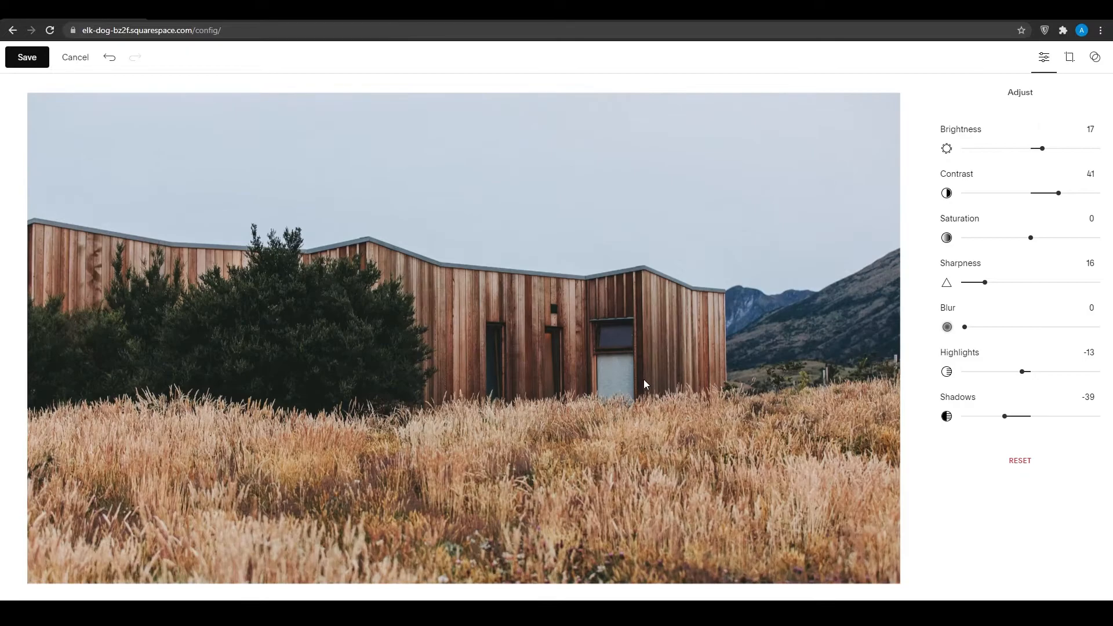
left_click(25, 60)
- Close the video block's settings and move the video section down below the Welcome hero
left_click(619, 350)
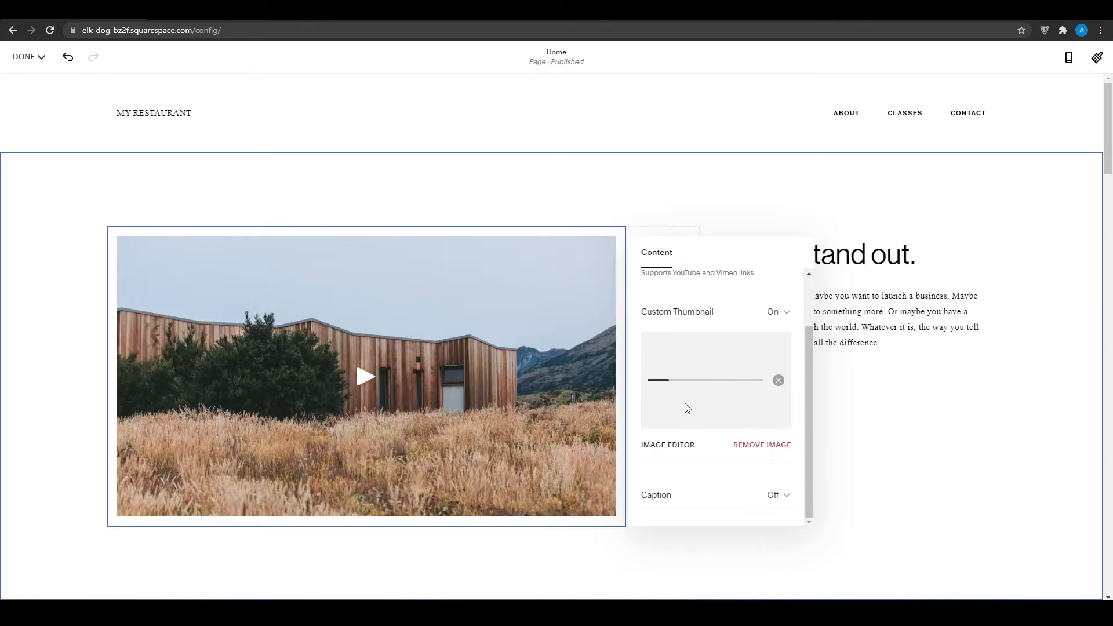
left_click(618, 379)
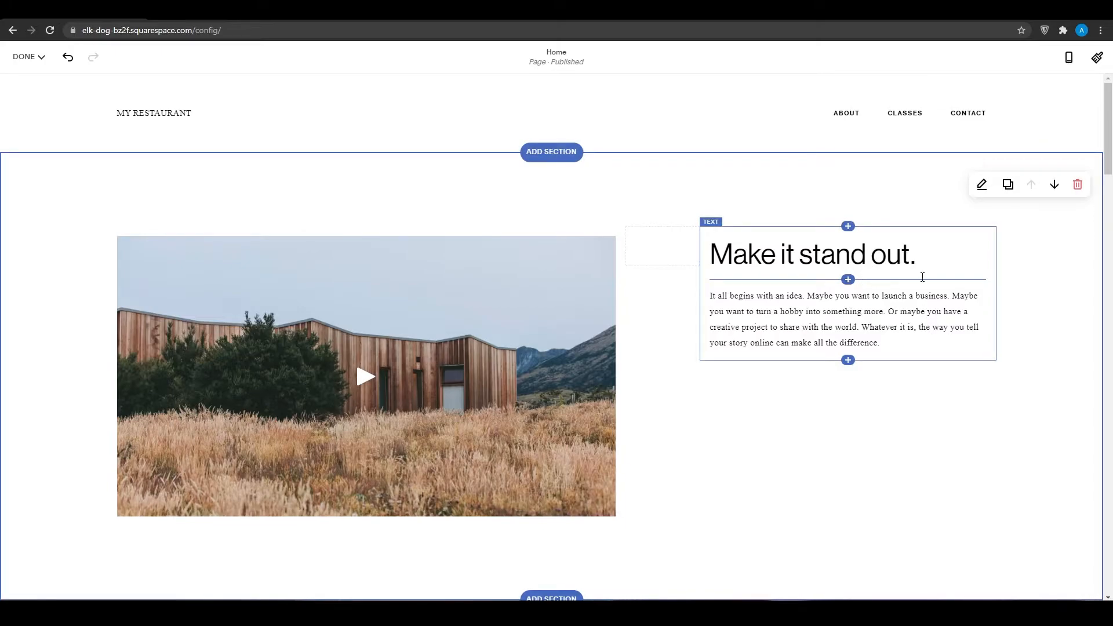
left_click(1056, 191)
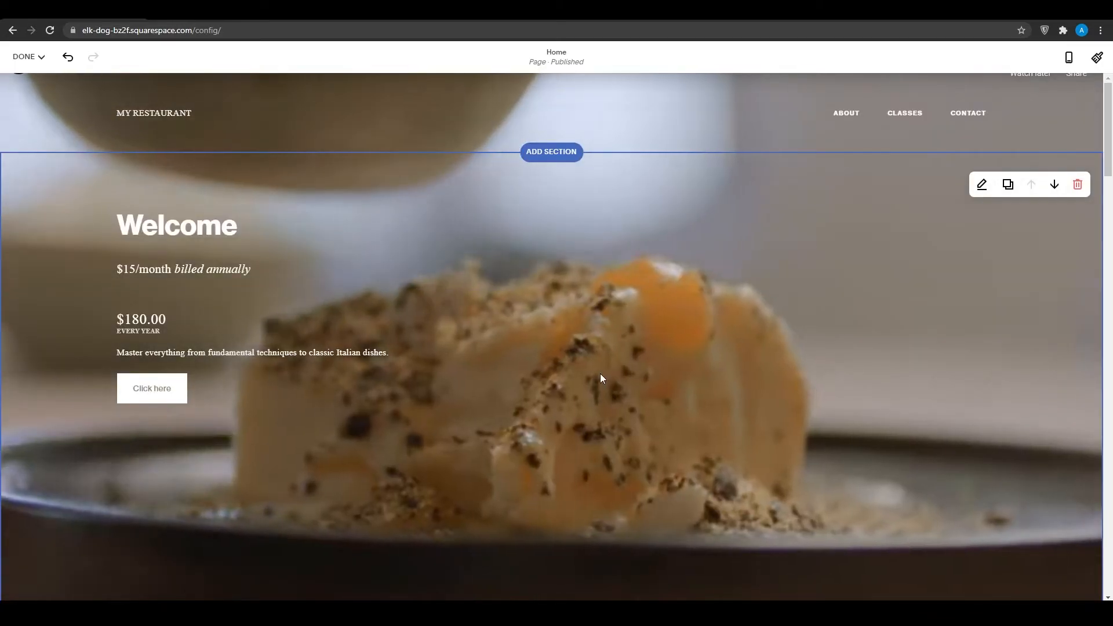
- Review the home page's sections from the Welcome hero down to the food photo gallery
scroll(601, 374, "down", 10)
scroll(600, 366, "up", 1)
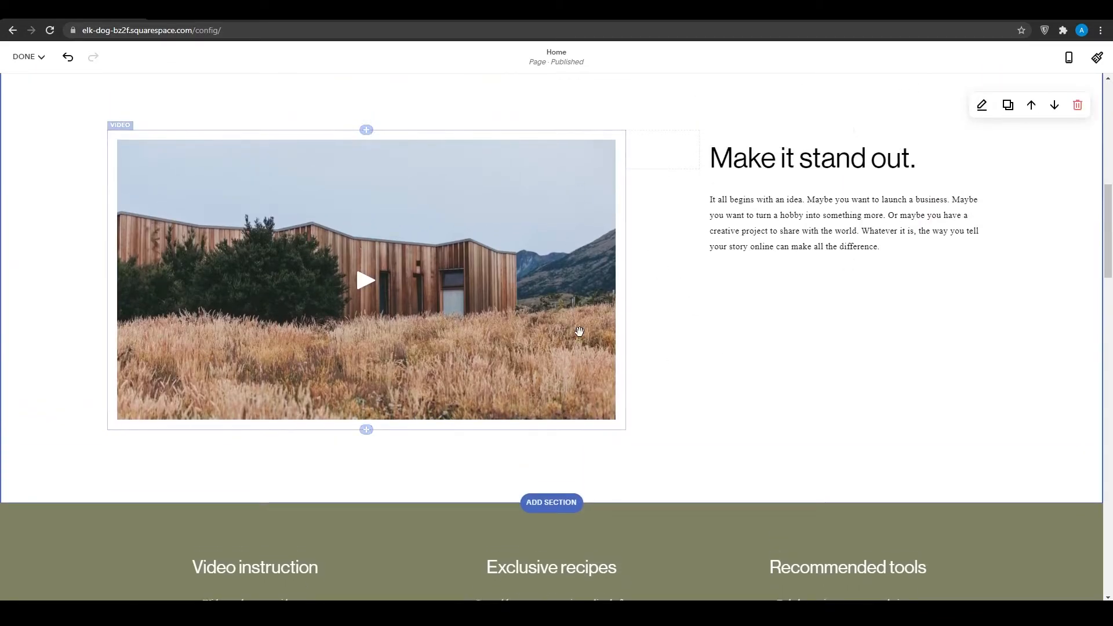
scroll(605, 301, "down", 10)
scroll(520, 298, "down", 5)
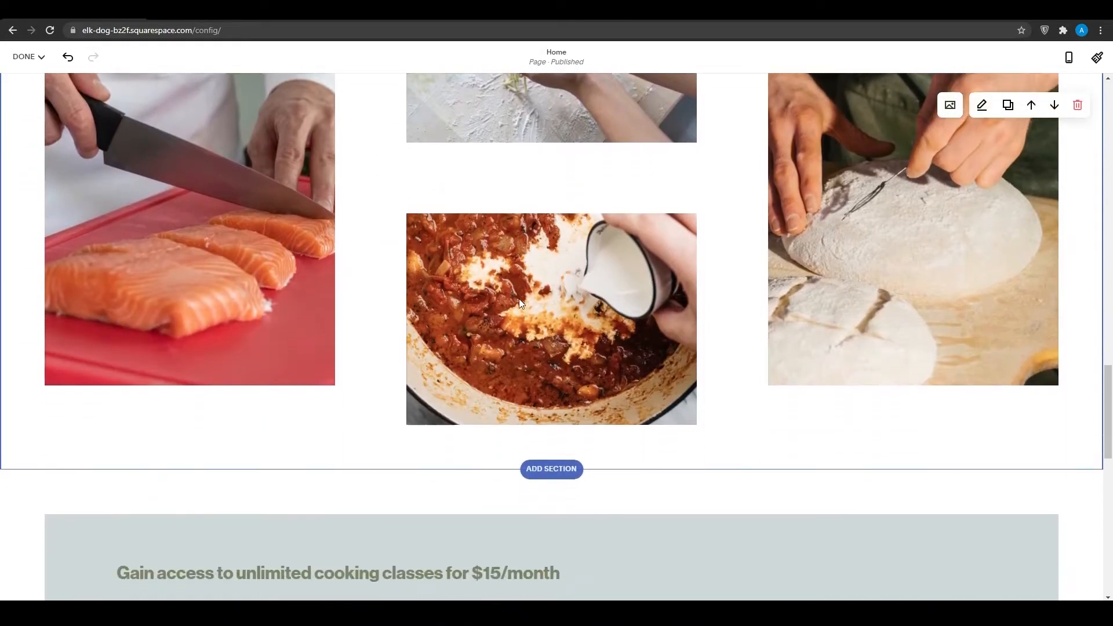
scroll(519, 298, "up", 15)
scroll(524, 290, "down", 5)
scroll(526, 292, "down", 5)
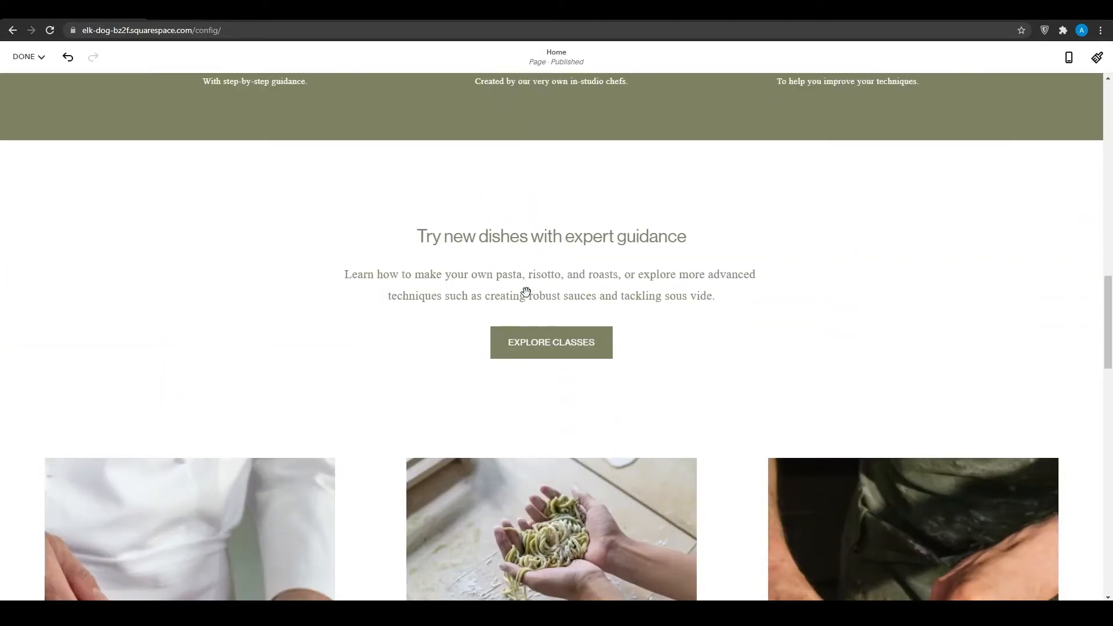
scroll(525, 293, "up", 6)
scroll(525, 293, "down", 4)
scroll(526, 291, "up", 2)
scroll(526, 292, "down", 10)
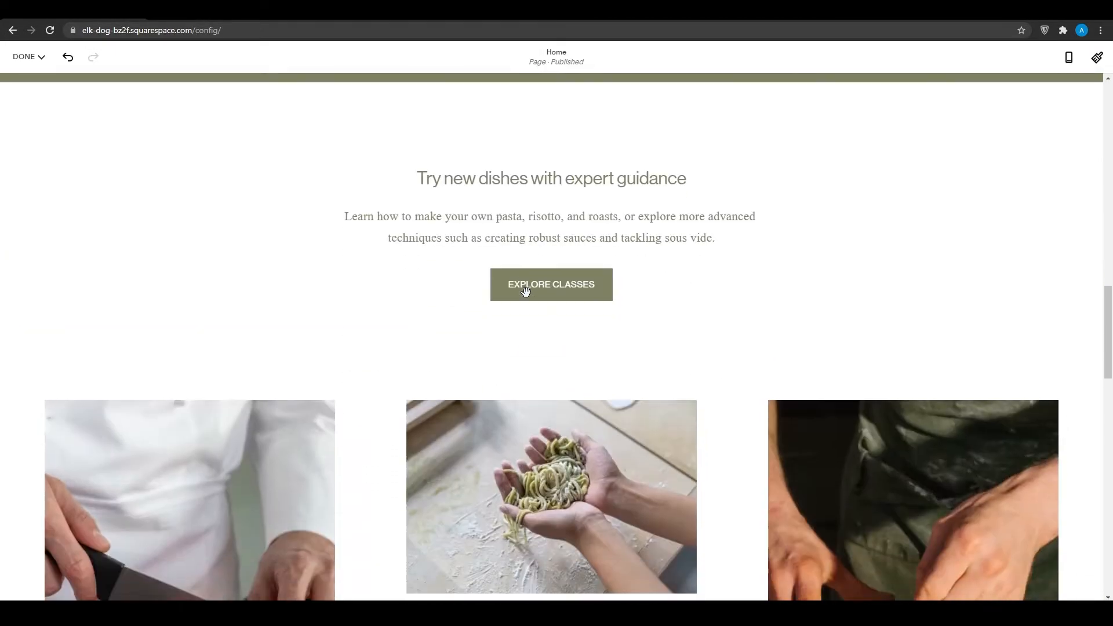
scroll(526, 293, "up", 2)
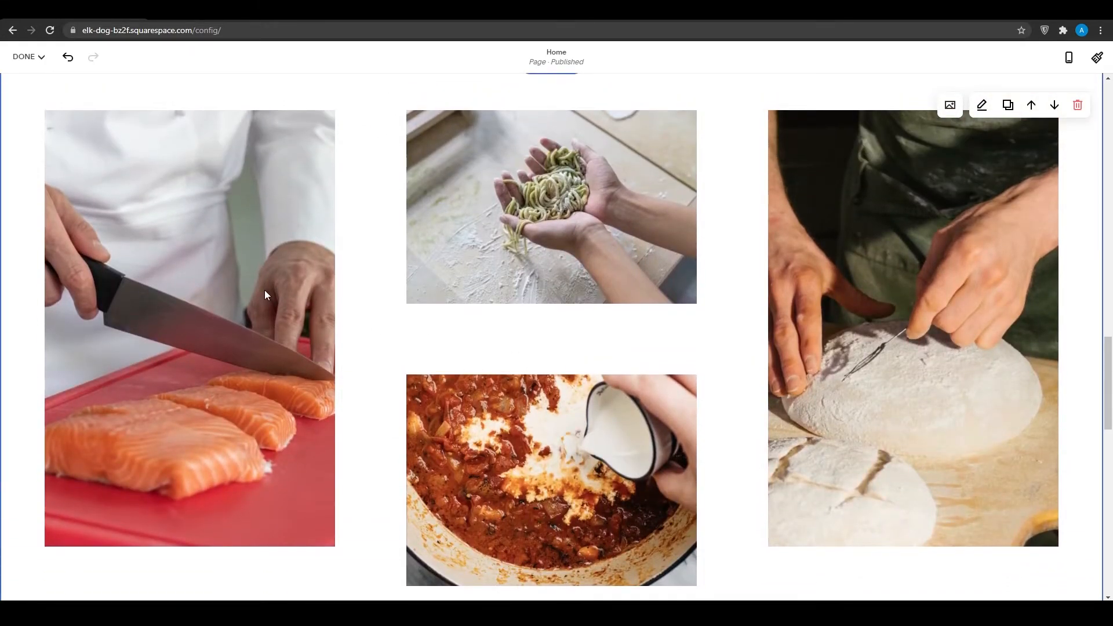
scroll(641, 238, "up", 3)
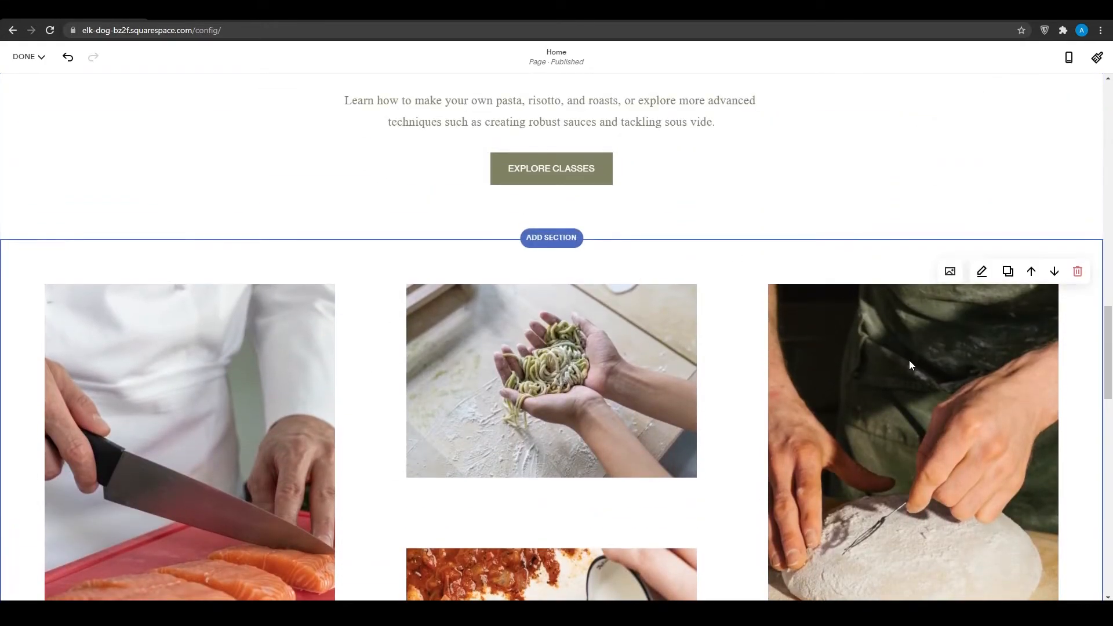
- Try the Grid: Strips, Grid: Simple and Slideshow: Full types on the food photo gallery and return it to Grid: Masonry
left_click(982, 277)
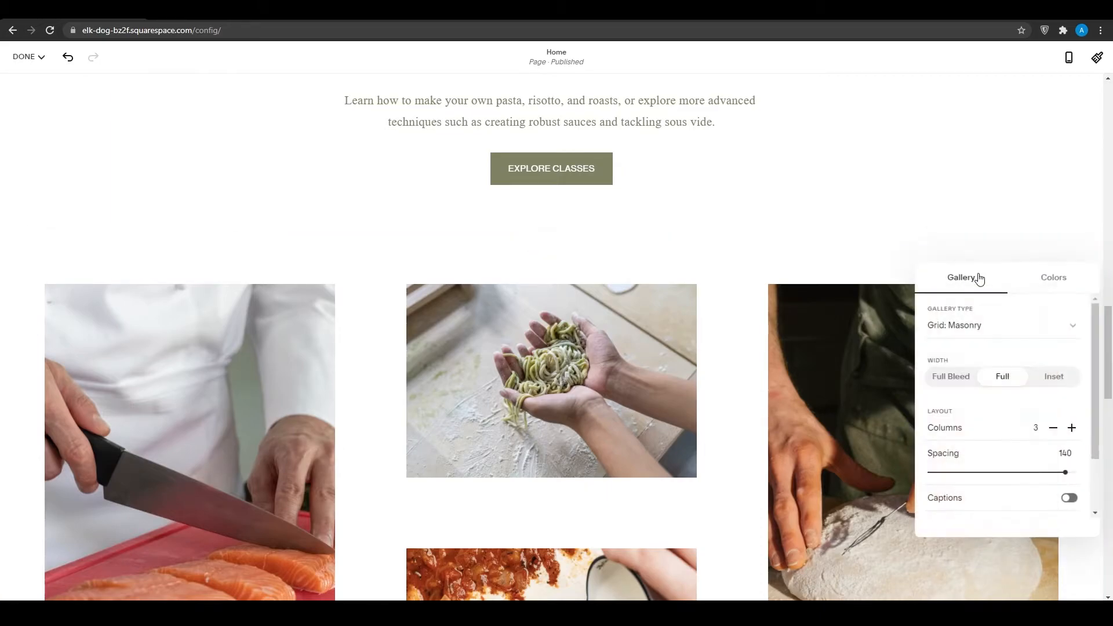
scroll(995, 403, "down", 1)
scroll(996, 410, "up", 1)
left_click(1007, 343)
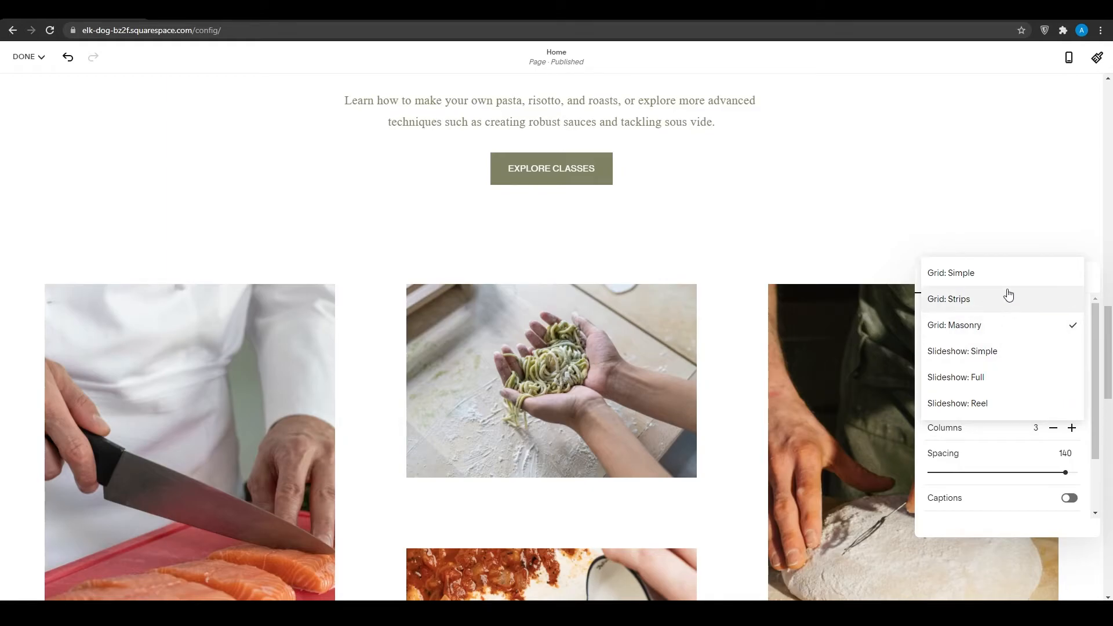
left_click(1010, 308)
left_click(1001, 311)
left_click(986, 278)
left_click(981, 313)
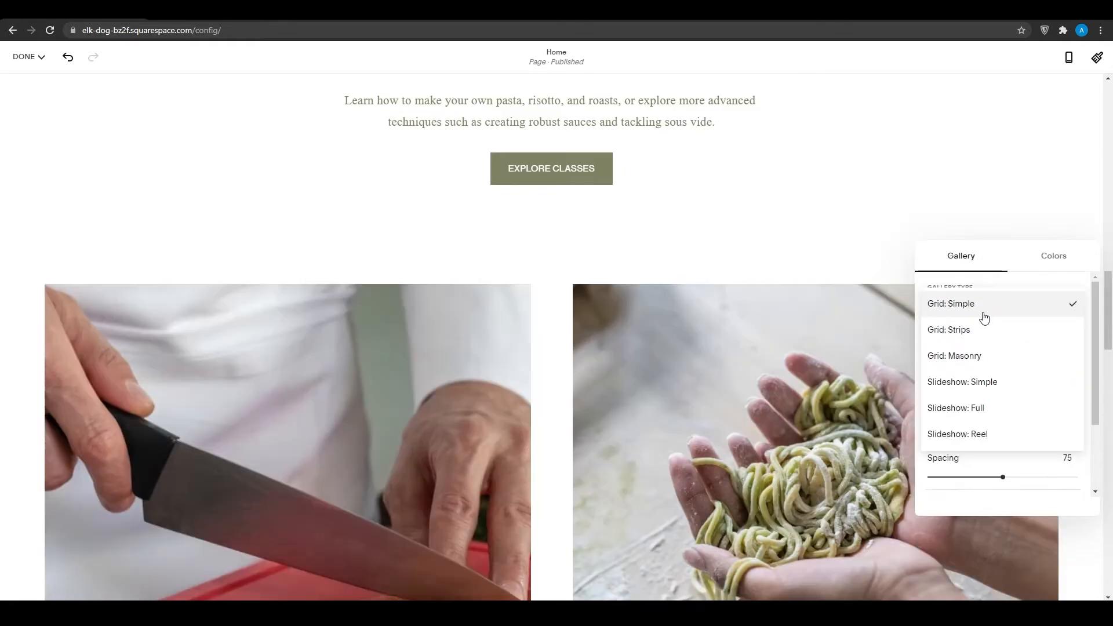
left_click(990, 415)
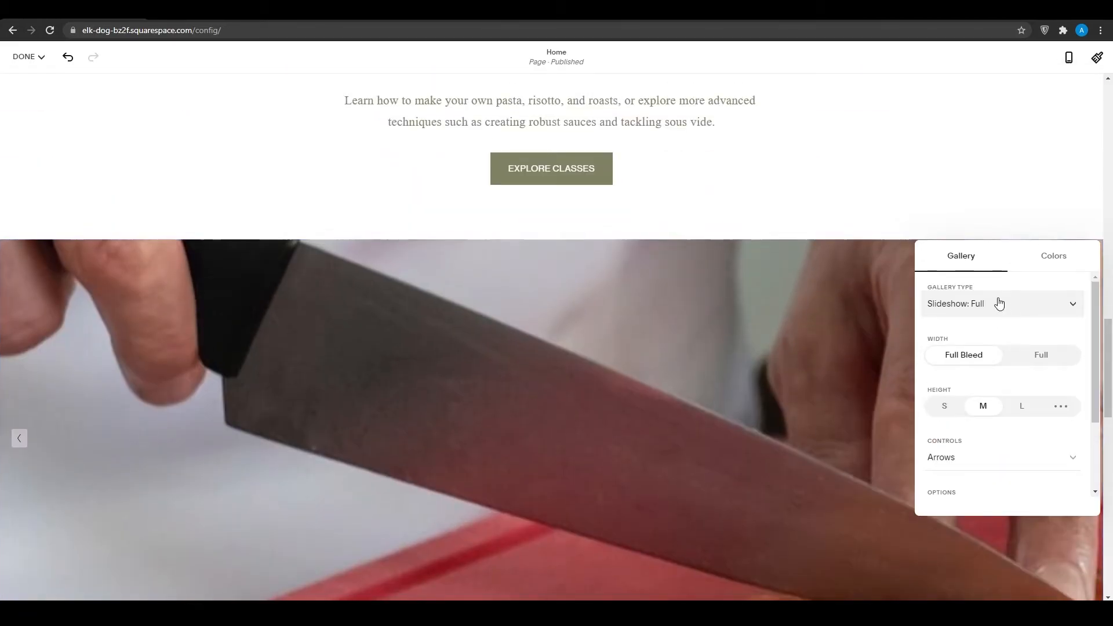
left_click(1005, 317)
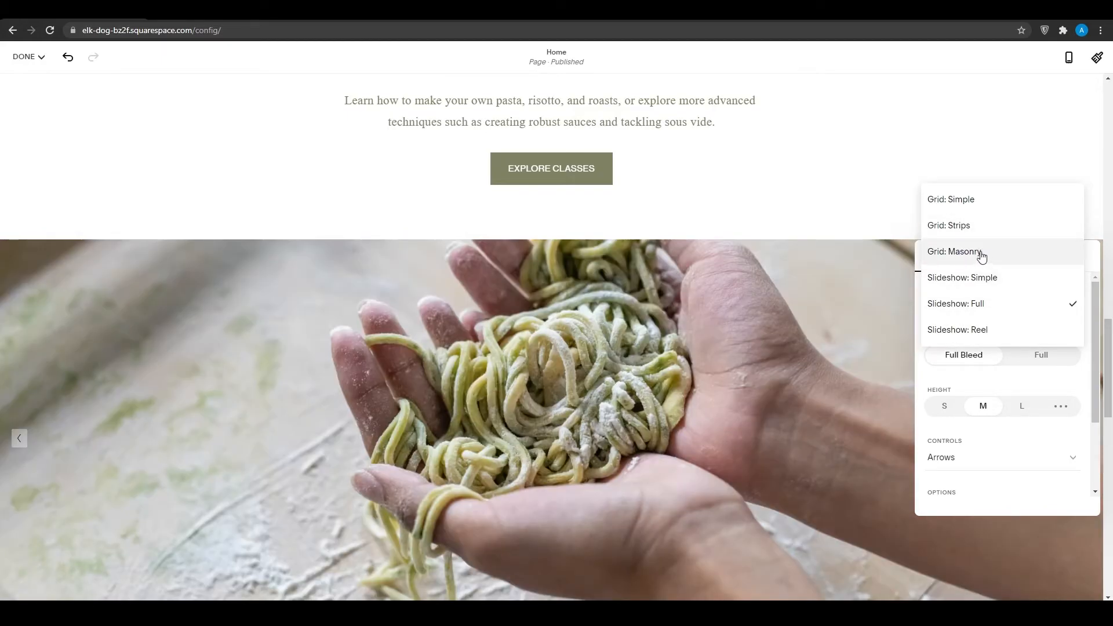
left_click(981, 255)
- Set the masonry gallery's image spacing to 94, try the Inset width, return to Full and close the gallery settings
scroll(659, 349, "down", 5)
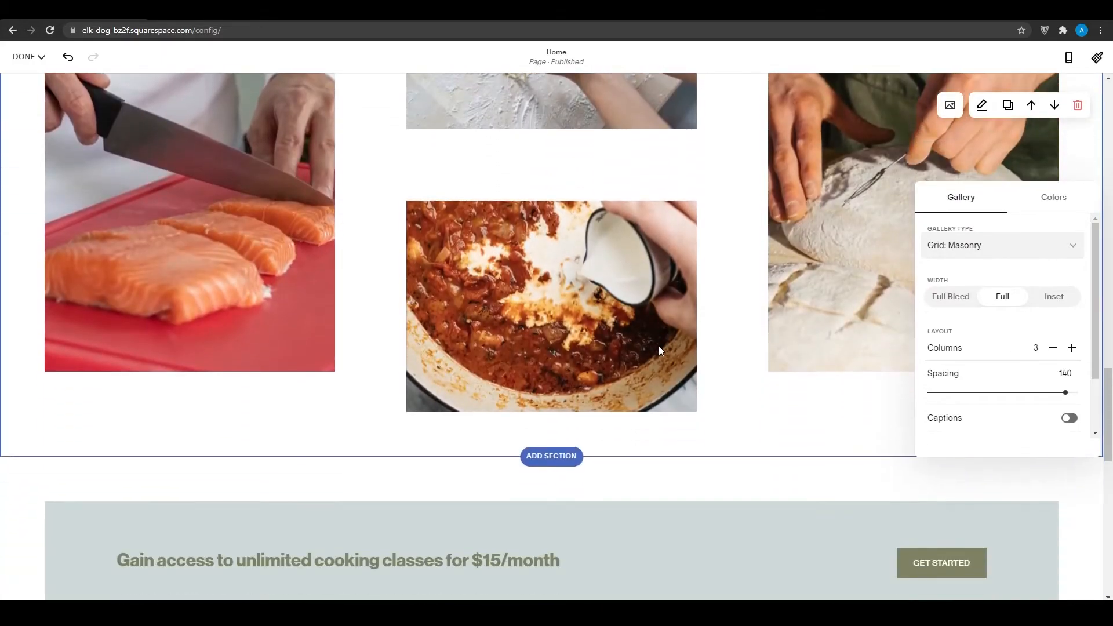
scroll(787, 260, "up", 4)
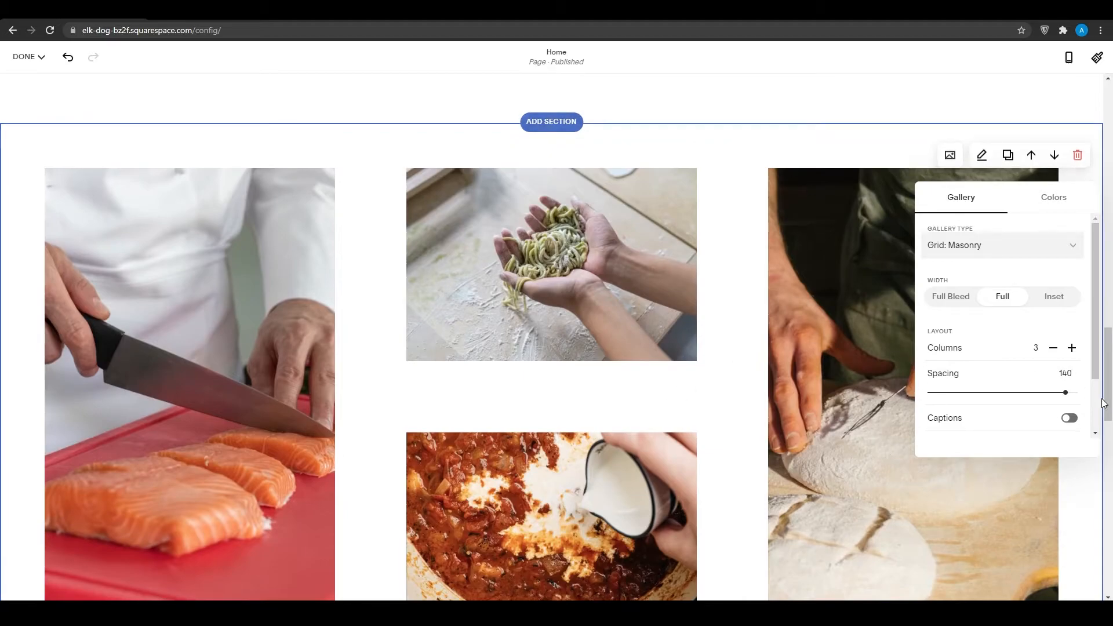
left_click_drag(1066, 393, 1021, 394)
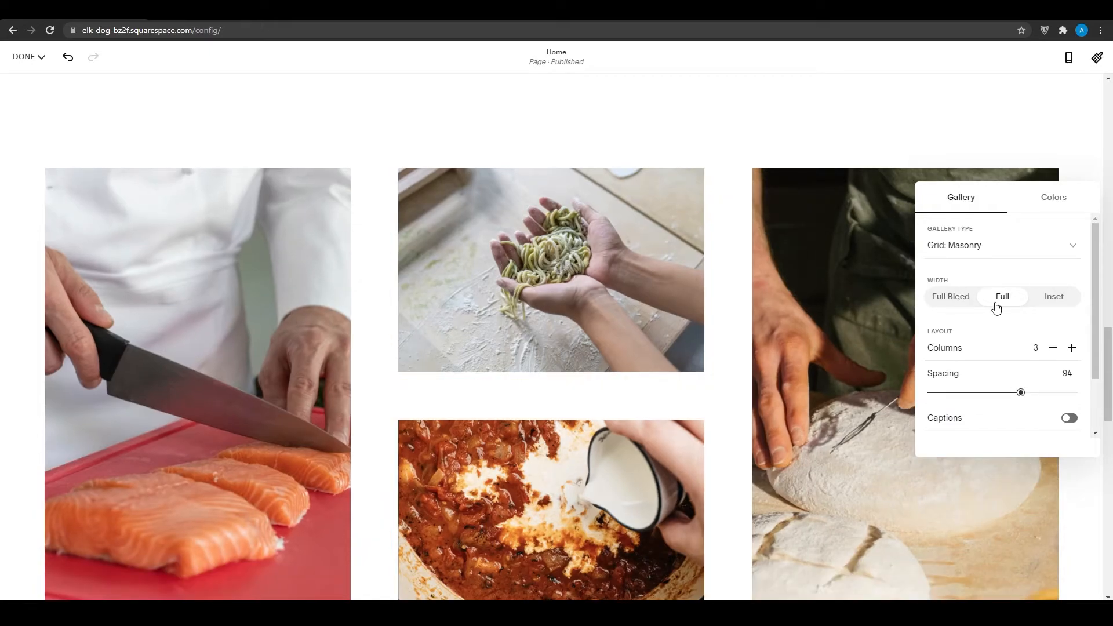
left_click(1047, 301)
left_click(1009, 297)
scroll(997, 378, "down", 1)
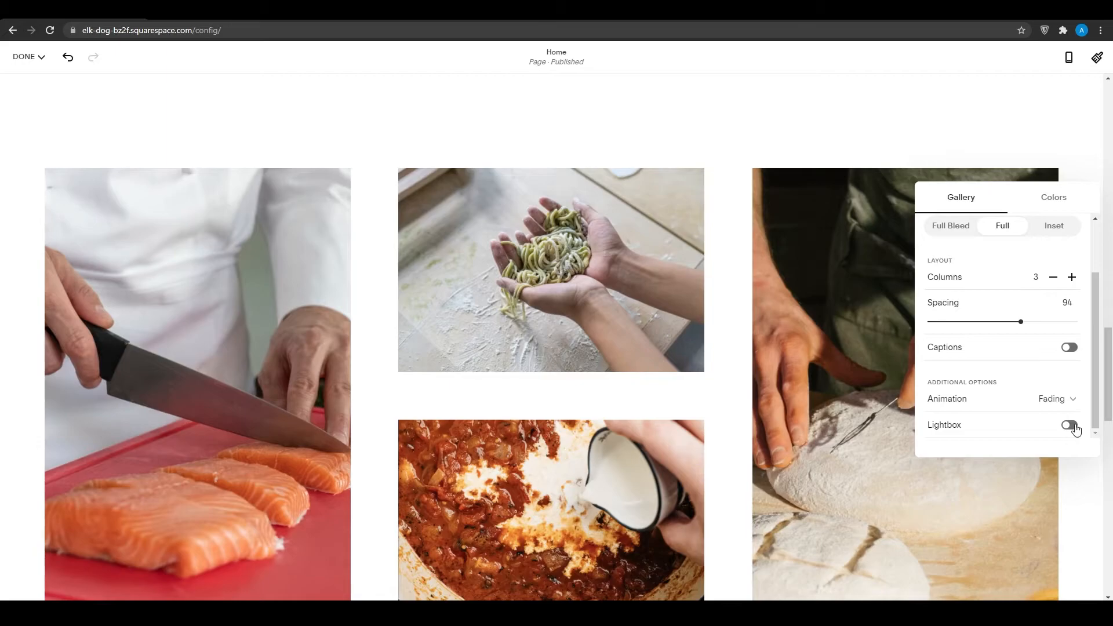
left_click(694, 141)
- Open the gallery's image manager and remove the photo of red sauce in a pot
scroll(713, 239, "down", 4)
scroll(833, 221, "up", 4)
scroll(663, 235, "down", 3)
scroll(469, 349, "up", 5)
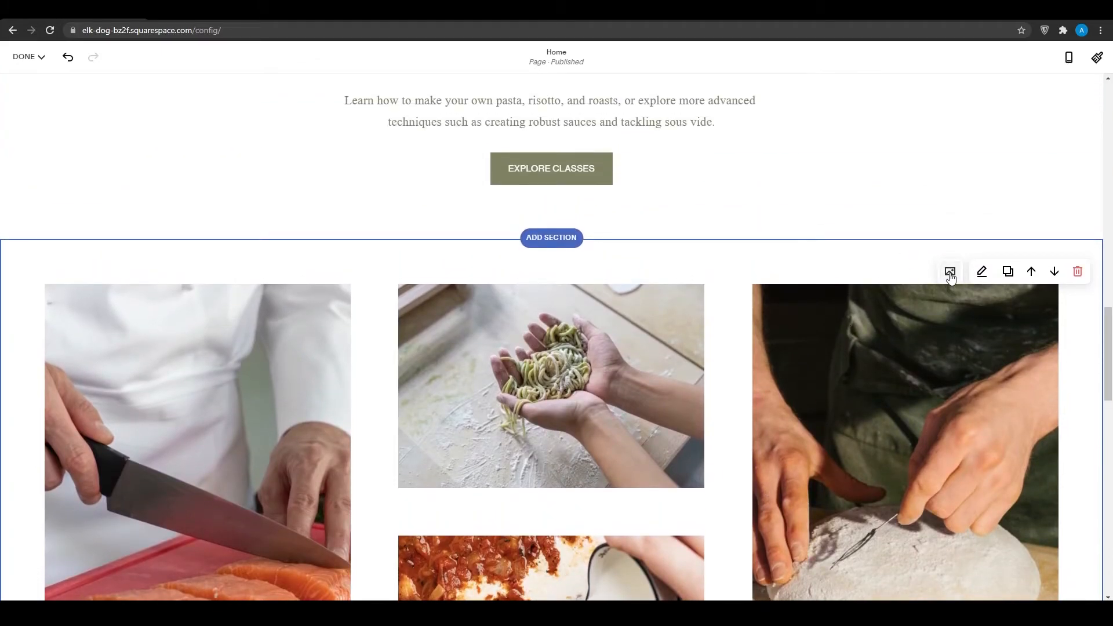
left_click(950, 273)
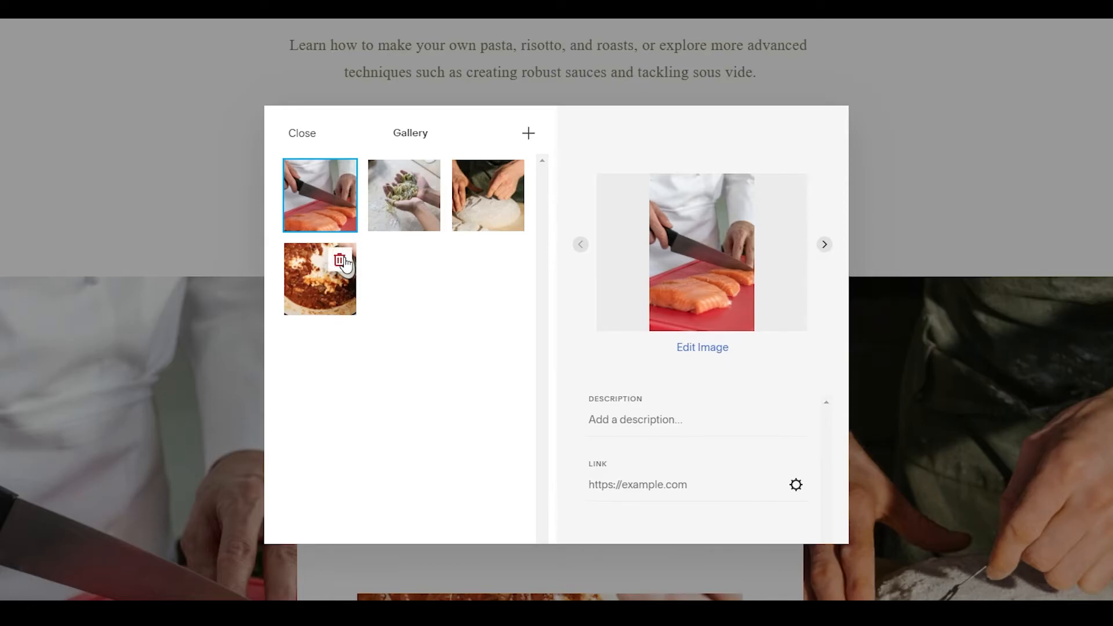
left_click(339, 260)
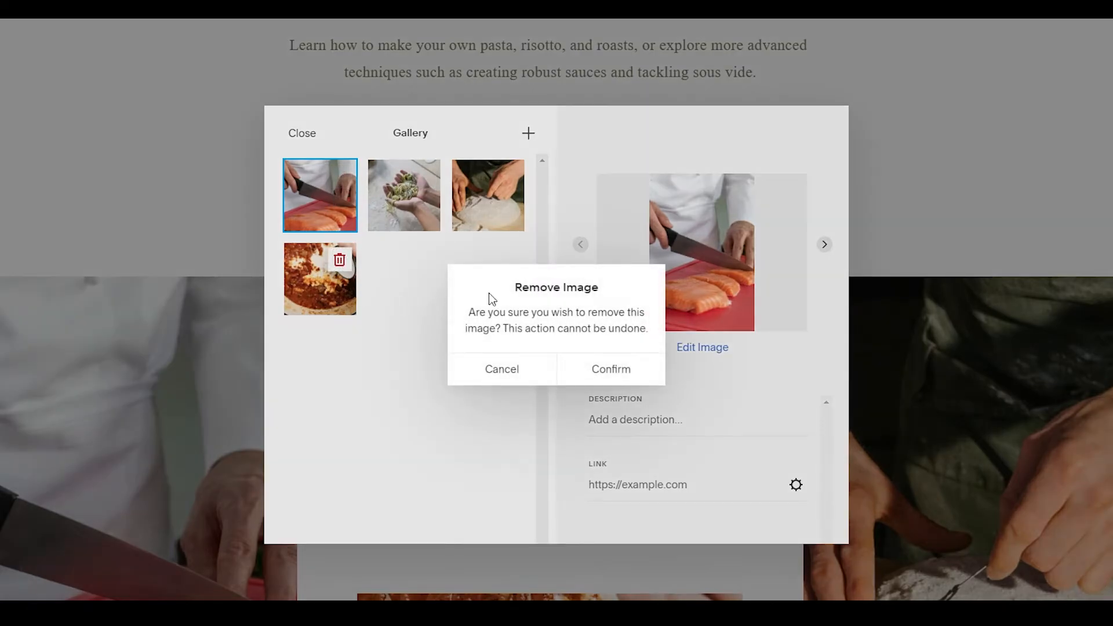
left_click(601, 375)
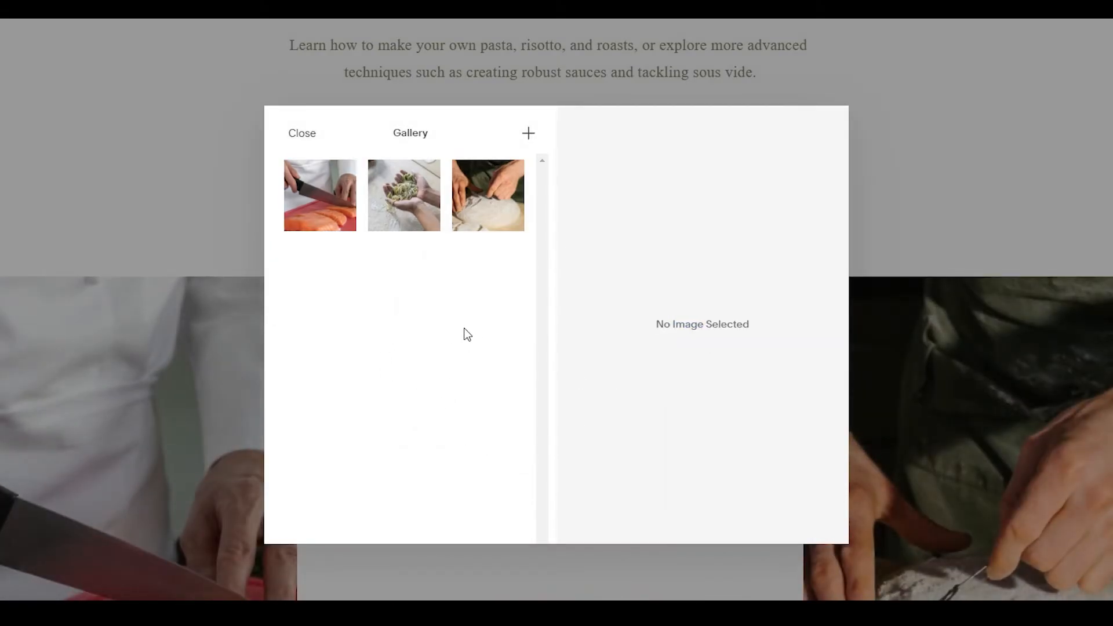
- Search the free stock images for "food" to find a replacement gallery photo
left_click(531, 138)
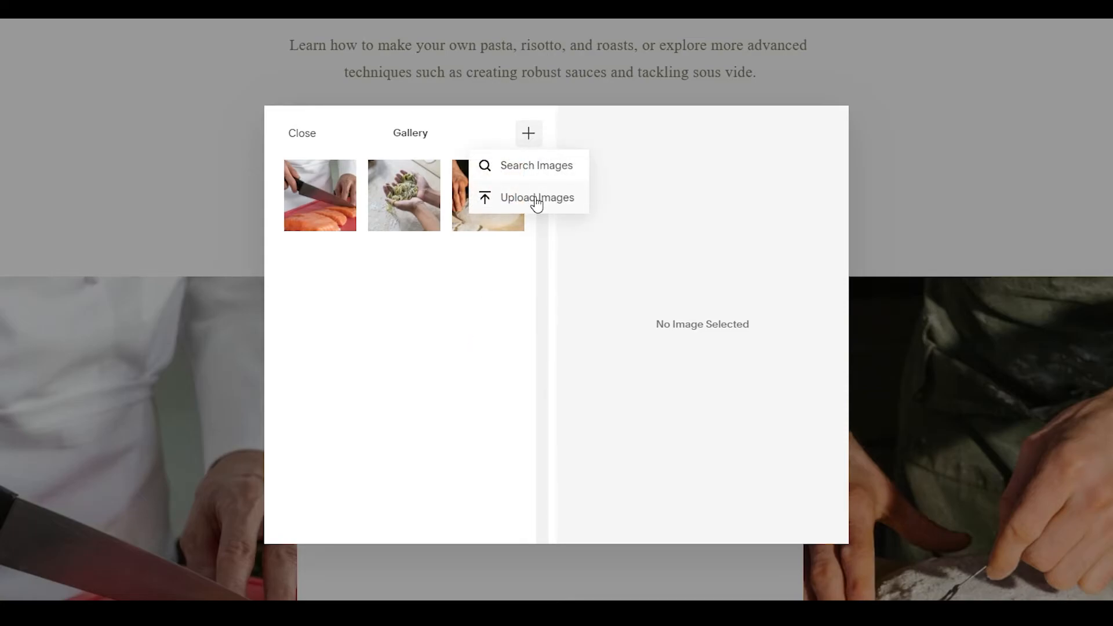
left_click(543, 168)
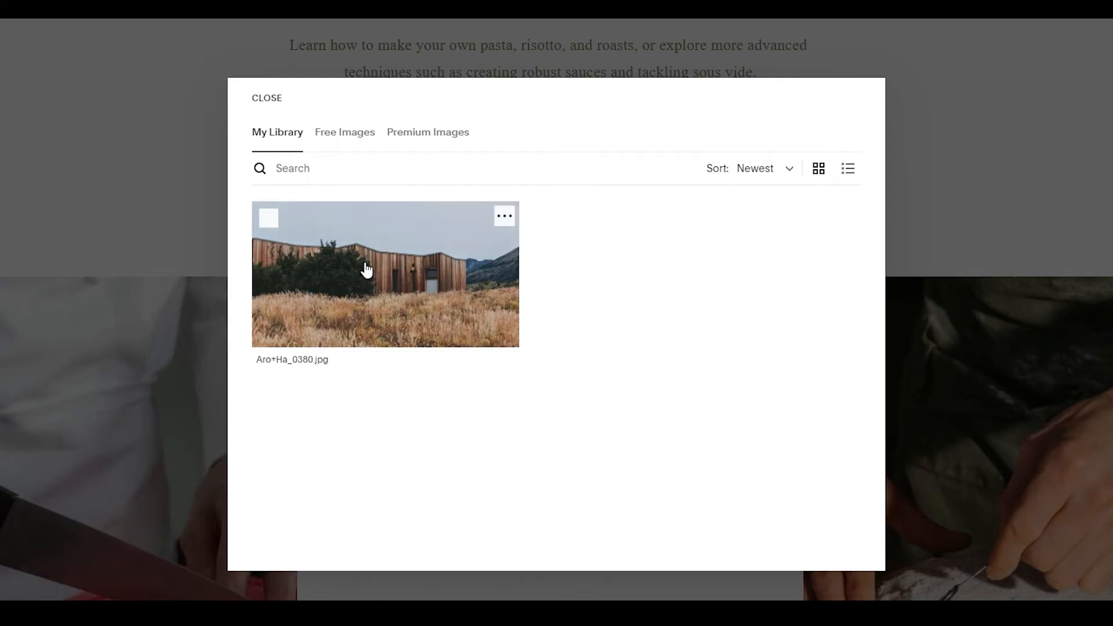
left_click(345, 137)
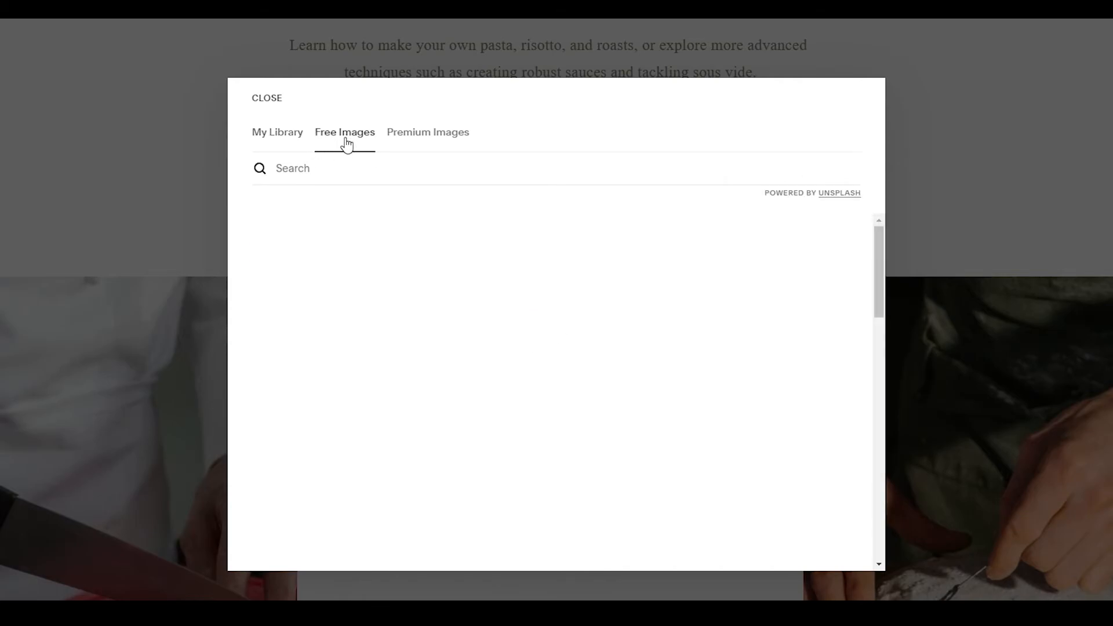
scroll(451, 248, "down", 10)
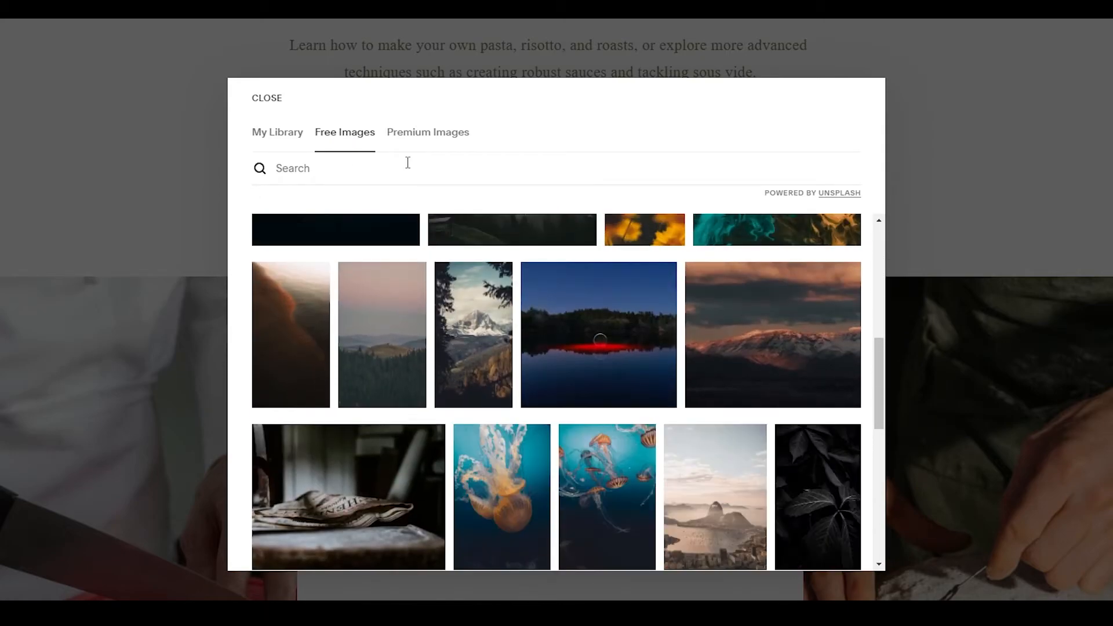
left_click(407, 163)
type("food")
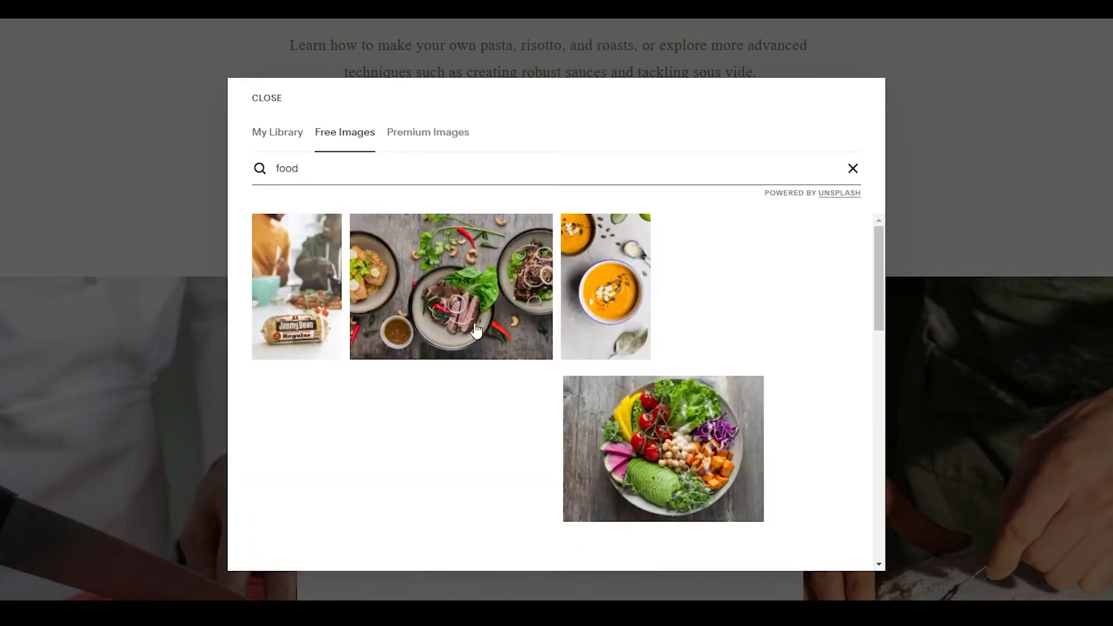
scroll(489, 293, "down", 3)
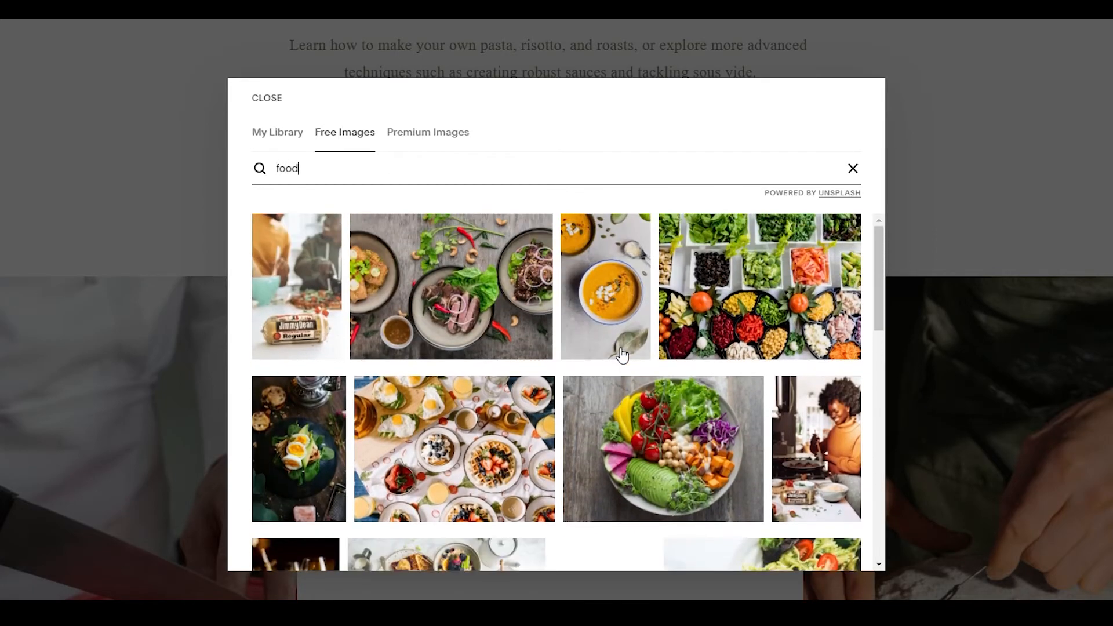
- Add the bow-tie pasta salad photo to the gallery and close the image manager
scroll(569, 278, "down", 5)
scroll(524, 282, "down", 1)
scroll(524, 282, "up", 2)
left_click(780, 403)
left_click(741, 384)
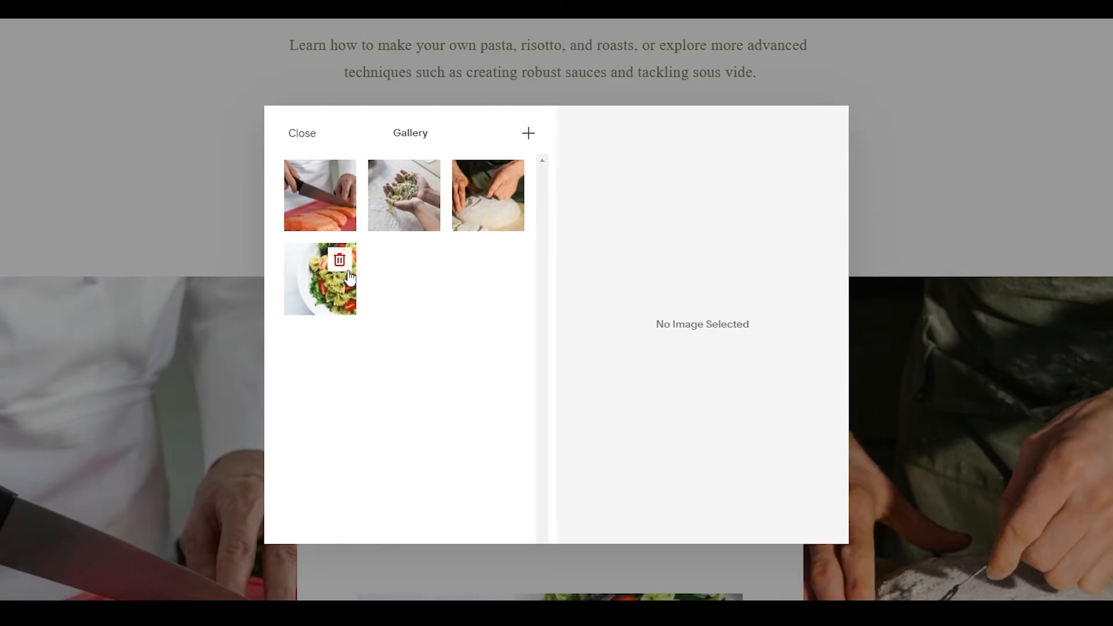
left_click(306, 138)
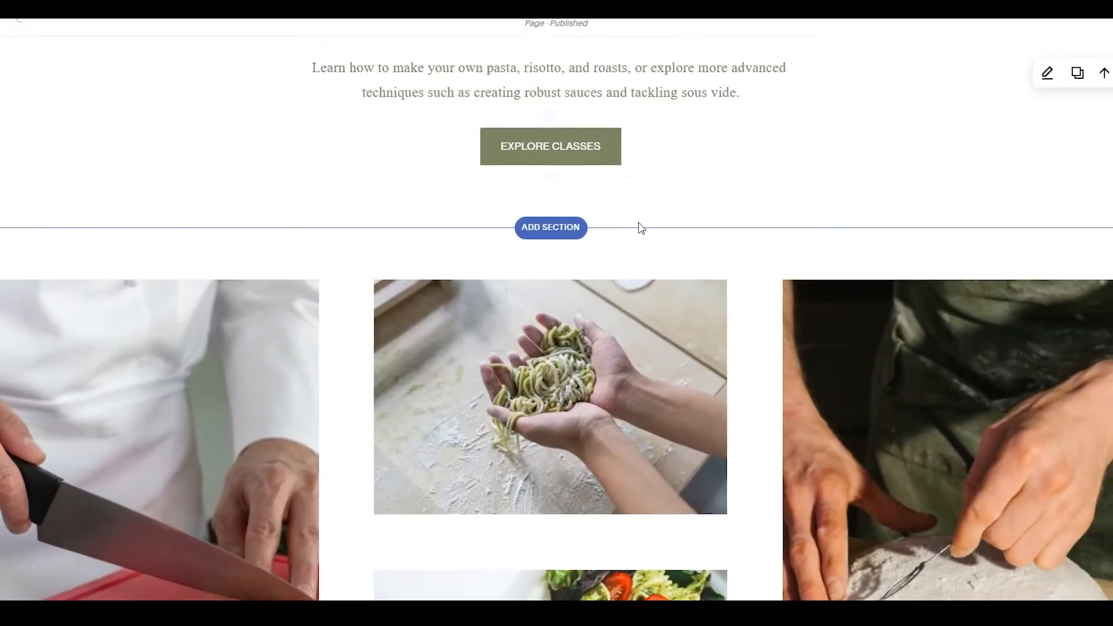
- Review the updated gallery and the other home page sections, ending at the Welcome hero
scroll(807, 310, "down", 4)
scroll(742, 309, "down", 4)
scroll(580, 359, "up", 16)
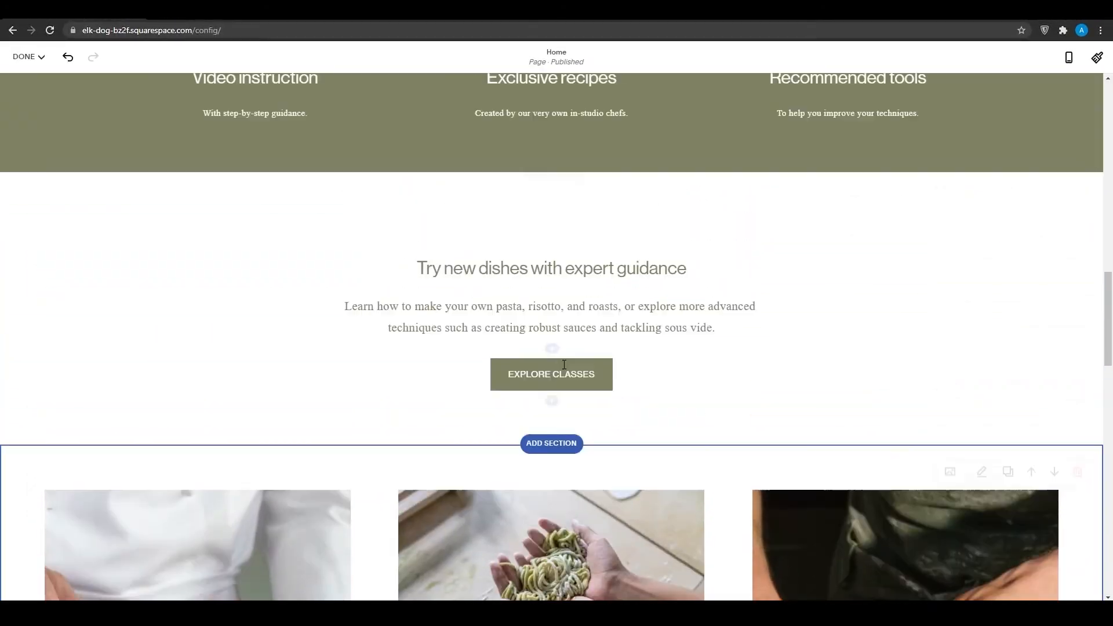
scroll(562, 371, "down", 10)
scroll(619, 380, "up", 13)
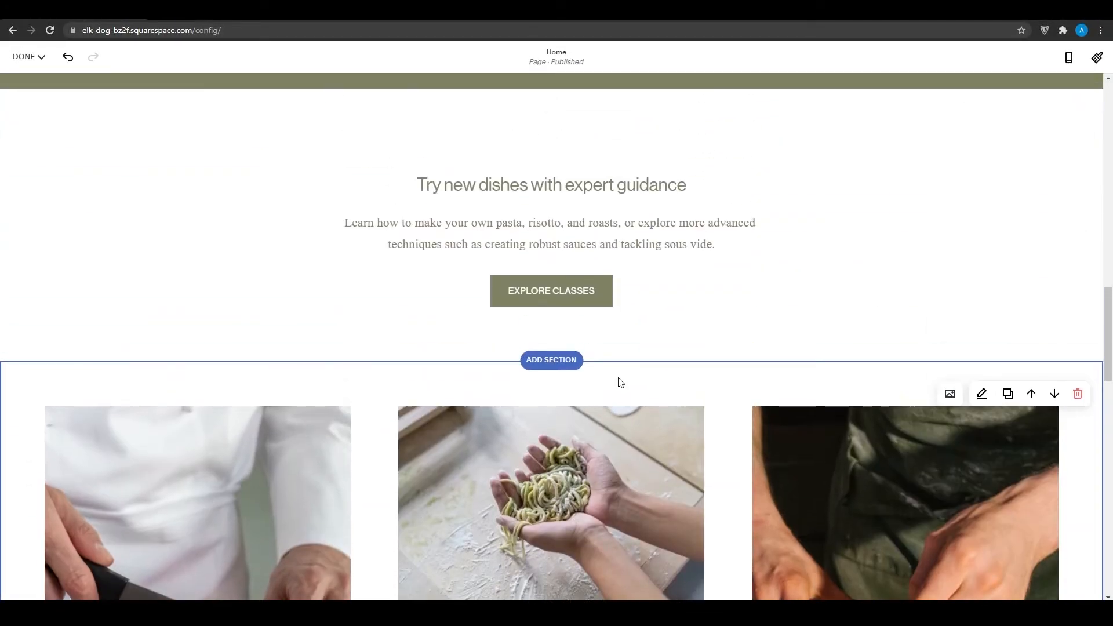
scroll(643, 375, "up", 8)
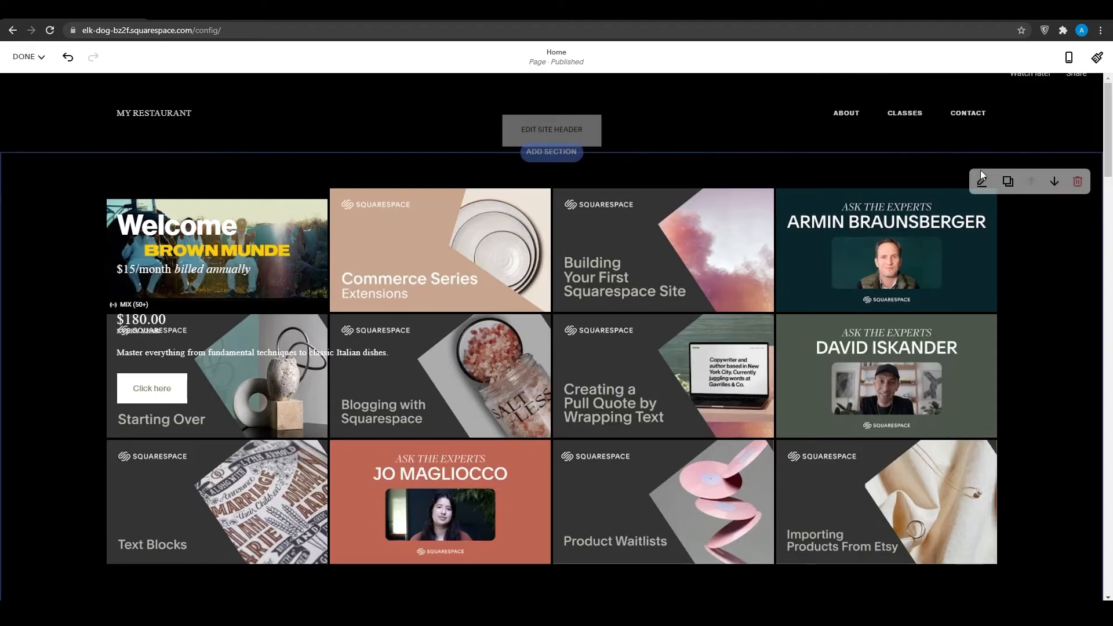
scroll(257, 288, "down", 8)
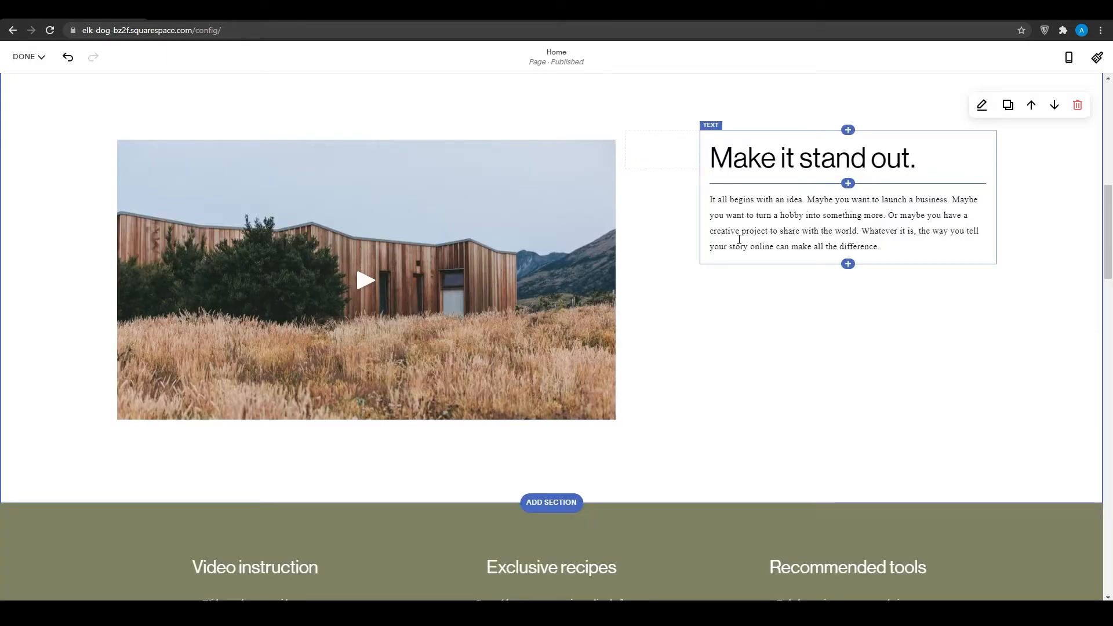
scroll(638, 392, "down", 5)
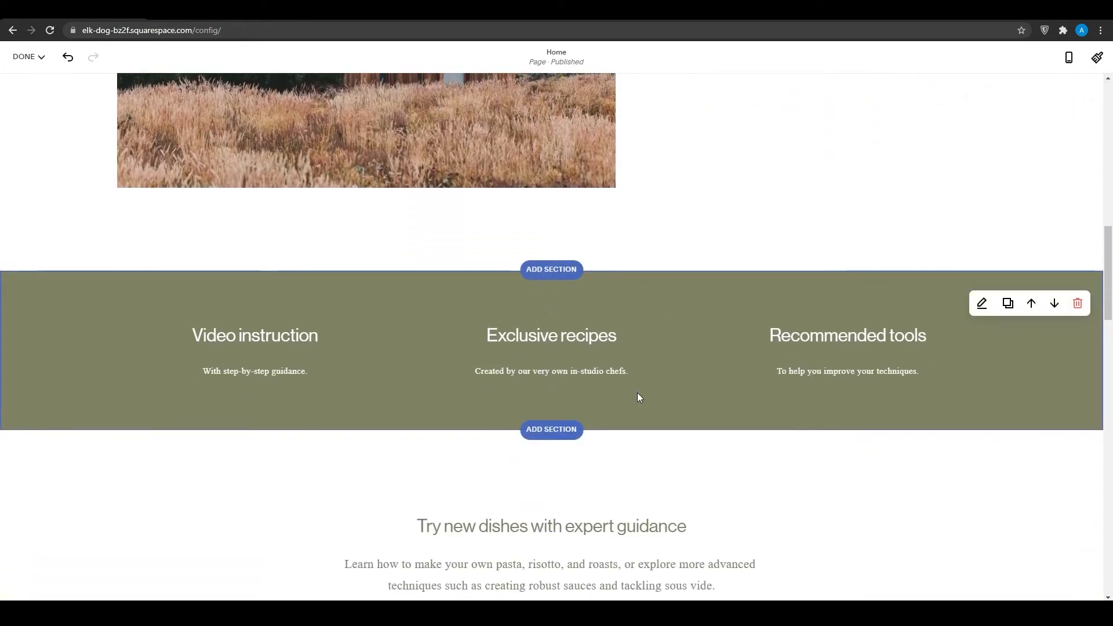
scroll(883, 355, "down", 7)
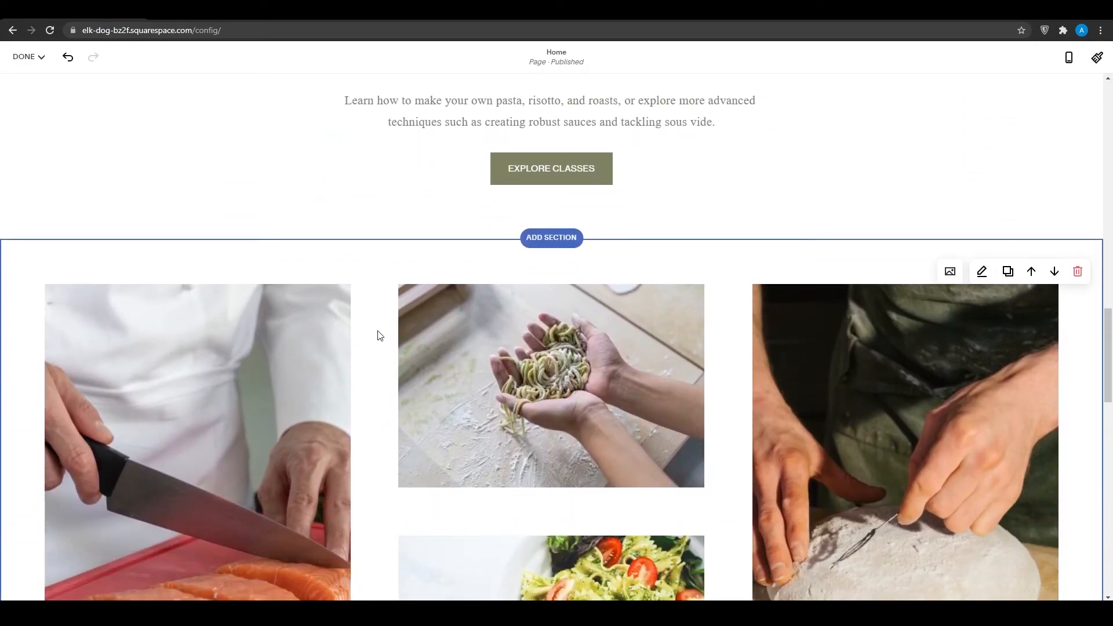
scroll(944, 272, "up", 20)
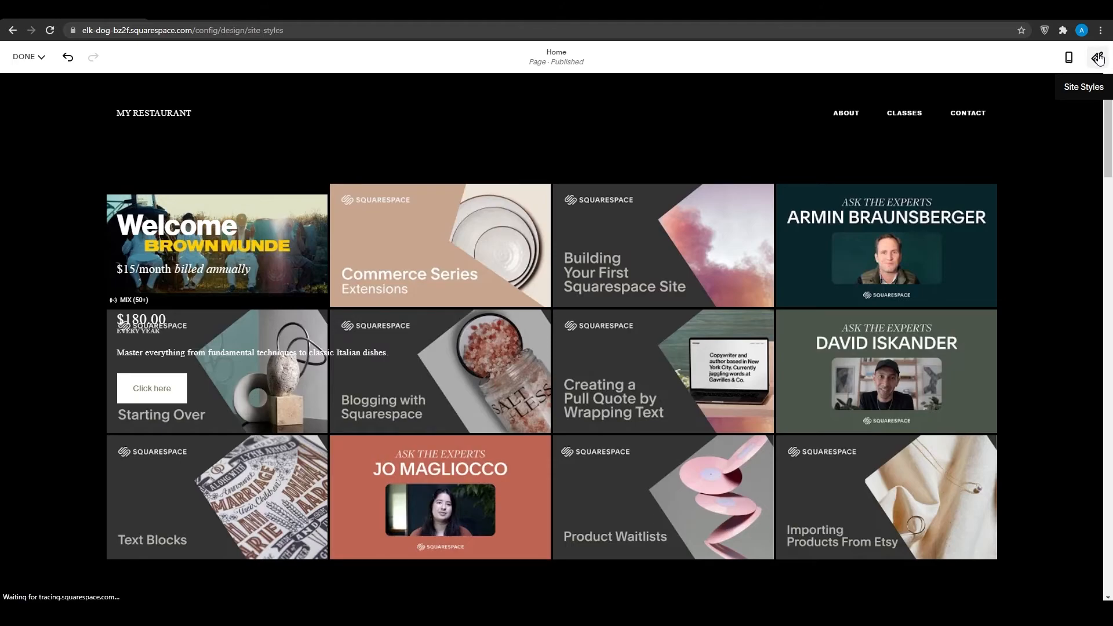
- Open the Site Styles settings and bring the video section into the page preview
left_click(1097, 56)
scroll(752, 376, "down", 3)
scroll(750, 374, "down", 6)
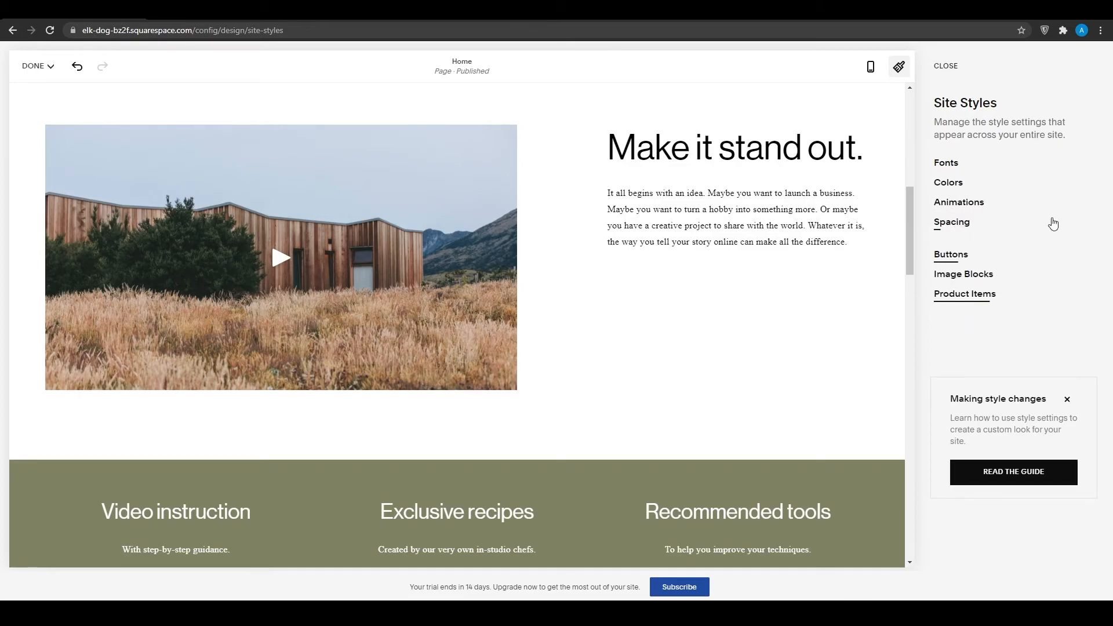
- Switch the site's font pack to the serif pack Dapifer in the Site Styles font settings
left_click(954, 169)
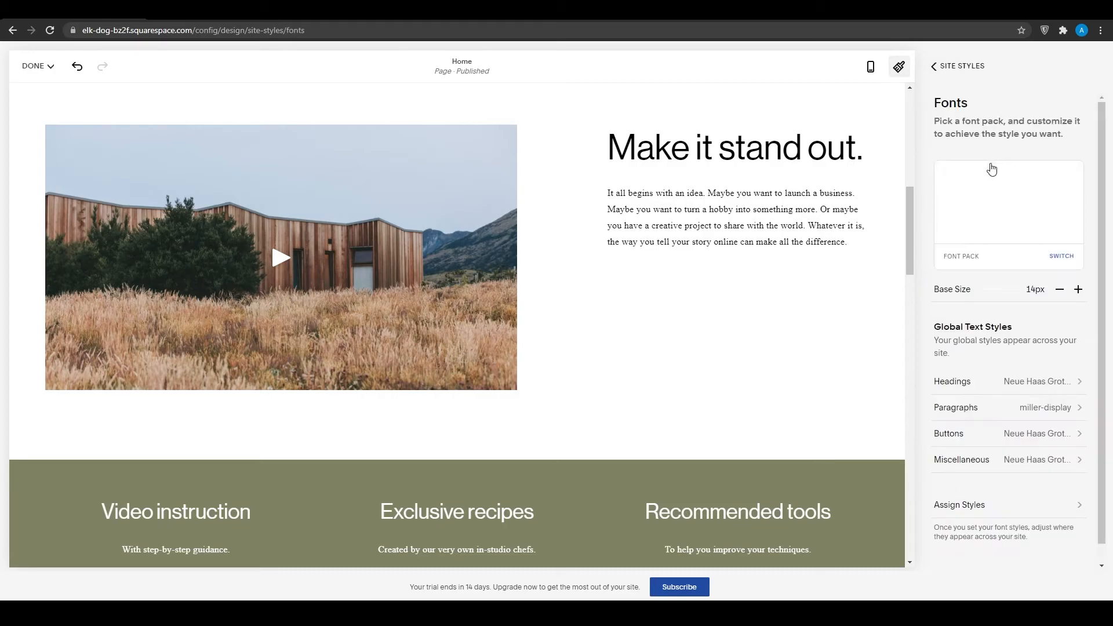
scroll(962, 201, "down", 1)
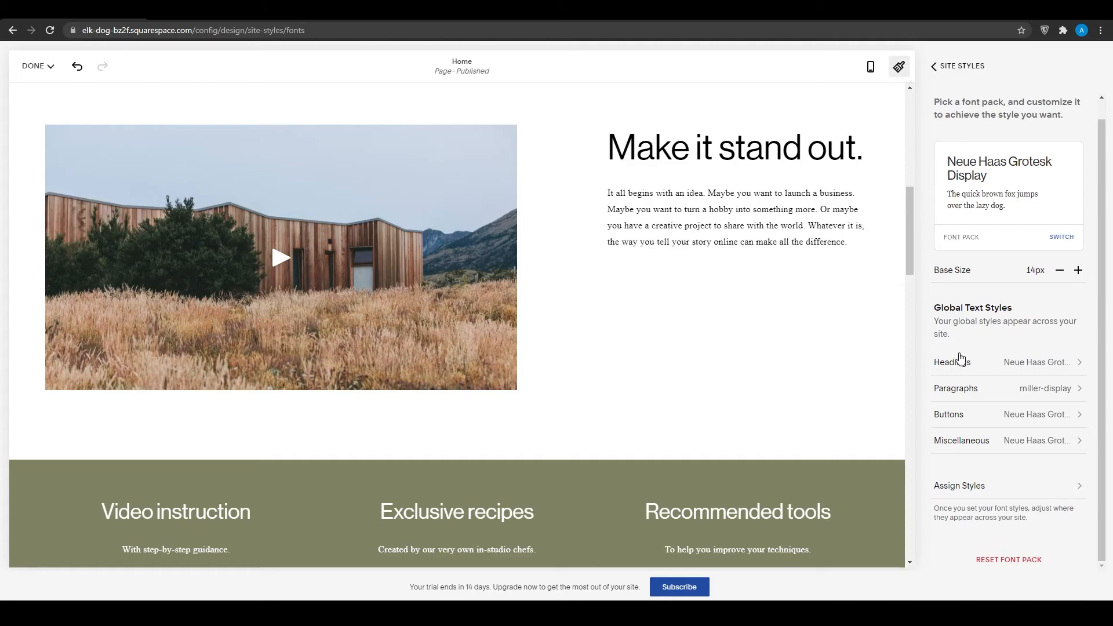
left_click(983, 184)
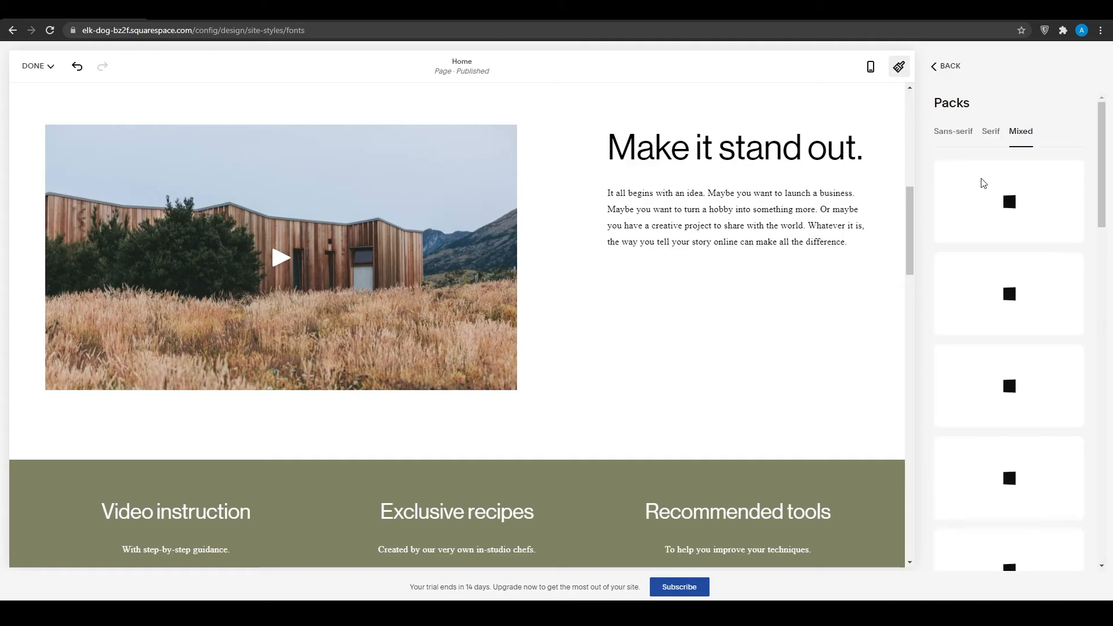
left_click(992, 133)
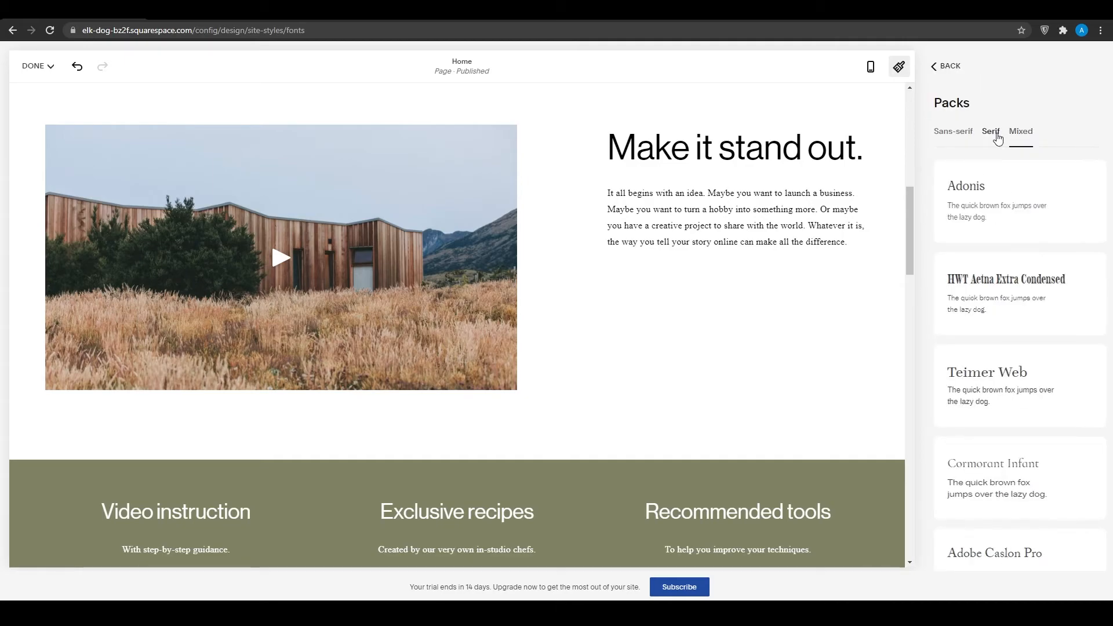
scroll(989, 278, "down", 1)
scroll(989, 279, "down", 10)
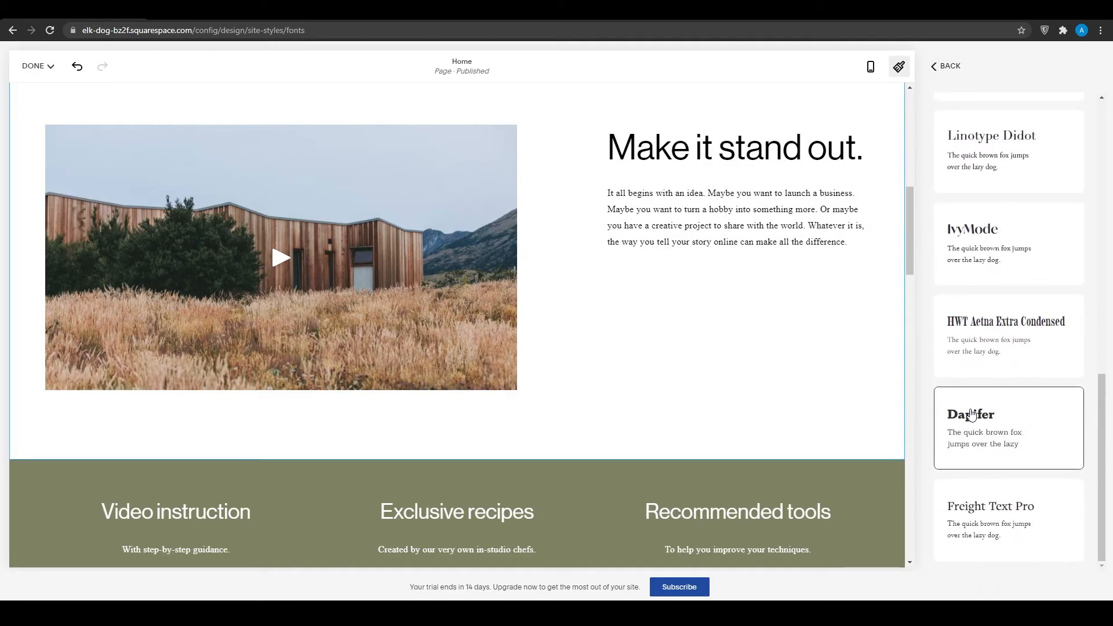
left_click(1035, 432)
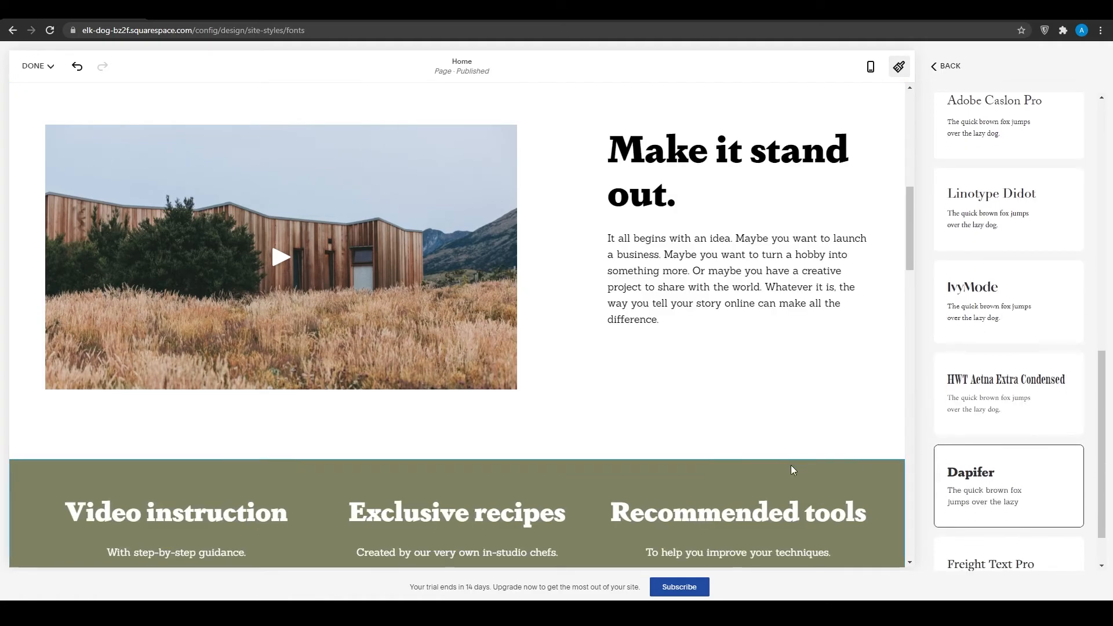
- Review the new fonts across the home page, look over the other serif packs and return to Site Styles
scroll(695, 475, "up", 3)
scroll(613, 485, "up", 6)
scroll(610, 488, "down", 16)
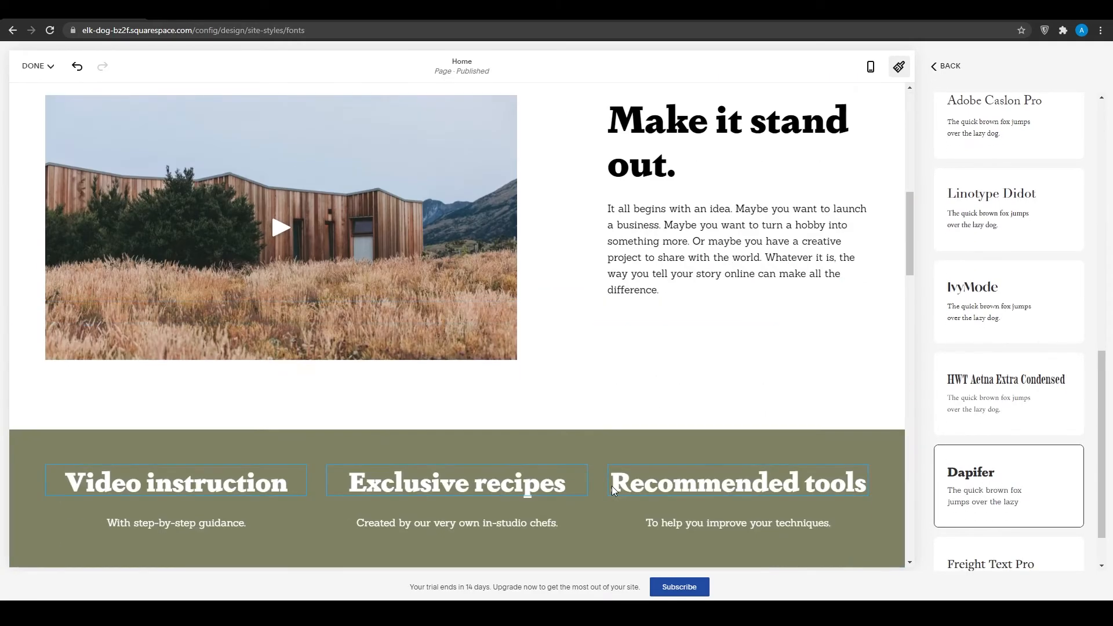
scroll(608, 490, "down", 10)
scroll(607, 485, "up", 2)
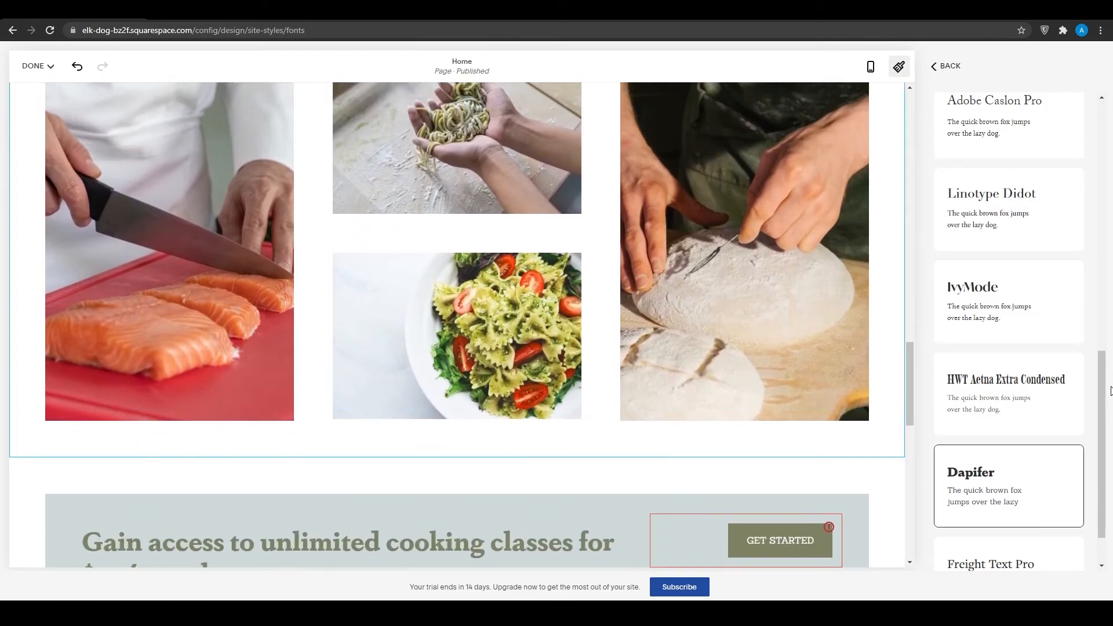
scroll(948, 320, "up", 5)
scroll(949, 320, "up", 2)
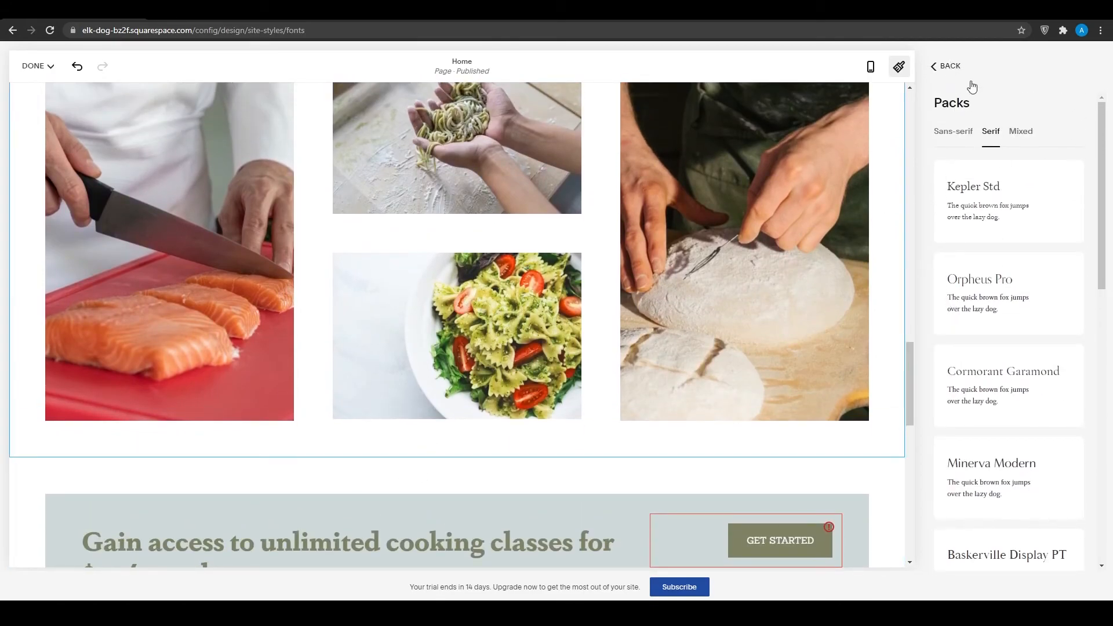
scroll(986, 428, "down", 7)
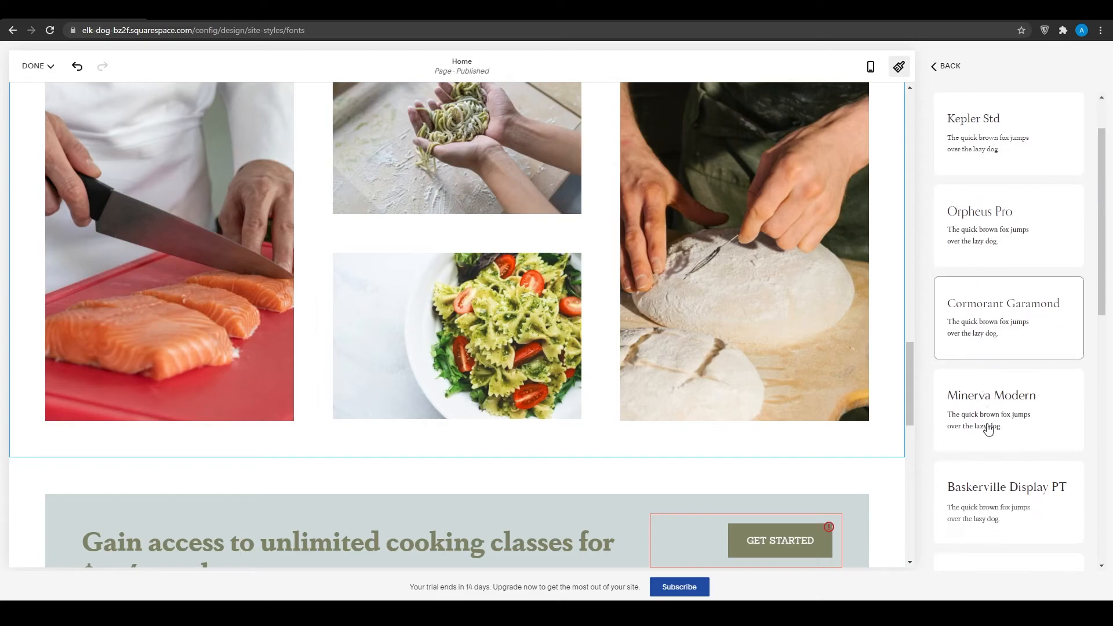
left_click(947, 72)
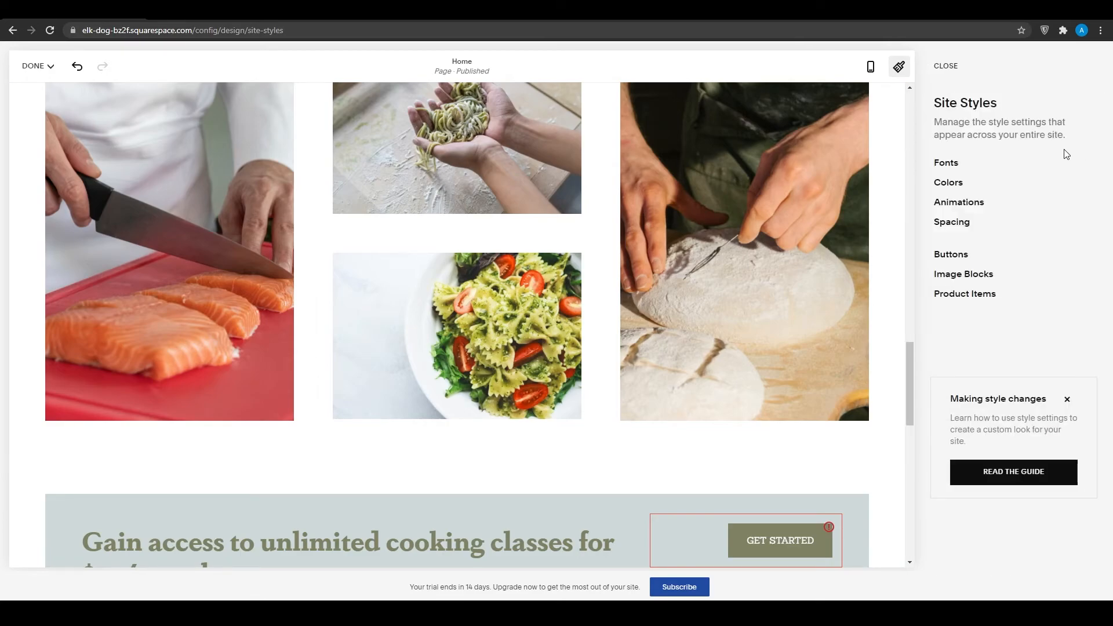
- Change the site's color palette to the off-white, brown and dark gray preset with accent #A3826C
left_click(951, 184)
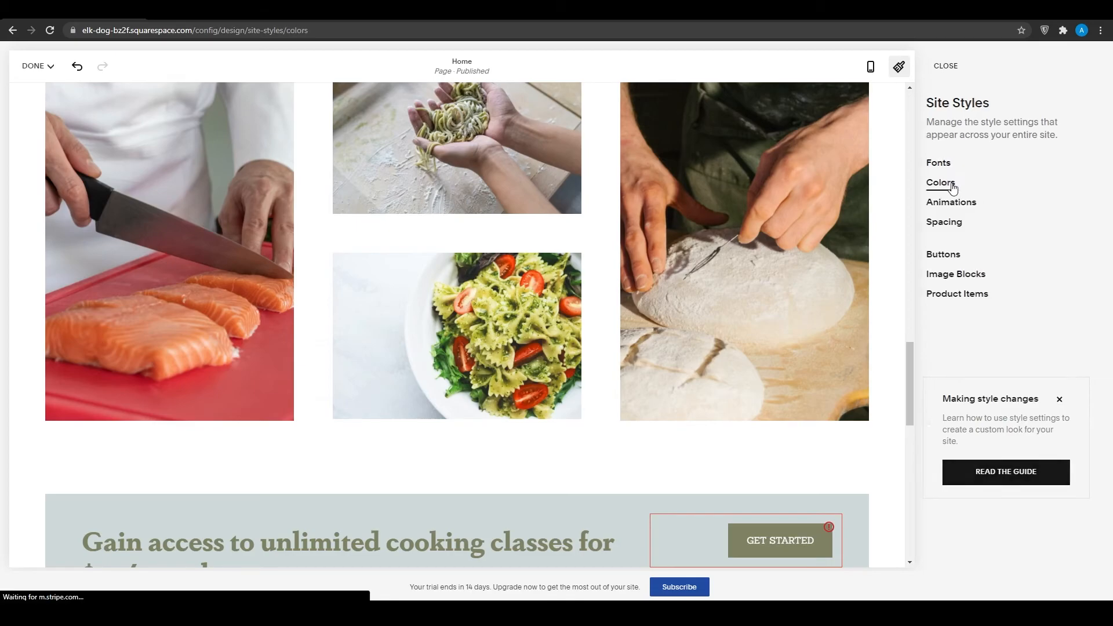
scroll(989, 199, "down", 1)
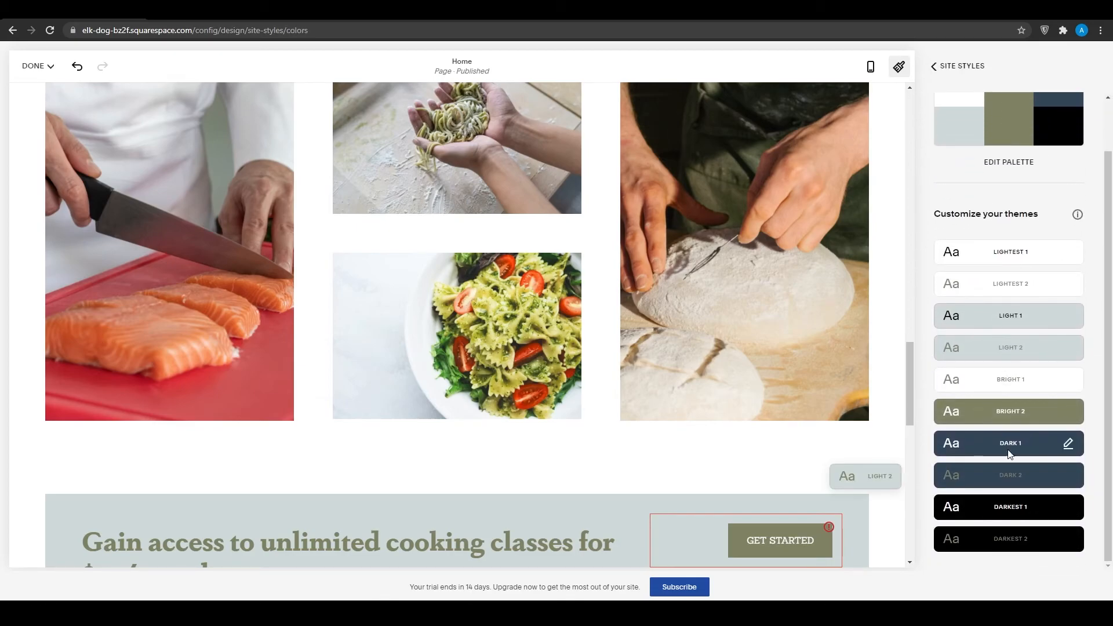
scroll(1021, 527, "up", 1)
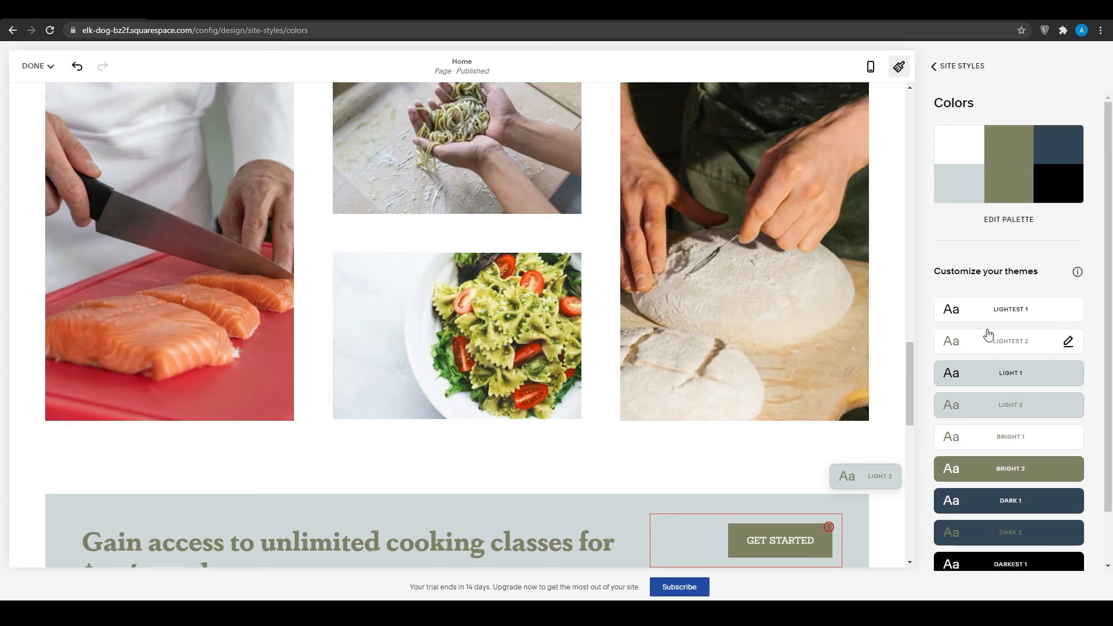
scroll(1001, 423, "down", 1)
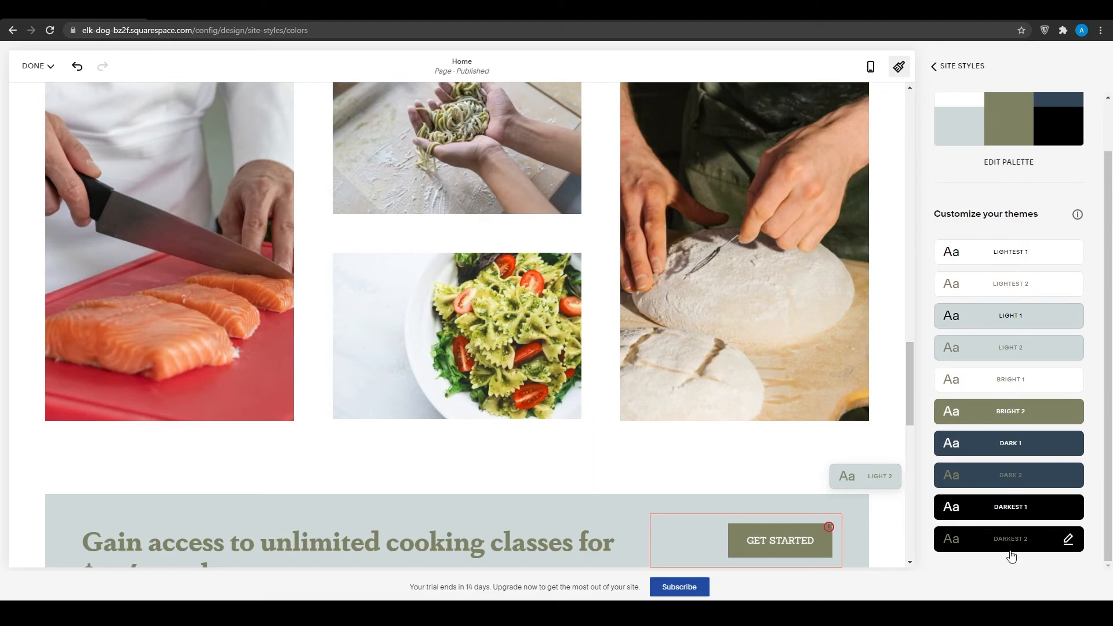
scroll(1004, 394, "up", 1)
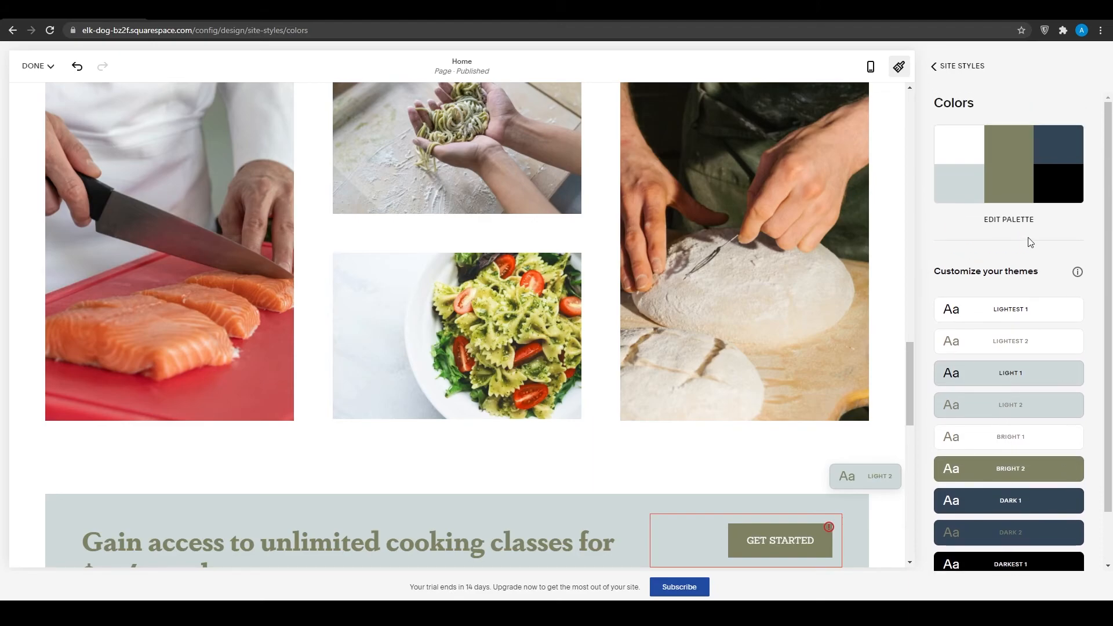
left_click(1009, 220)
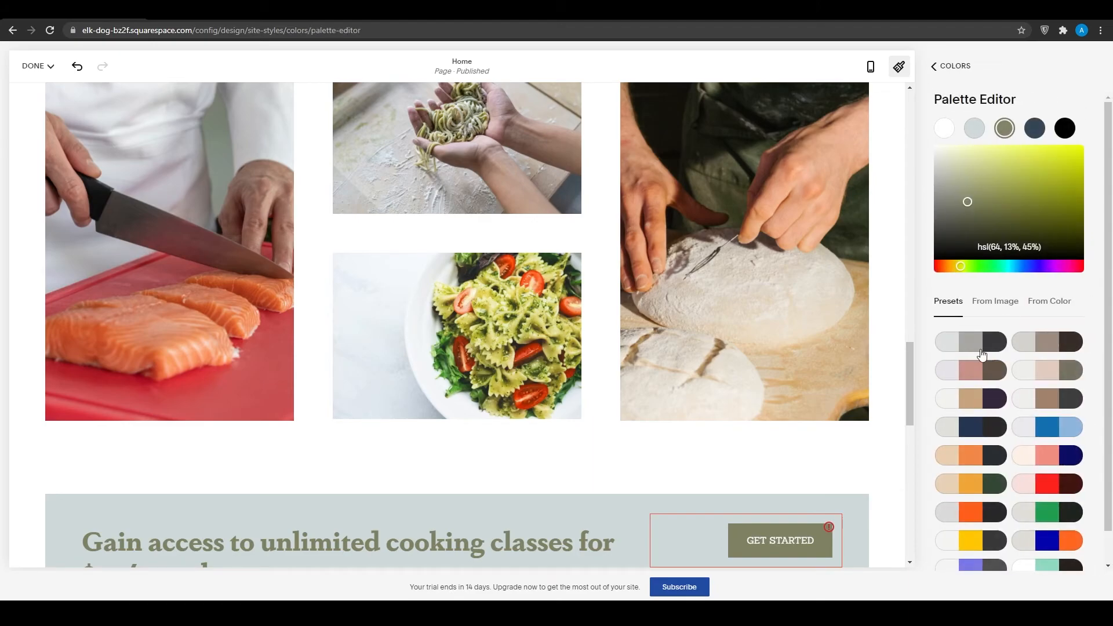
scroll(969, 335, "down", 1)
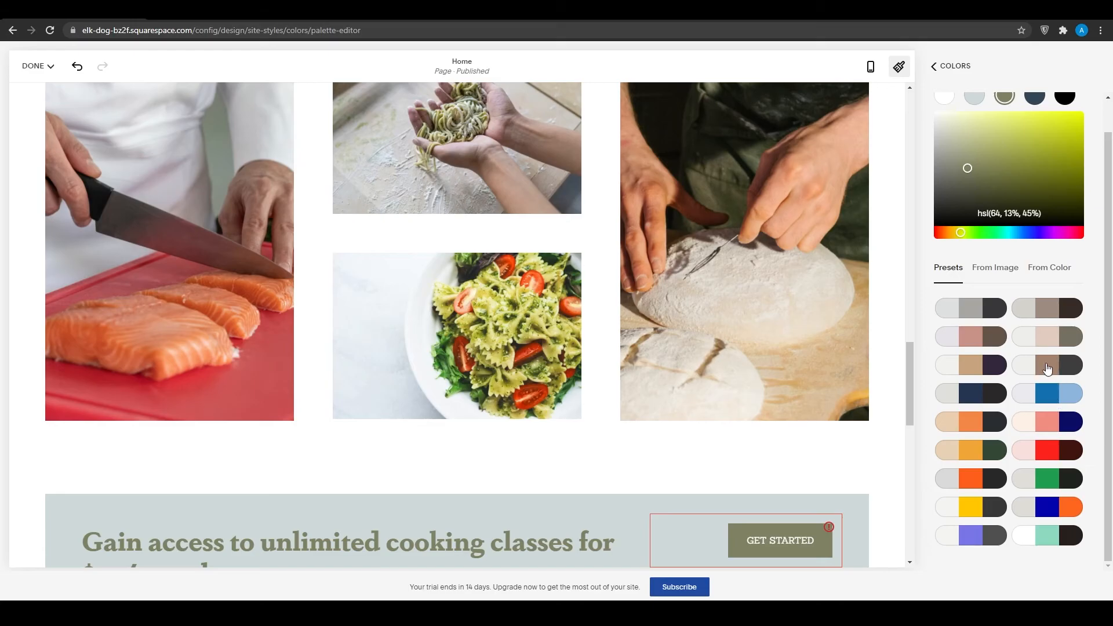
left_click(1066, 368)
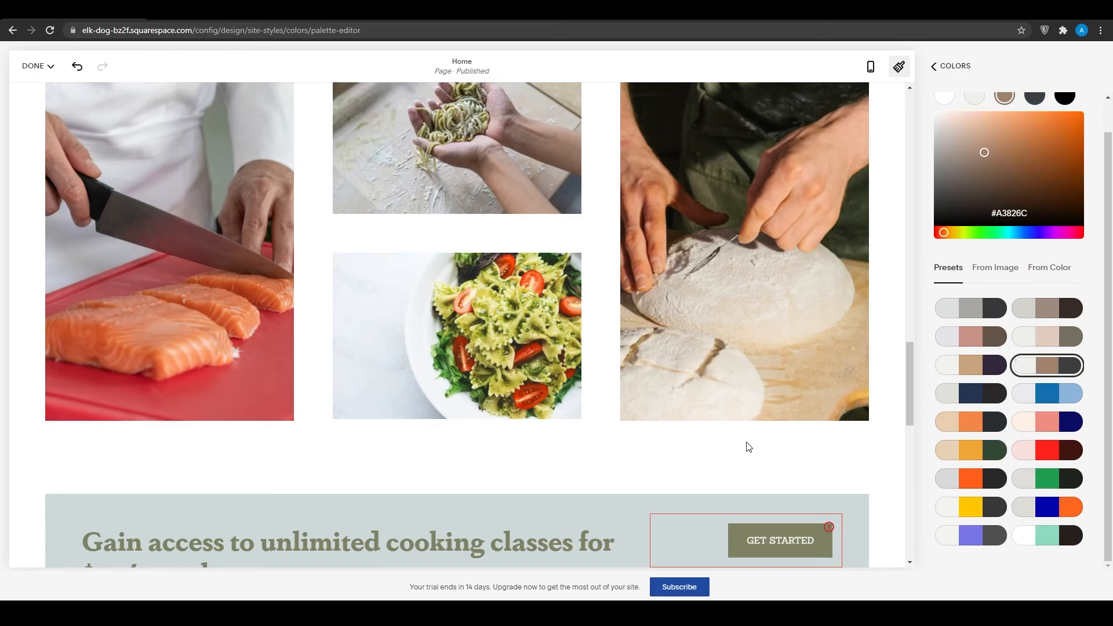
- Check the home page with the new palette and exit both Site Styles and page editing
scroll(580, 429, "down", 10)
scroll(580, 429, "up", 15)
scroll(579, 433, "up", 10)
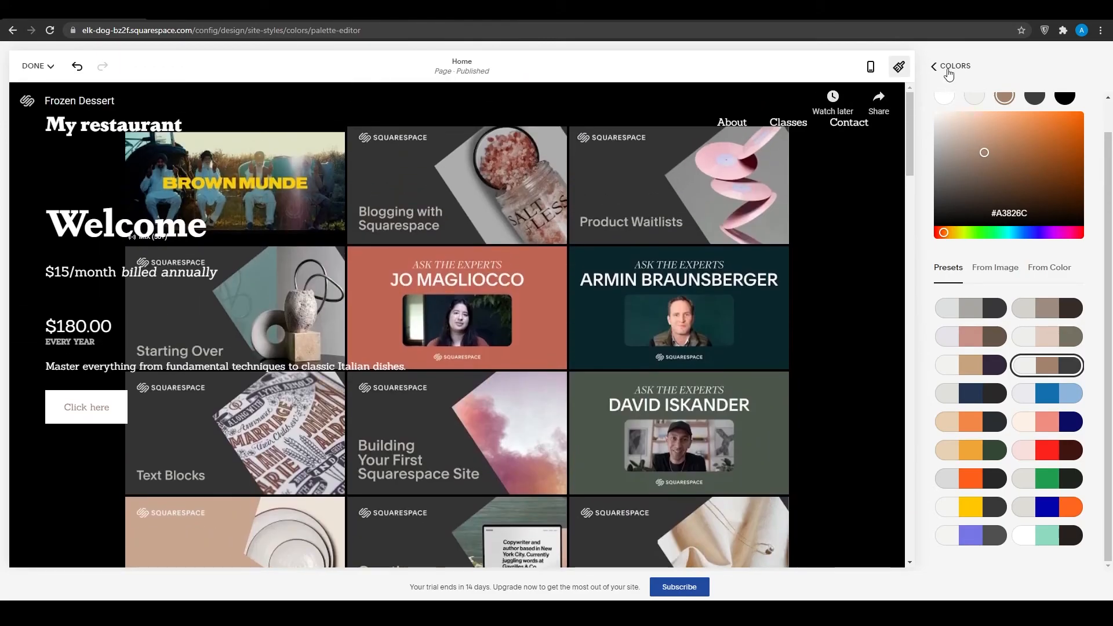
left_click(949, 68)
left_click(946, 68)
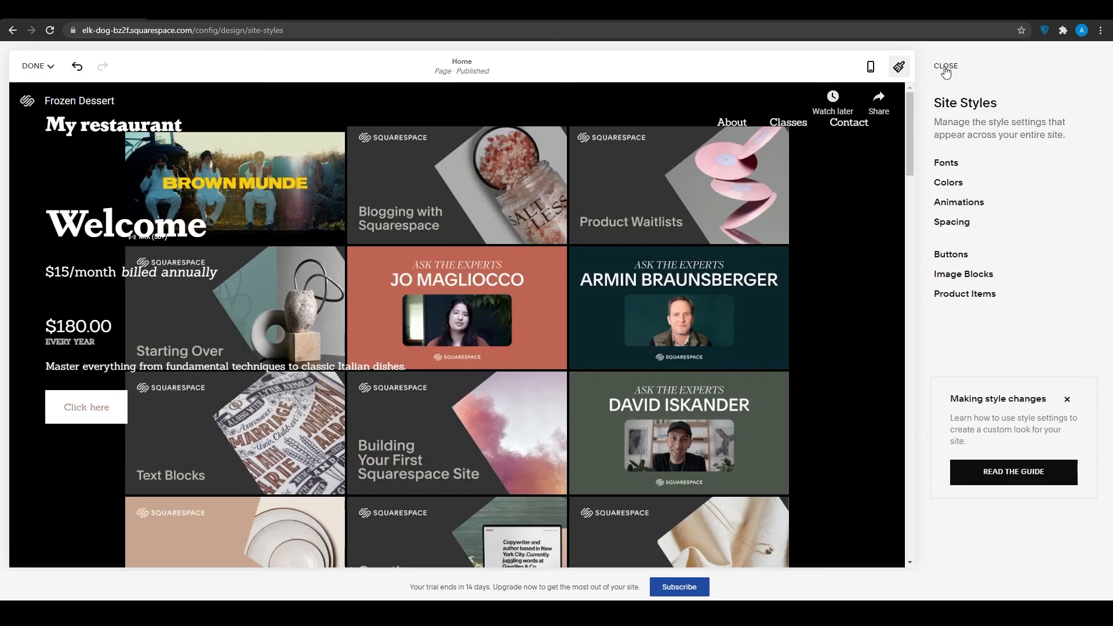
left_click(945, 67)
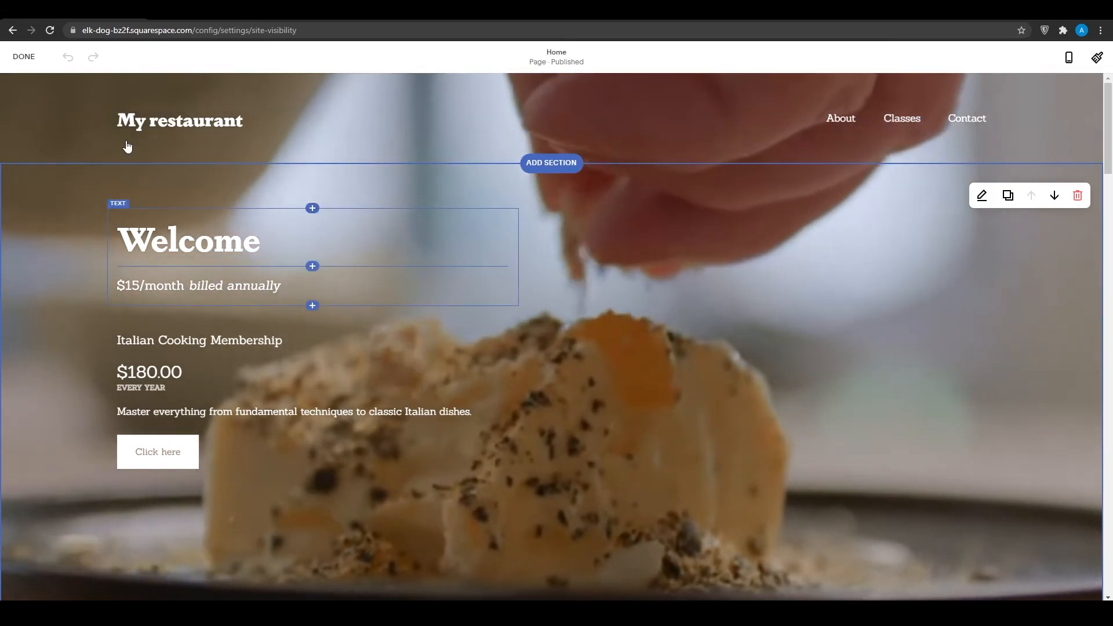
left_click(26, 56)
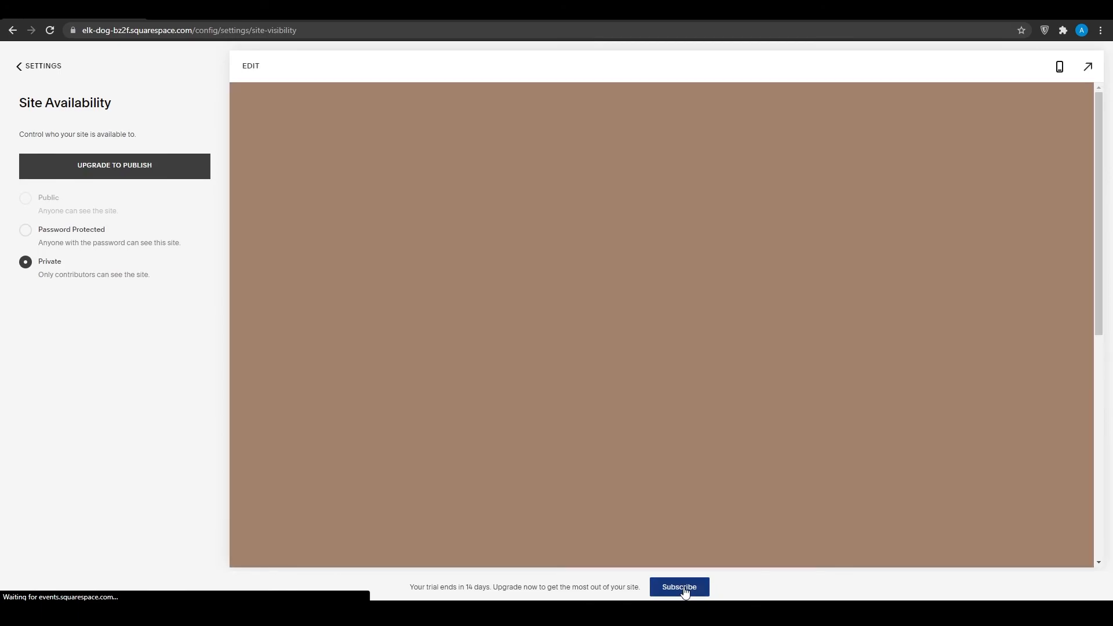
- Open the subscription plans and compare the prices and features of Personal, Business, Basic Commerce and Advanced Commerce
left_click(684, 588)
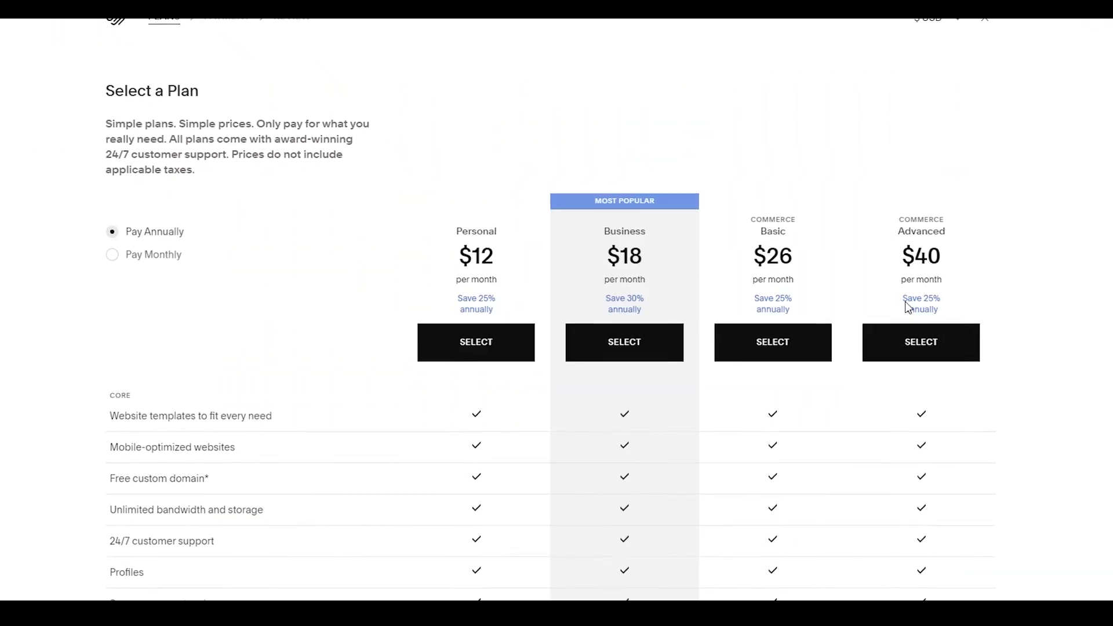
scroll(489, 286, "down", 4)
scroll(480, 286, "up", 4)
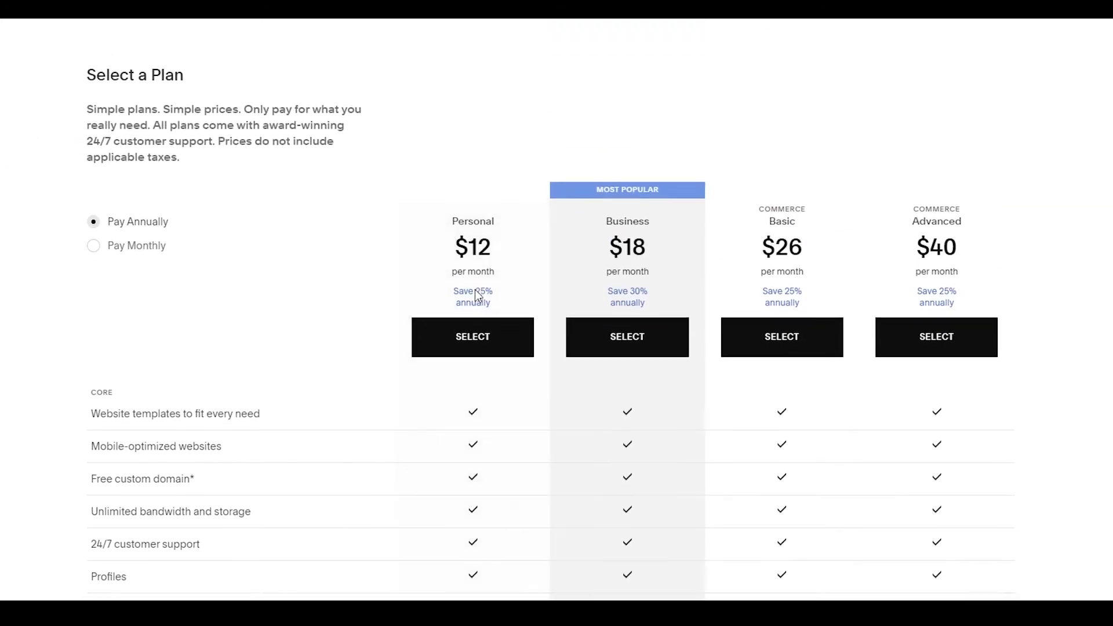
scroll(475, 290, "down", 4)
scroll(469, 316, "down", 10)
scroll(568, 519, "up", 6)
scroll(565, 504, "up", 10)
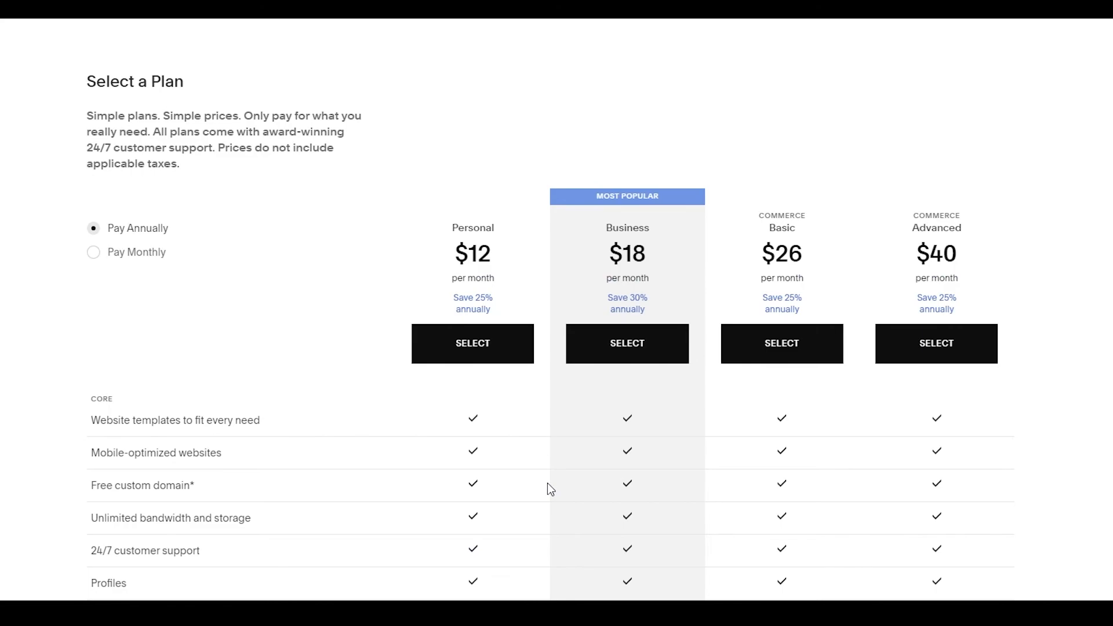
scroll(548, 482, "down", 2)
scroll(548, 478, "up", 1)
scroll(130, 262, "down", 15)
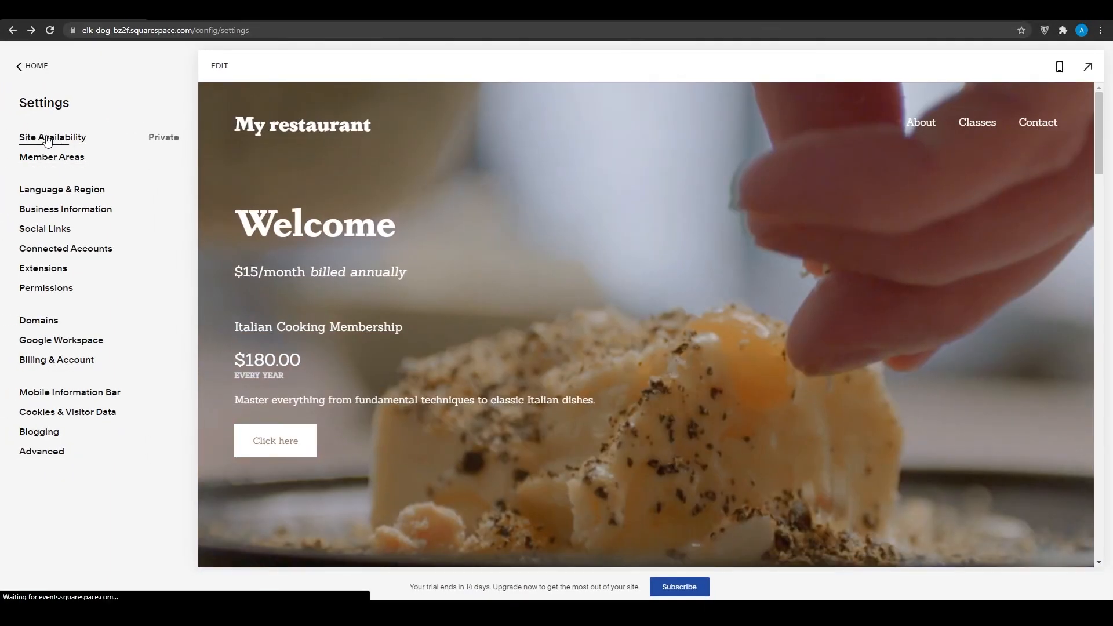
- Open the Site Availability settings and examine the requirement for making the site public
left_click(48, 140)
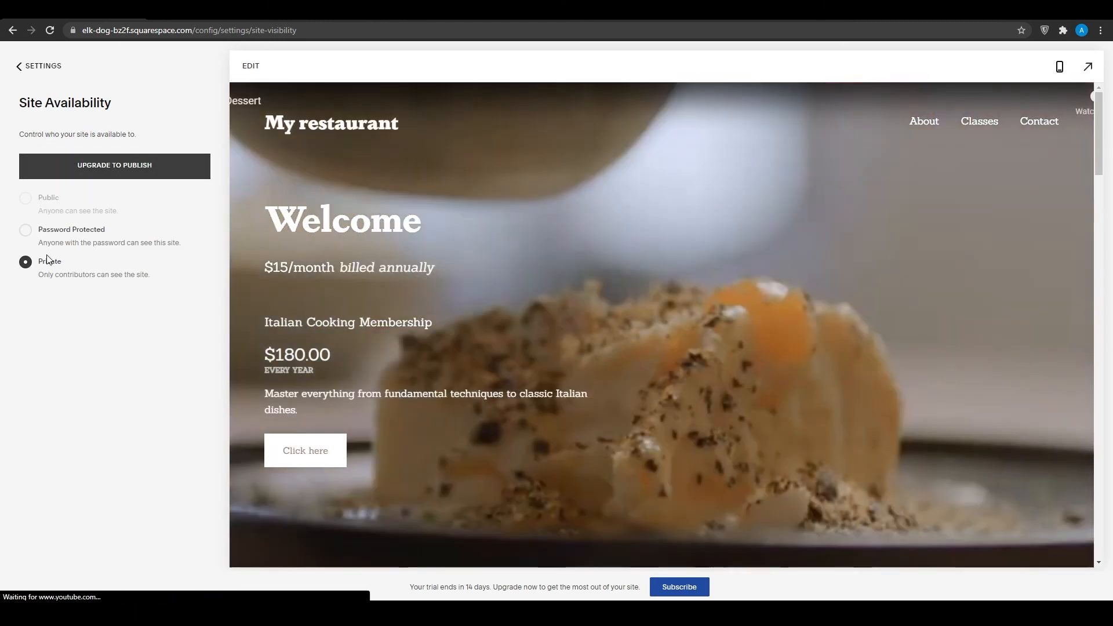
mouse_move(35, 207)
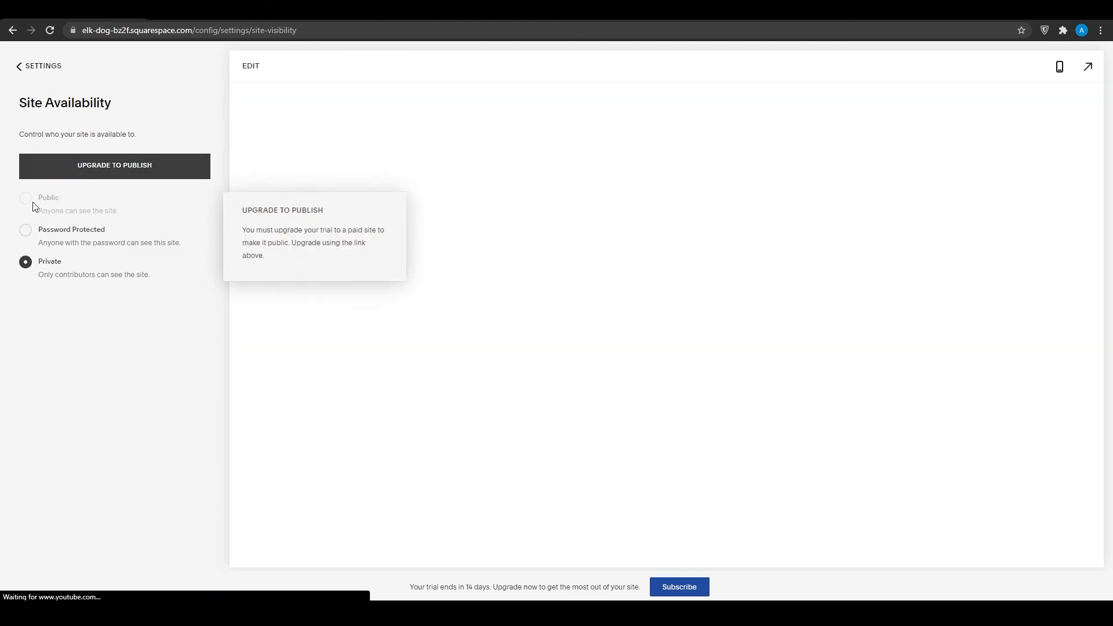